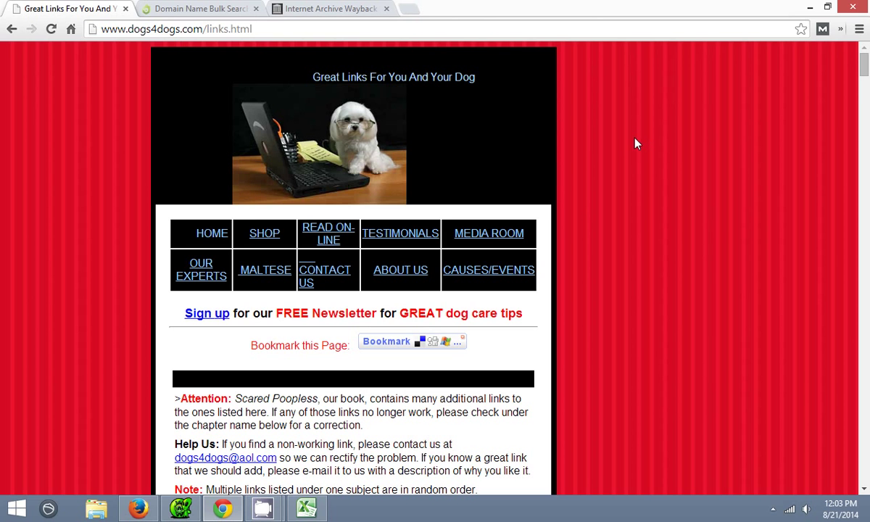
Copy the web address of the dogs4dogs.com links page
mouse_move(867, 69)
mouse_down()
mouse_move(863, 466)
mouse_move(864, 58)
mouse_up()
click(228, 28)
right_click(228, 27)
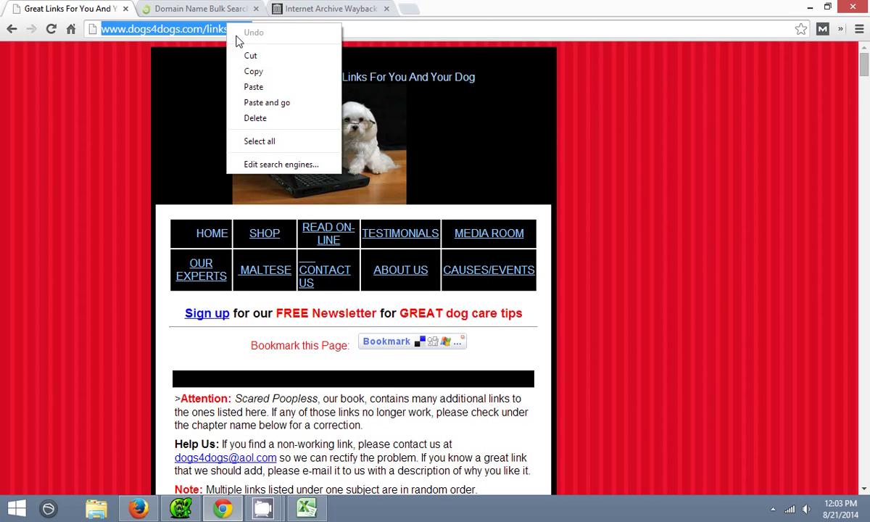
click(250, 71)
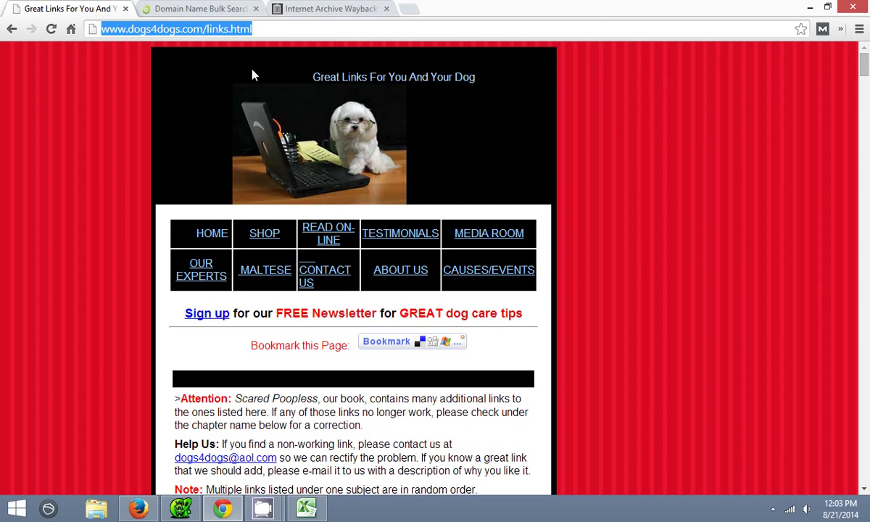
Switch to Xenu and start a new link check on the copied dogs4dogs.com links page address
key(alt+Tab)
click(20, 24)
click(69, 38)
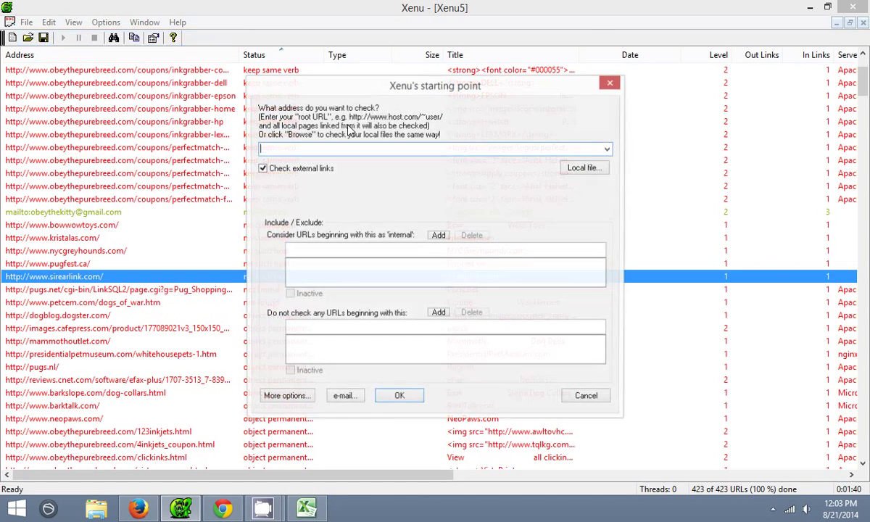
key(ctrl+v)
key(Return)
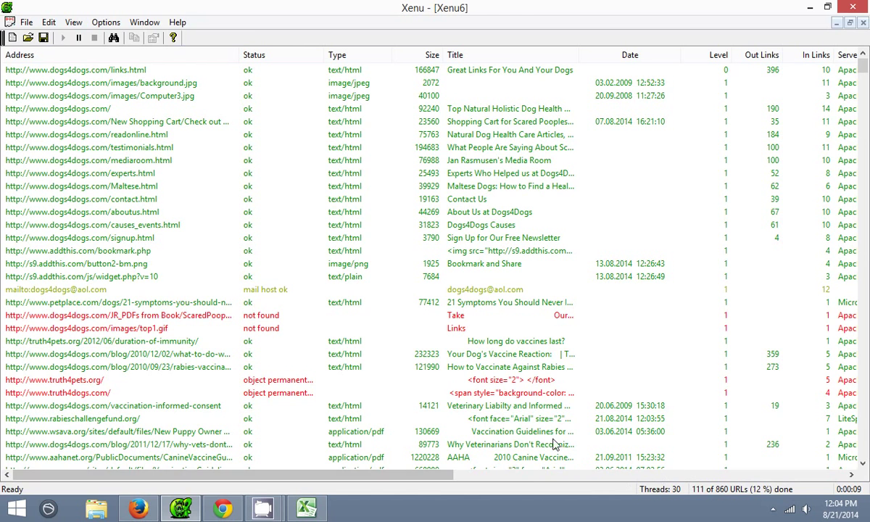
mouse_move(262, 508)
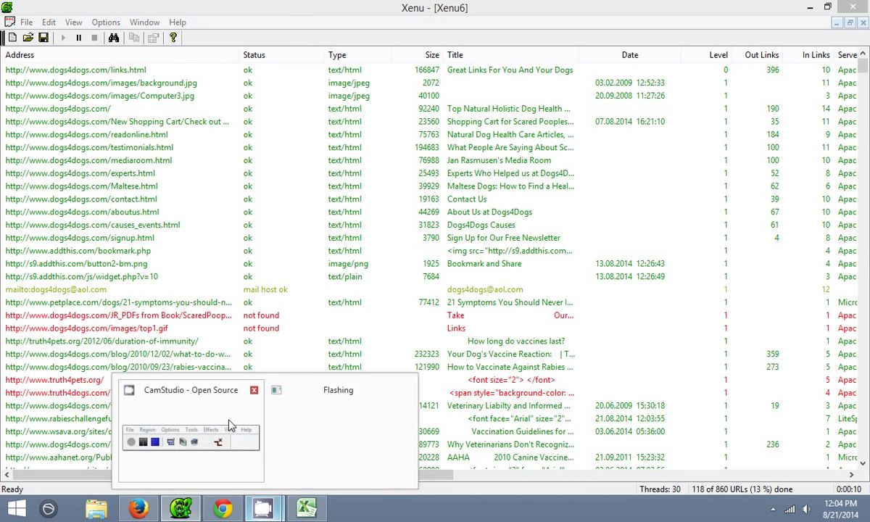
click(233, 401)
click(169, 180)
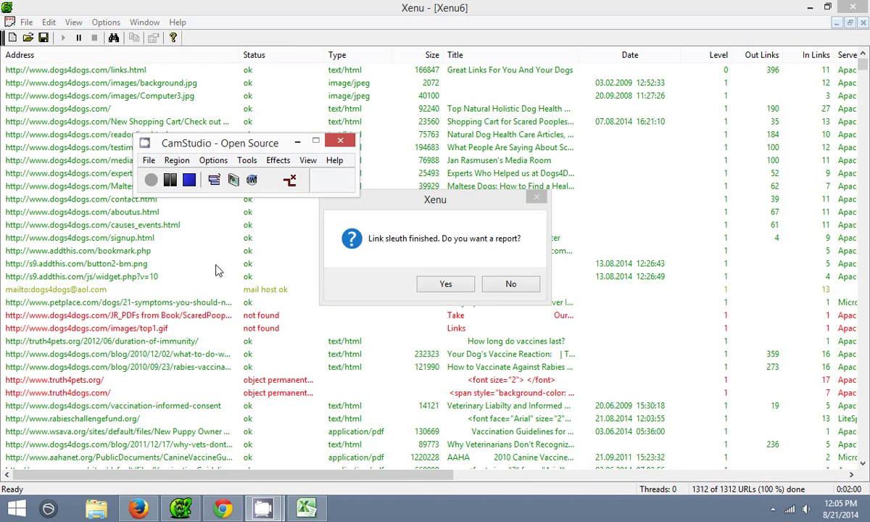
click(269, 289)
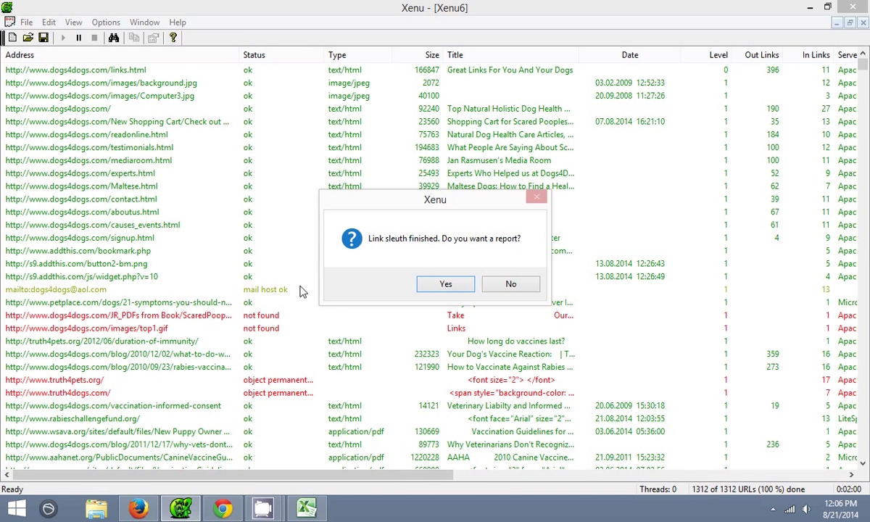
Decline the link report and sort the checked URLs by status
click(511, 285)
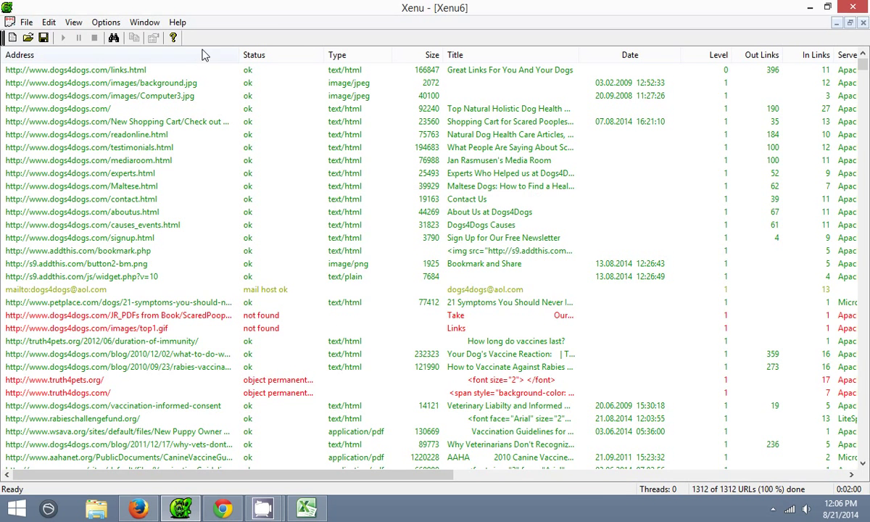
click(281, 56)
click(281, 57)
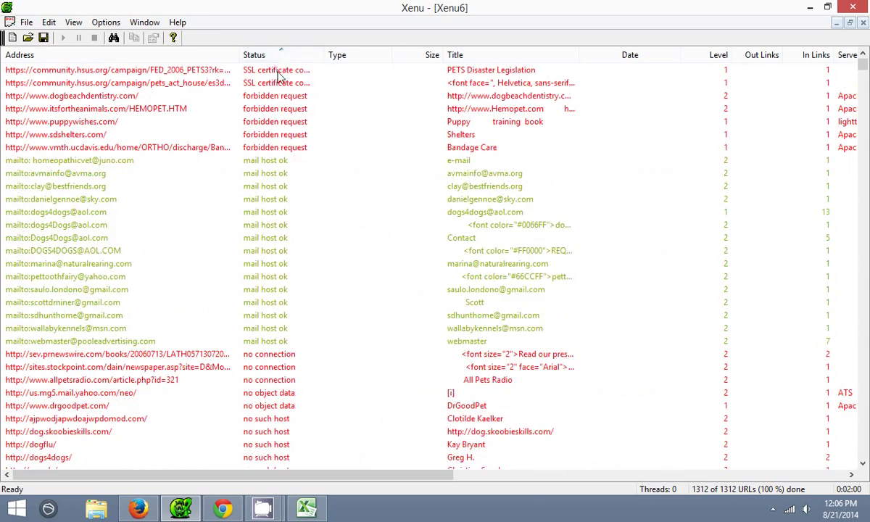
Look through the status-sorted results for links marked "no such host" and view the options available for one of them
scroll(280, 229, down, 3)
scroll(279, 231, down, 3)
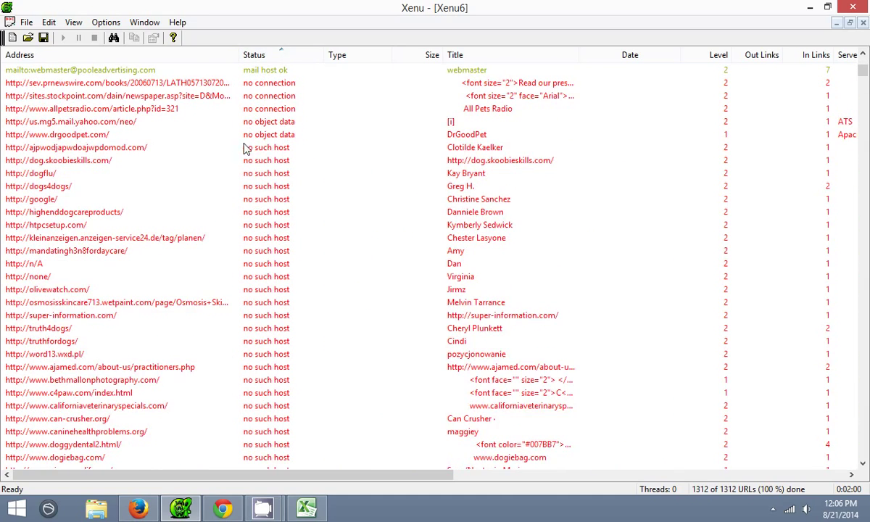
scroll(245, 129, down, 1)
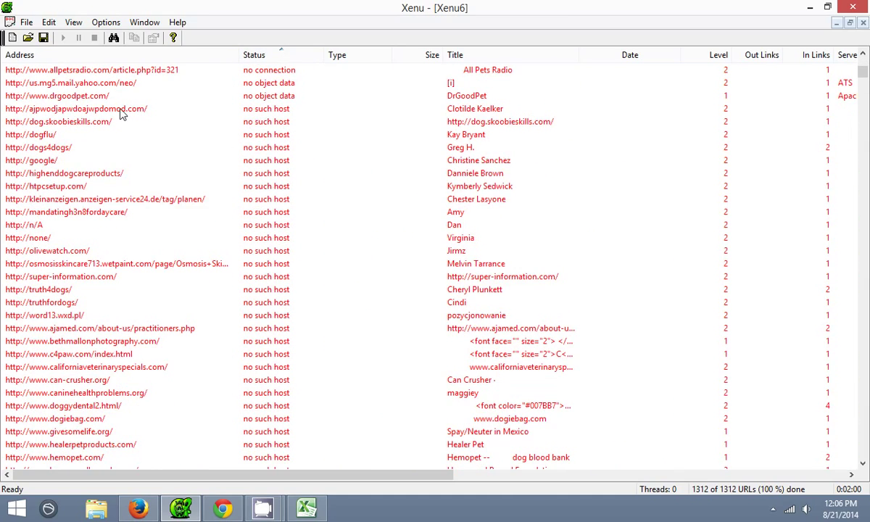
scroll(253, 202, down, 3)
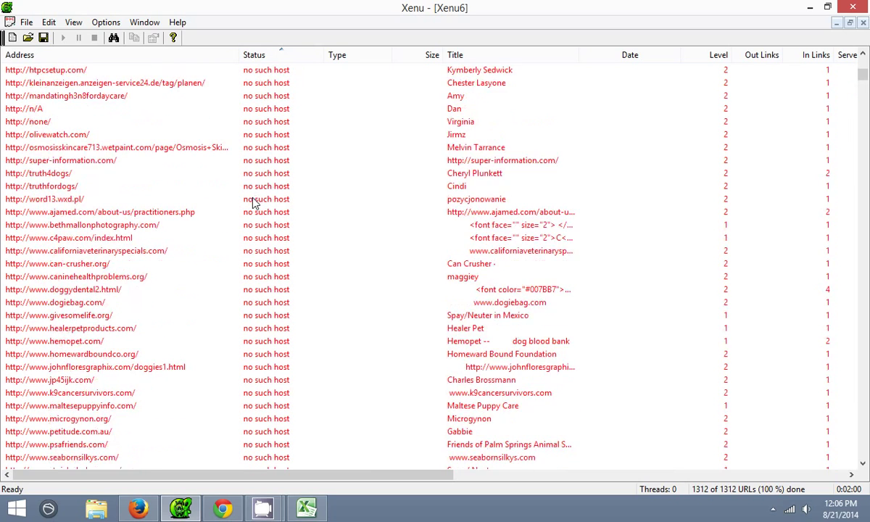
scroll(245, 209, down, 4)
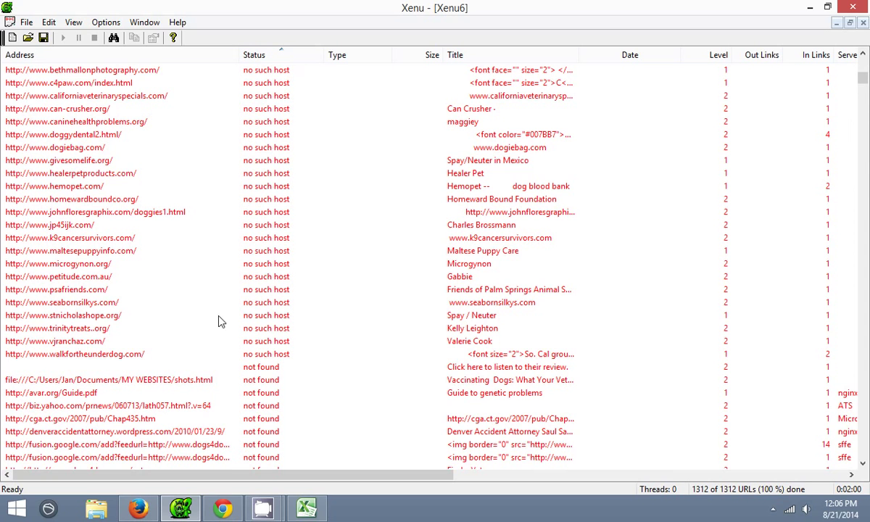
scroll(86, 355, up, 1)
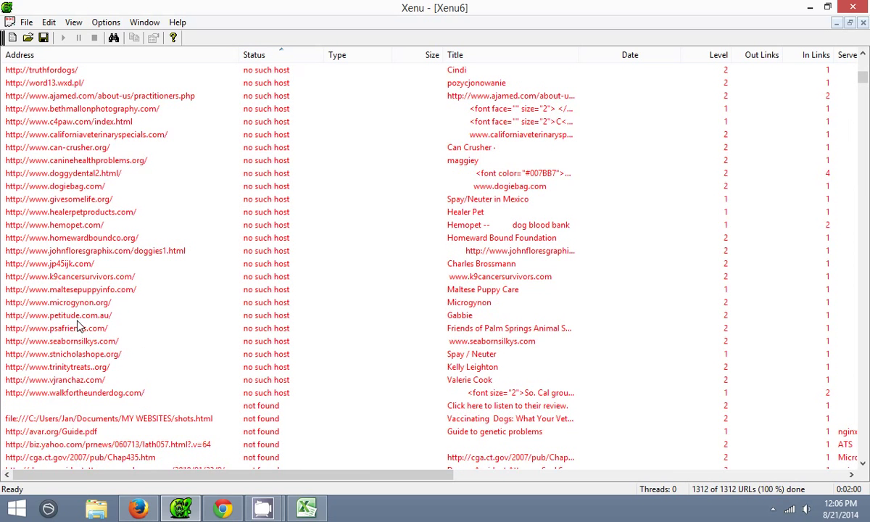
scroll(80, 326, up, 8)
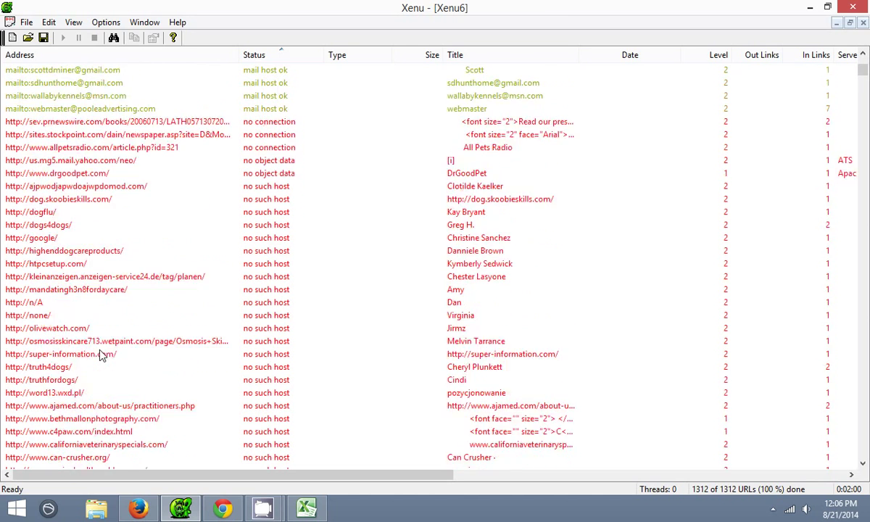
scroll(102, 355, up, 1)
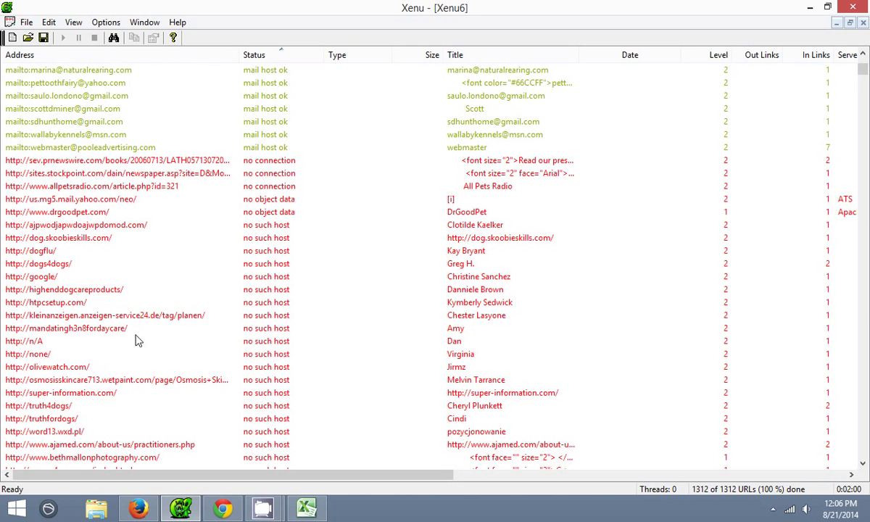
scroll(182, 217, down, 1)
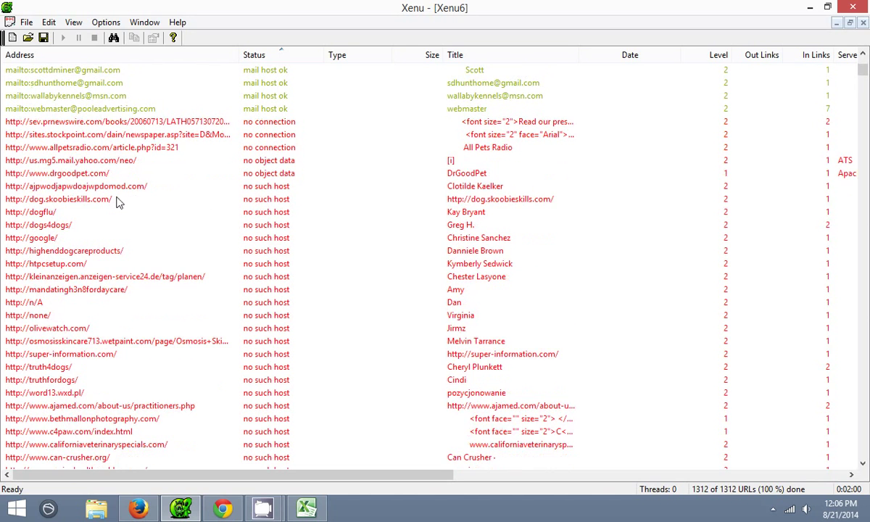
right_click(69, 188)
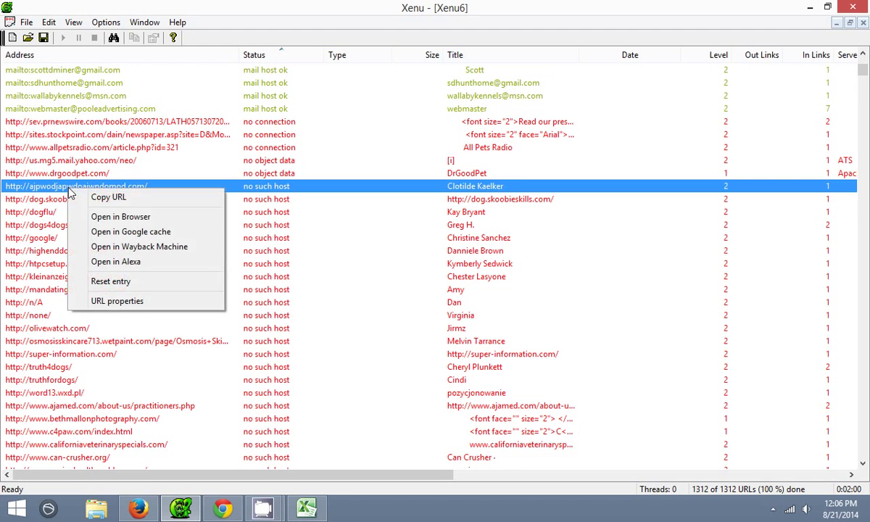
click(31, 211)
Switch to Dynadot's Bulk Domain Search page in Chrome and clear the old URLs from the domain list
click(223, 508)
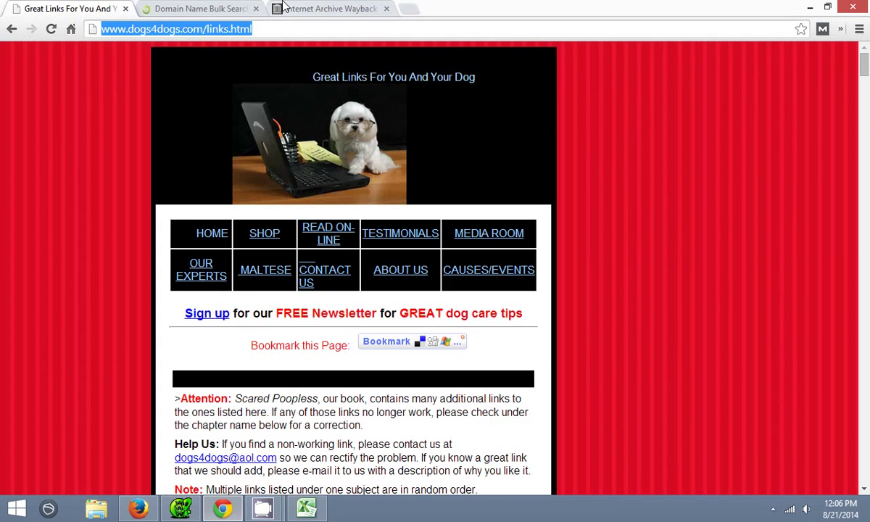
click(211, 8)
scroll(220, 344, up, 4)
drag(289, 255, 2, 206)
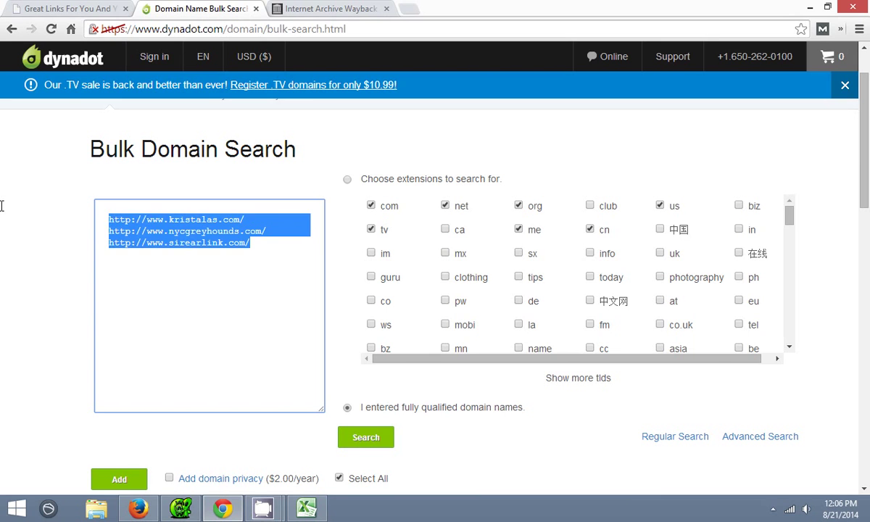
key(Delete)
Return to Xenu and export the results to a TAB separated file named links.txt on the Desktop, replacing the existing file
click(181, 507)
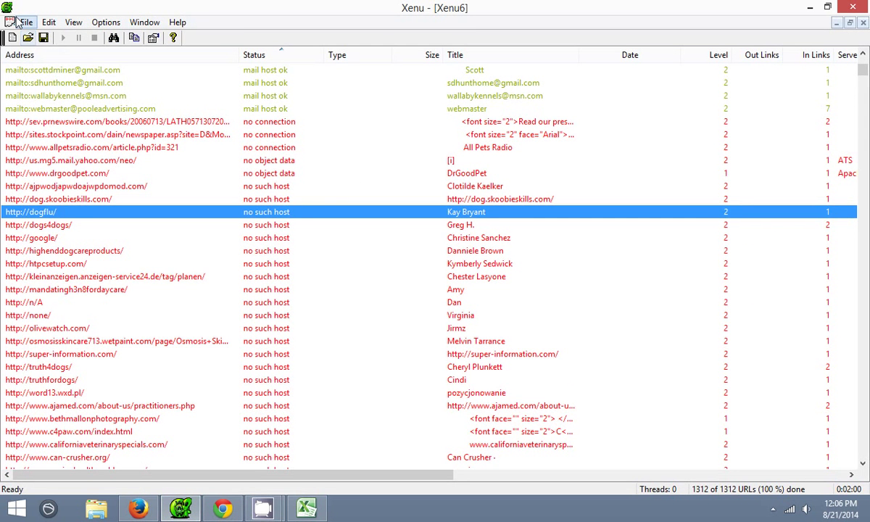
click(21, 22)
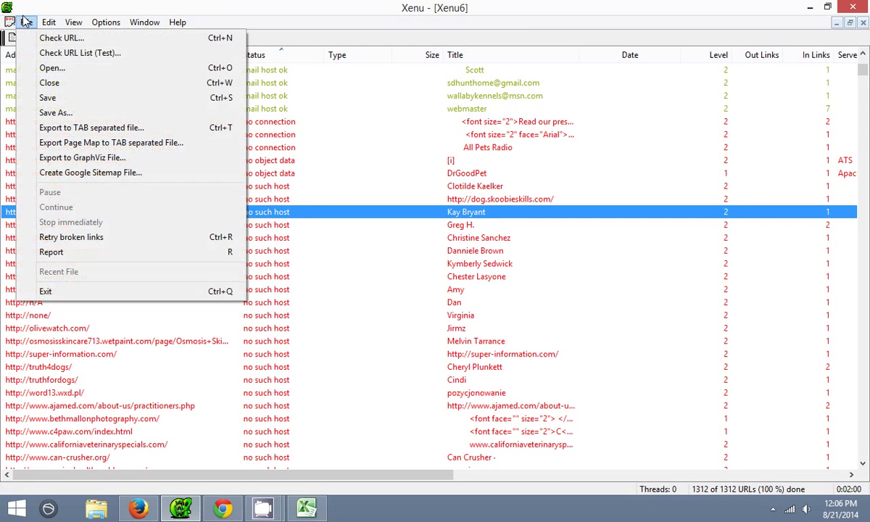
click(75, 128)
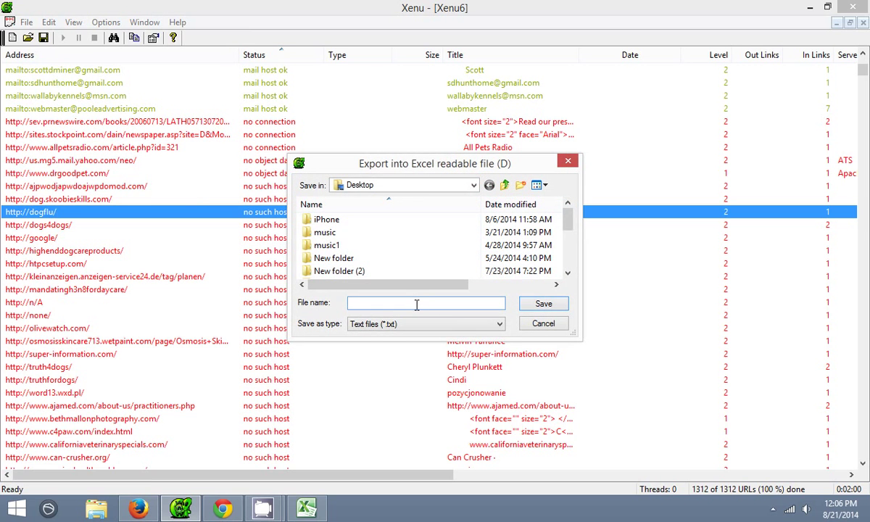
text(links)
key(Down)
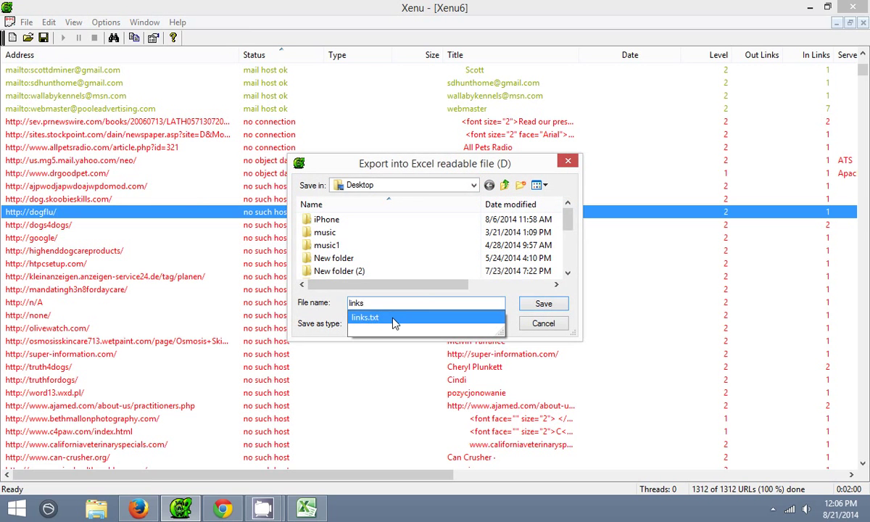
key(Return)
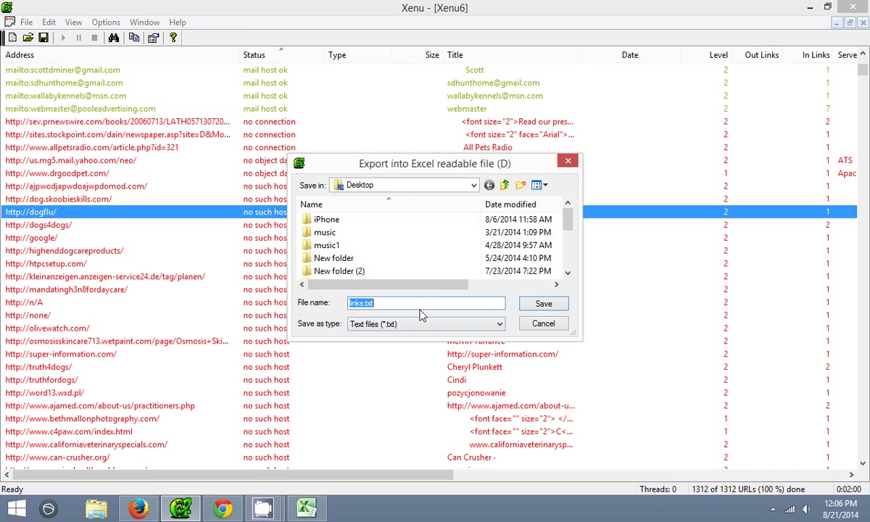
click(545, 308)
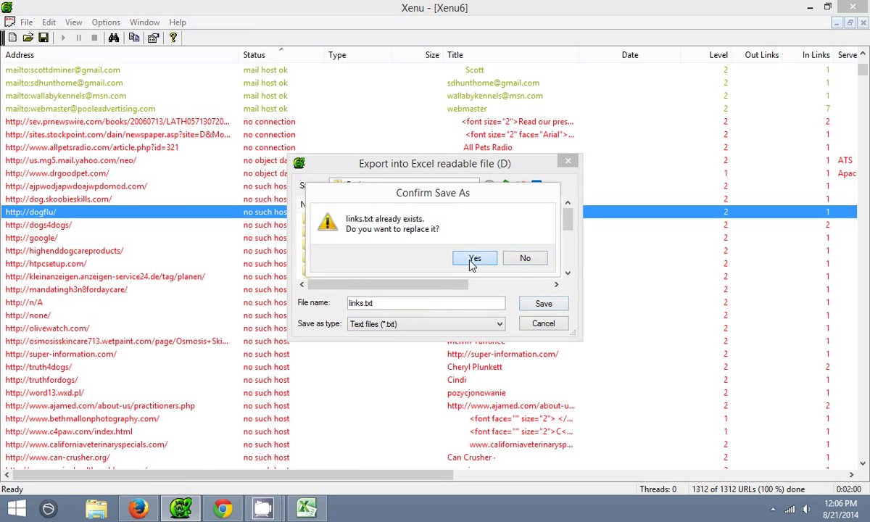
click(473, 259)
Switch to Excel and start importing the links text file from the Desktop into Sheet1
click(306, 507)
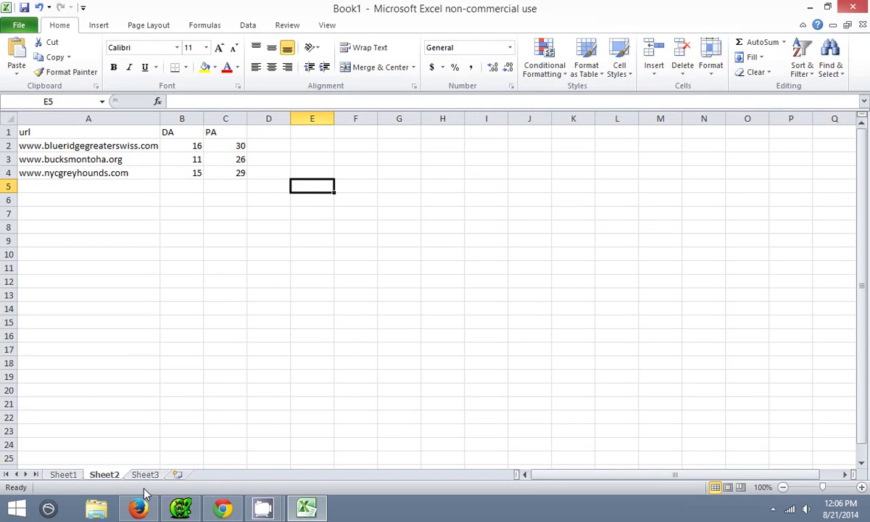
click(63, 474)
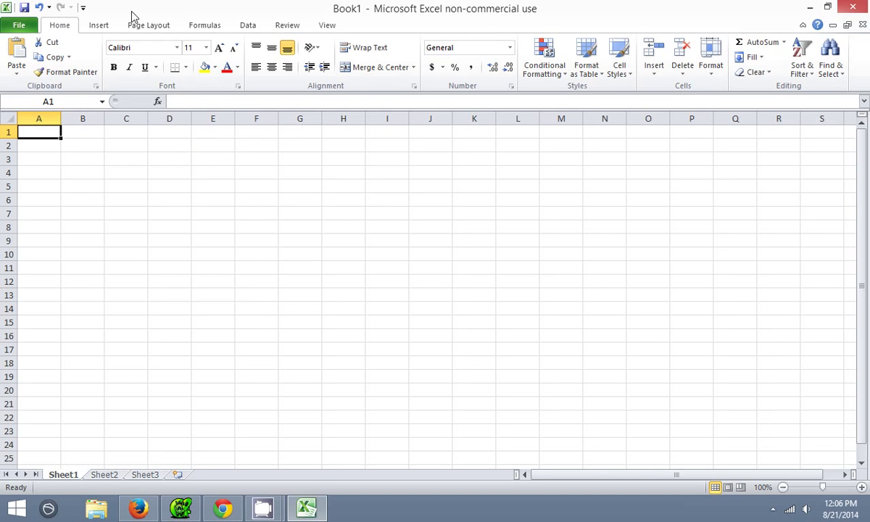
click(248, 26)
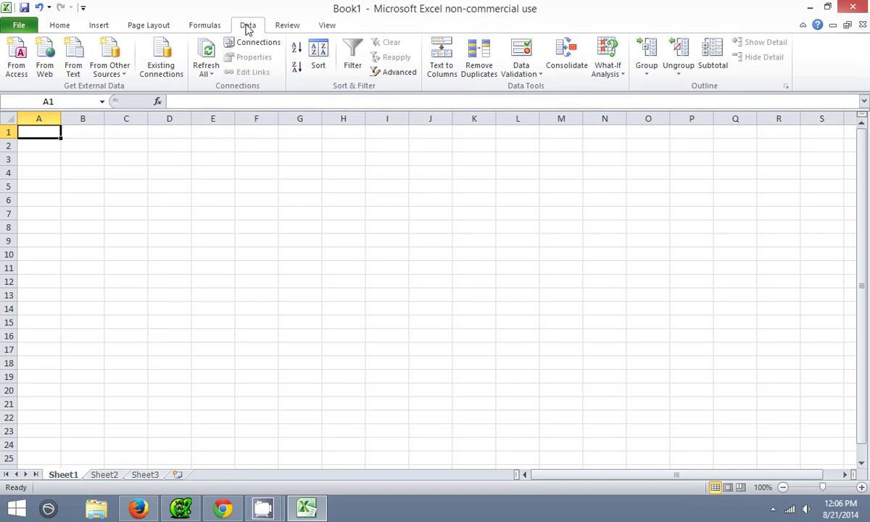
click(72, 56)
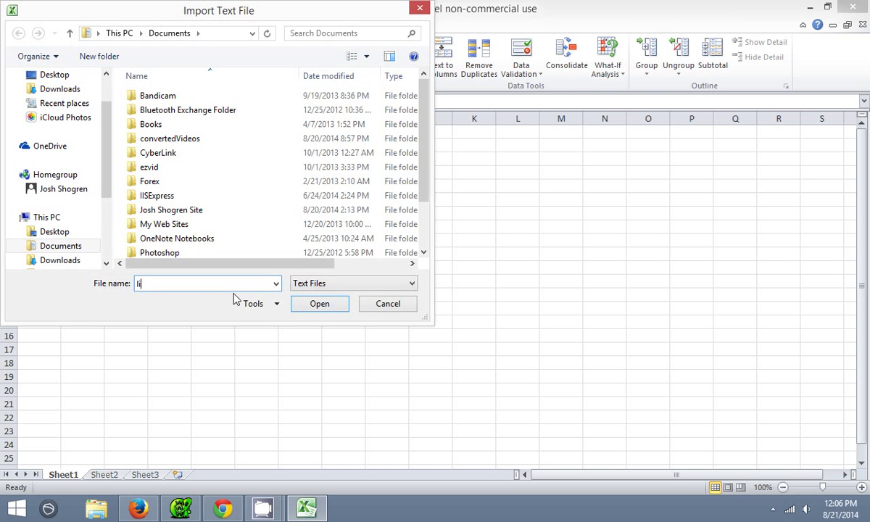
click(45, 76)
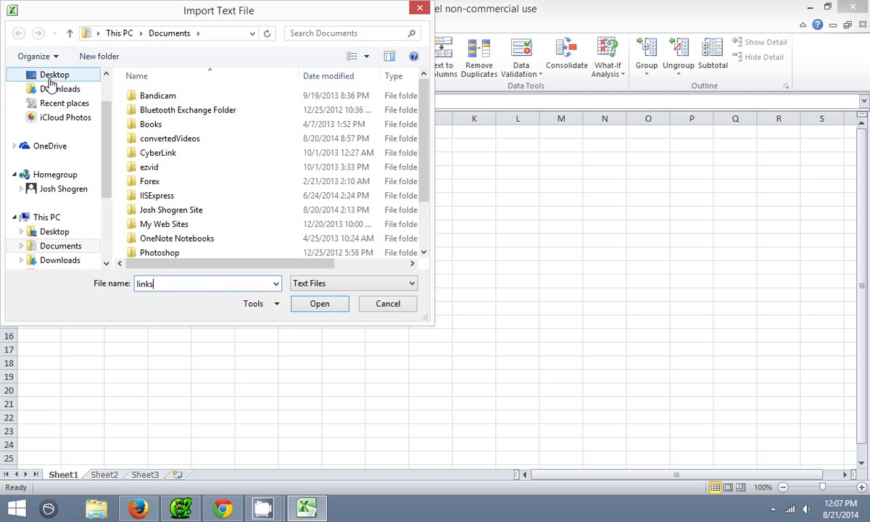
double_click(199, 282)
text(li)
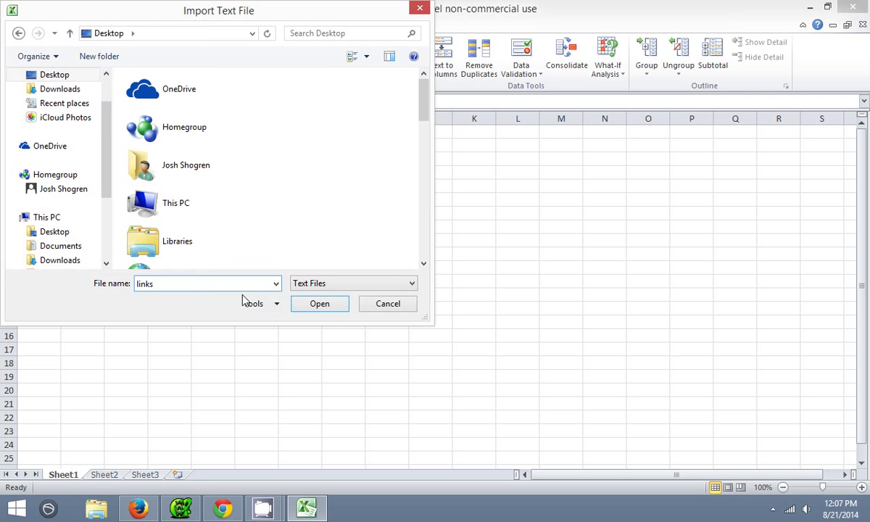
scroll(424, 123, down, 1)
drag(424, 123, 435, 263)
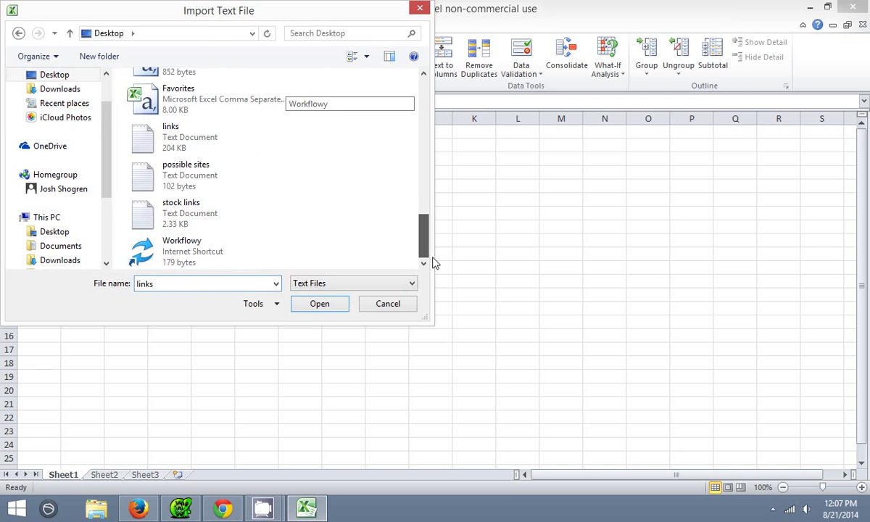
click(219, 138)
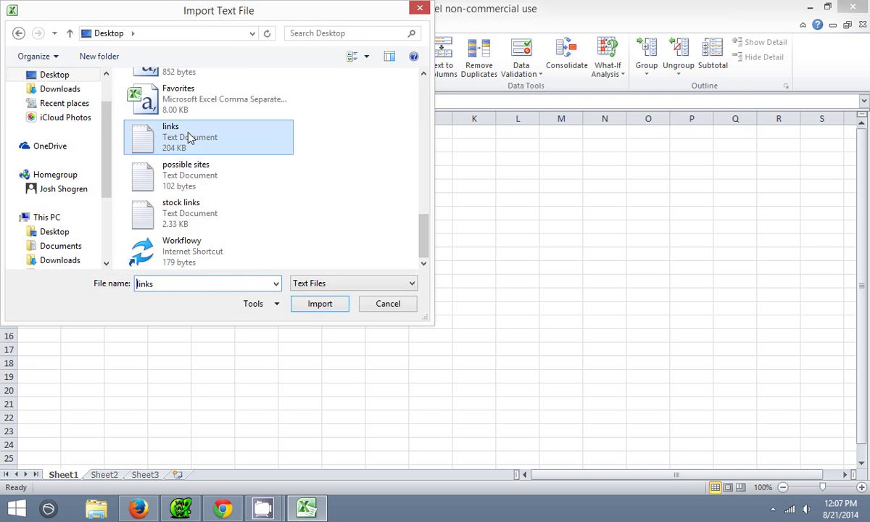
click(319, 304)
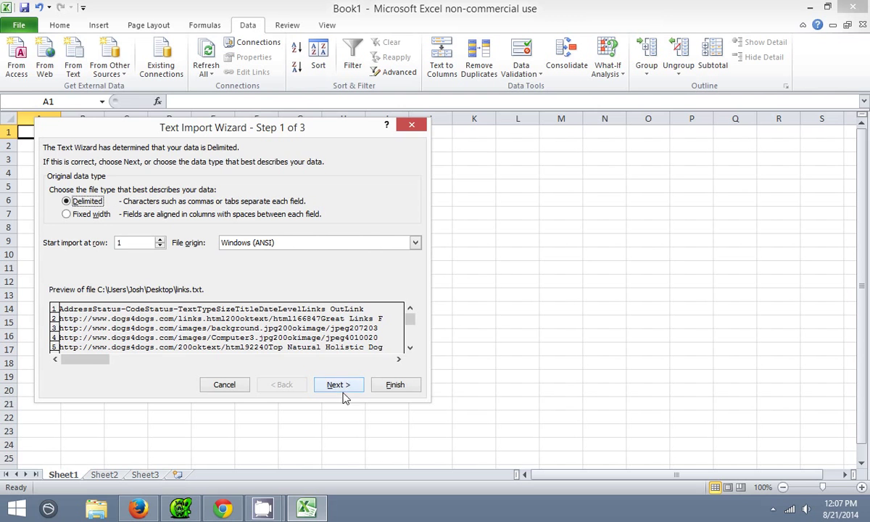
Complete the import as delimited text in General format, placing the data in the existing worksheet at cell A1
click(336, 386)
click(335, 386)
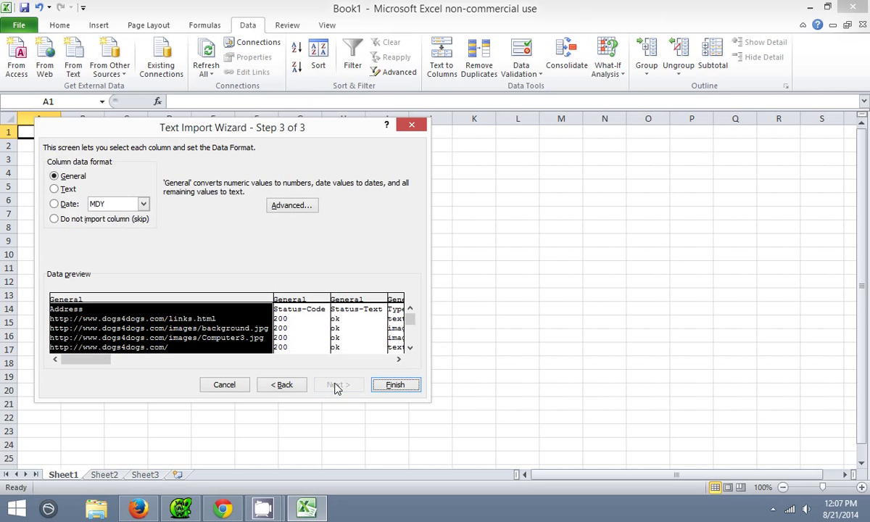
click(382, 381)
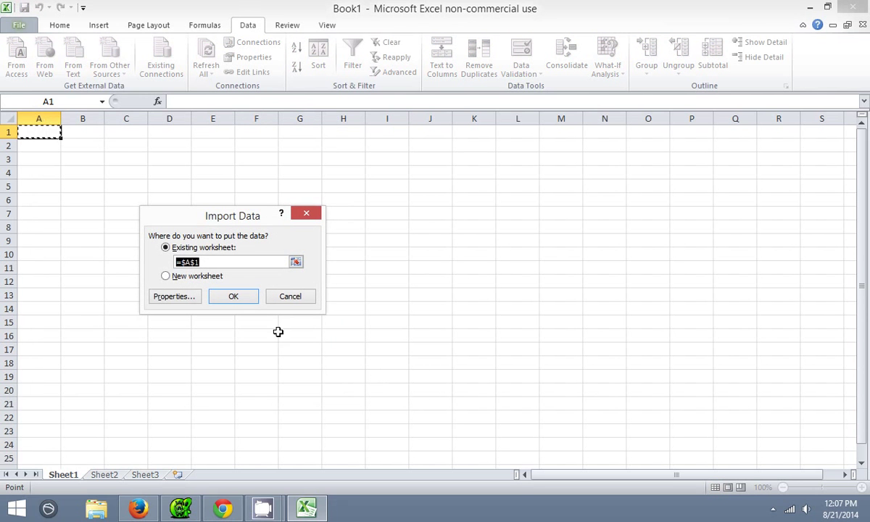
click(225, 297)
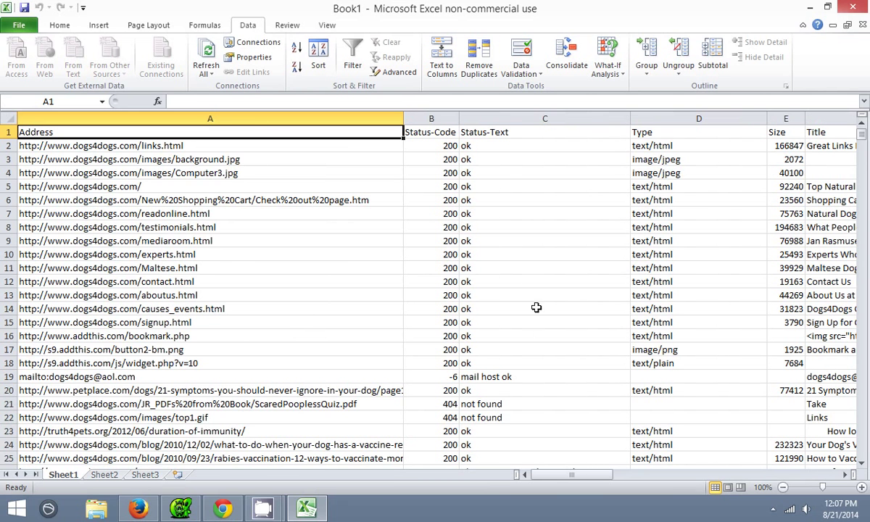
Add filters to the imported table and filter the Status-Text column to show only "no such host"
click(354, 51)
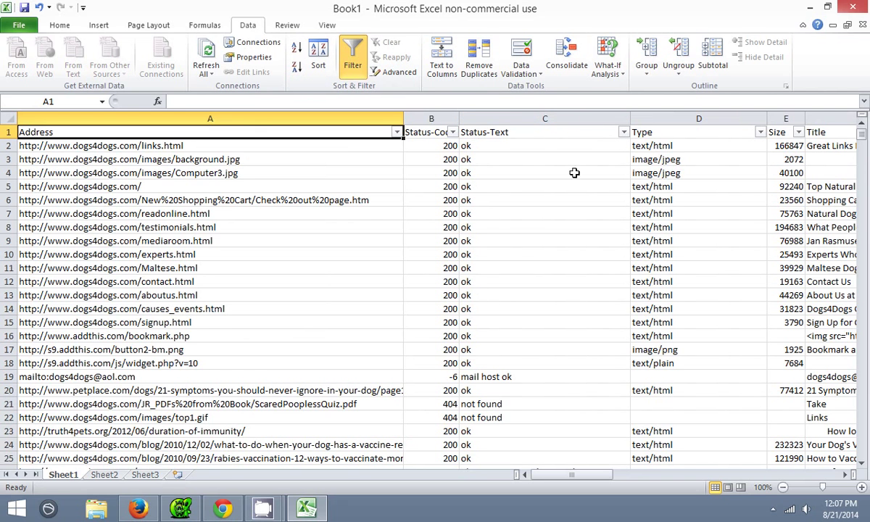
click(623, 133)
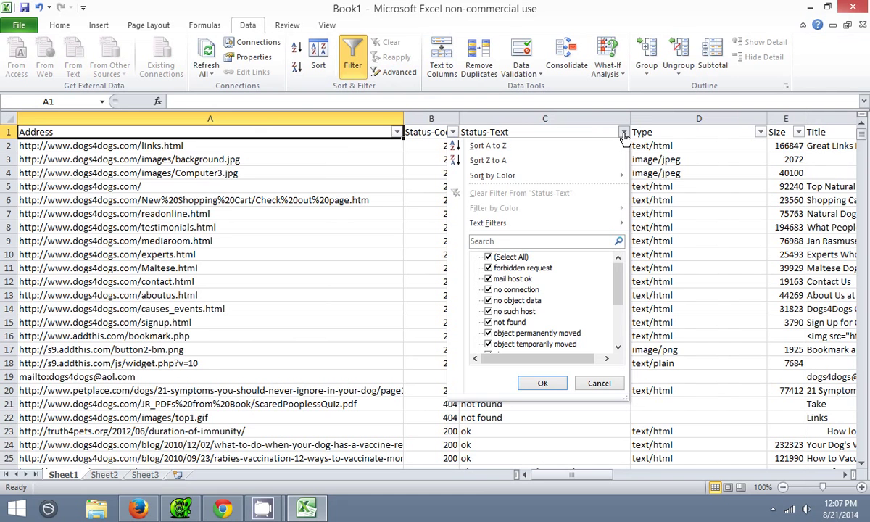
click(490, 257)
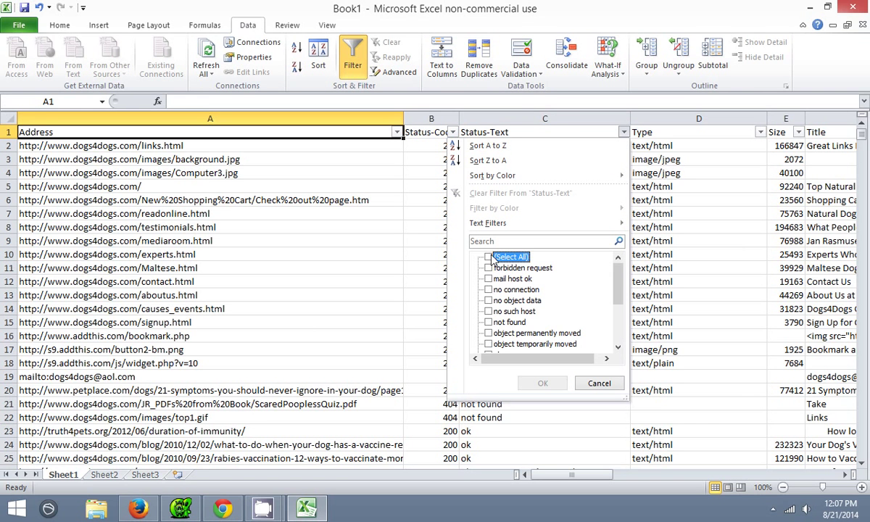
click(506, 312)
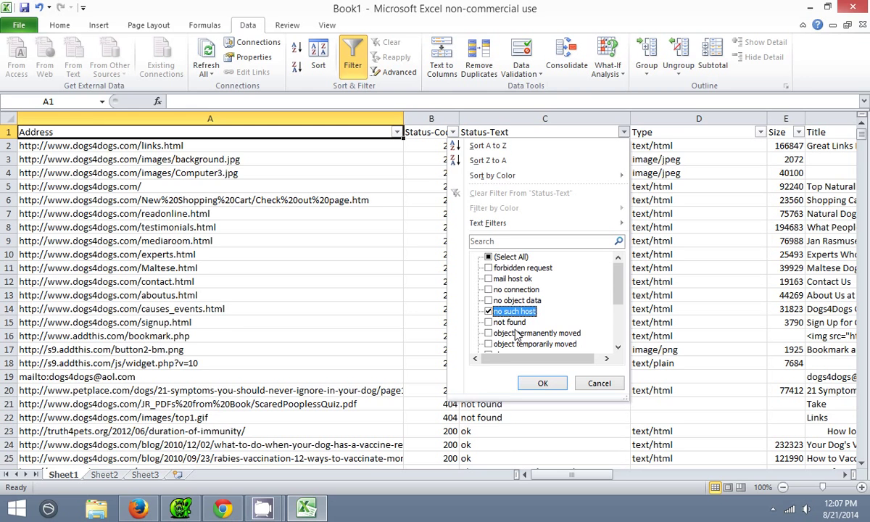
click(540, 382)
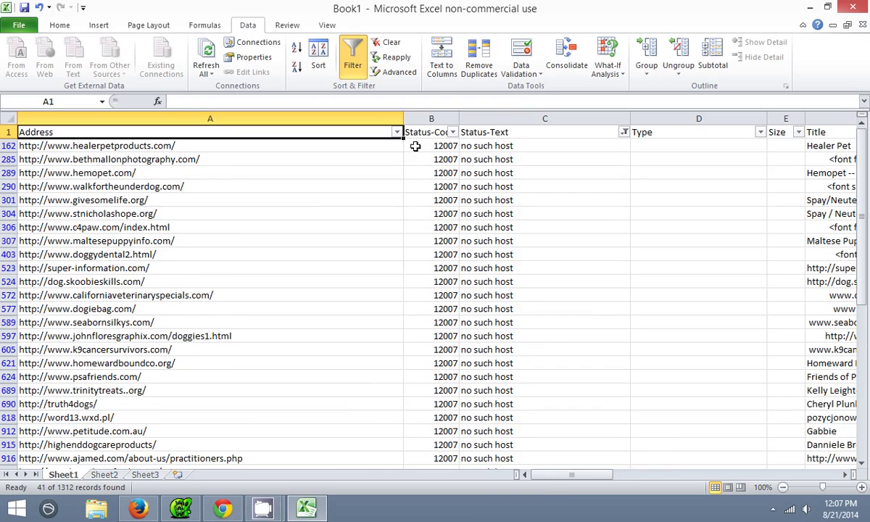
Clear the contents of all the filtered table's columns except Address
drag(415, 132, 821, 457)
key(Delete)
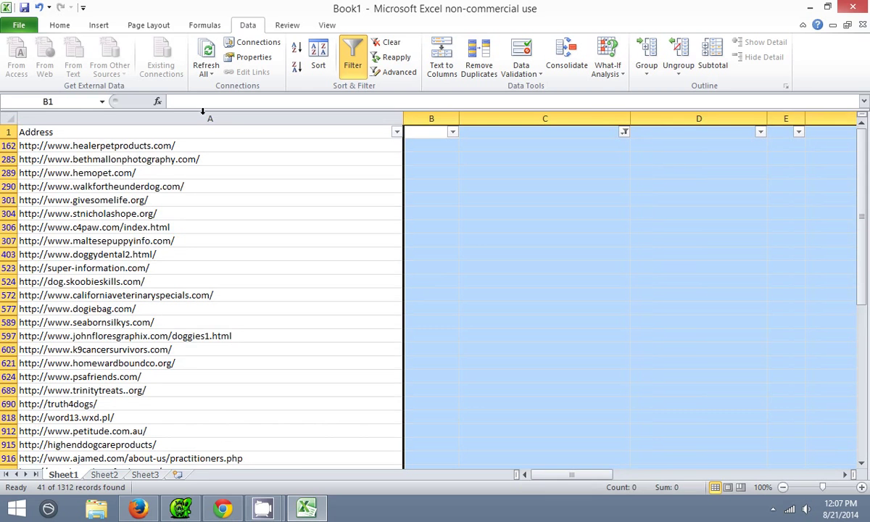
click(41, 132)
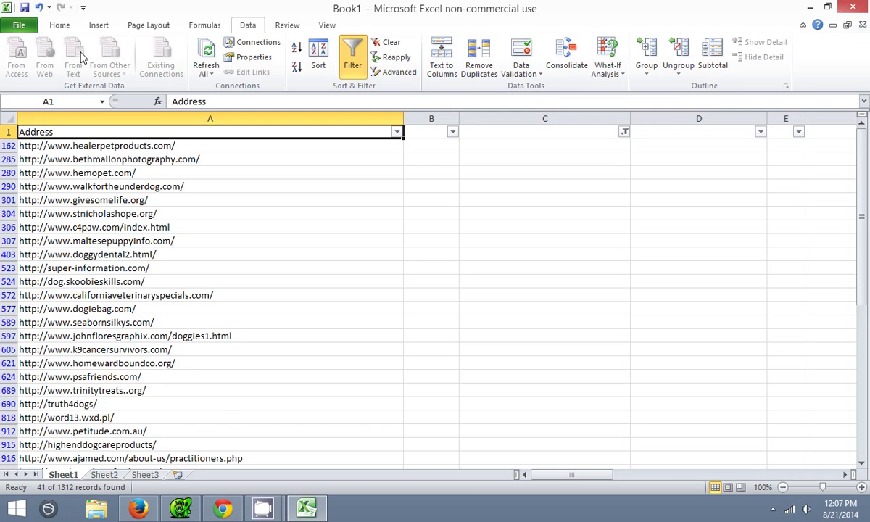
click(59, 25)
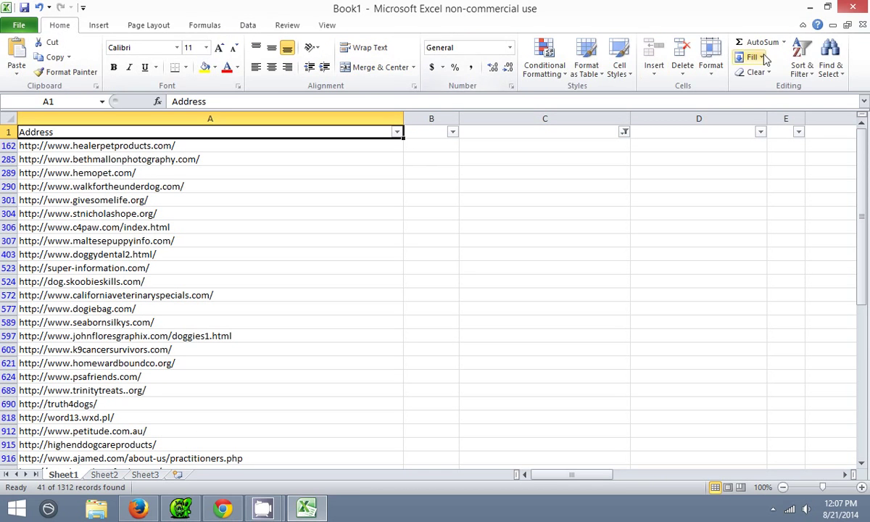
click(833, 65)
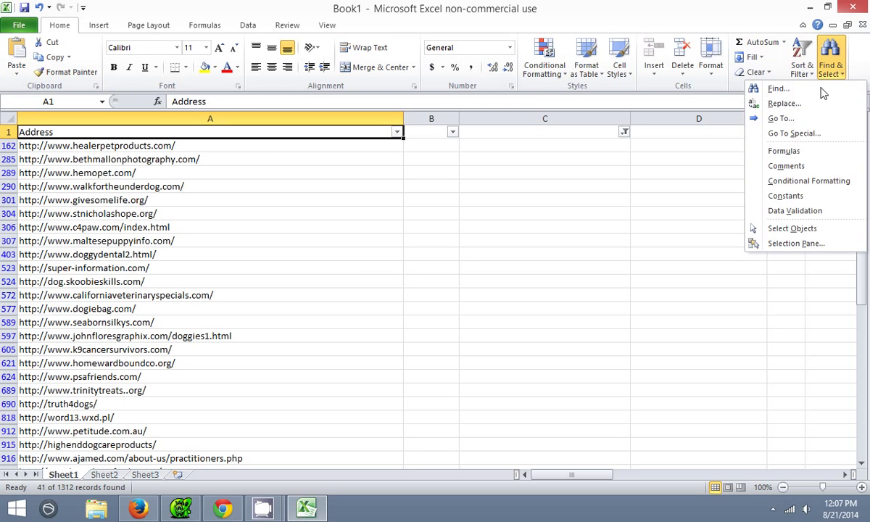
click(806, 107)
click(104, 233)
click(144, 234)
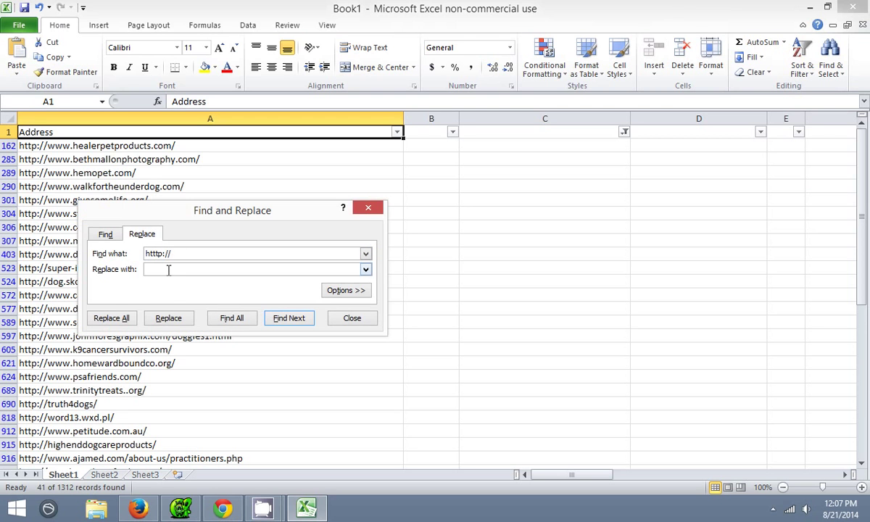
click(116, 317)
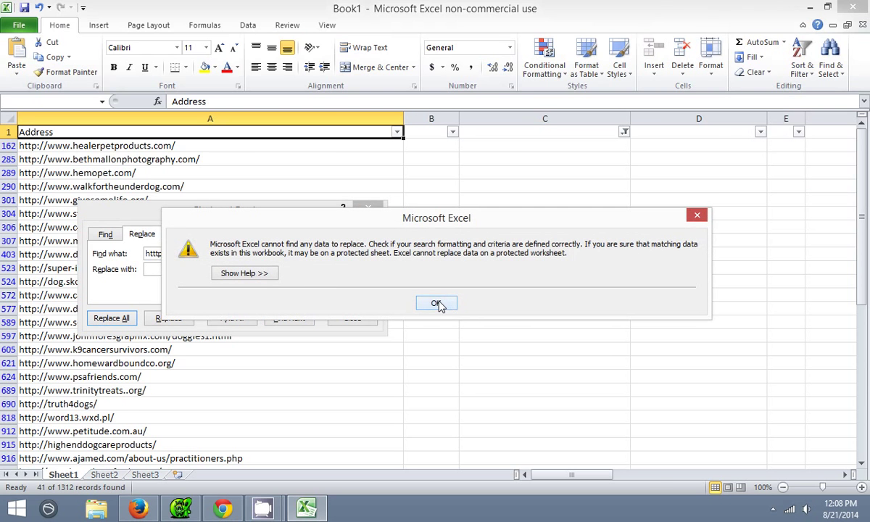
click(436, 303)
click(213, 251)
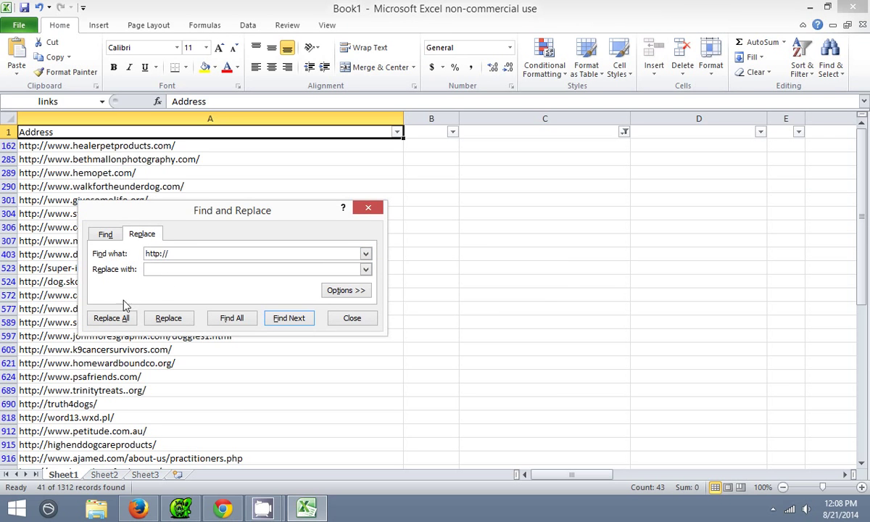
click(110, 317)
click(434, 290)
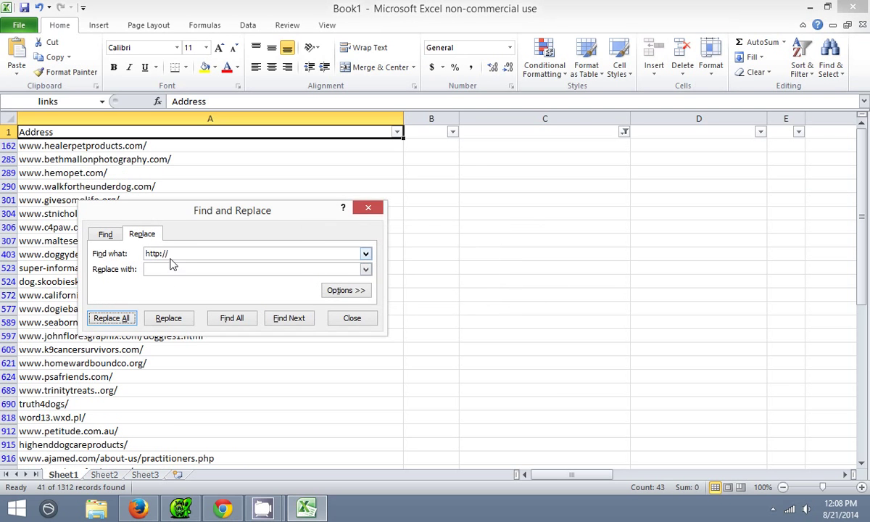
drag(186, 253, 123, 251)
text(www.)
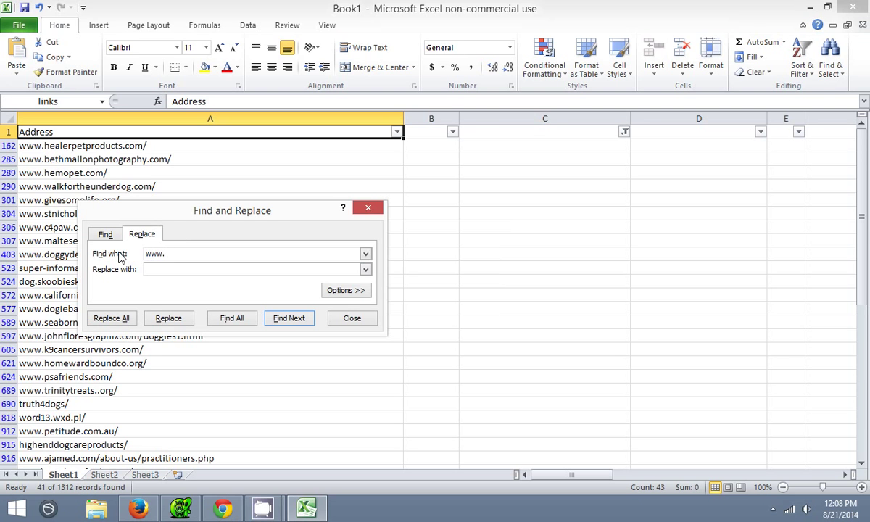
click(112, 317)
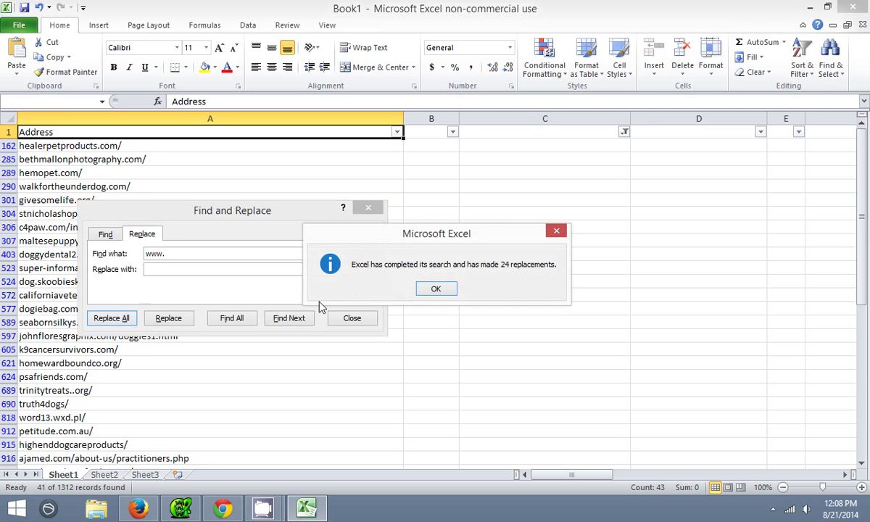
click(434, 289)
click(367, 208)
Copy the filtered addresses below the Address header and paste them into Dynadot's Bulk Domain Search list in Chrome
drag(41, 144, 81, 443)
right_click(87, 415)
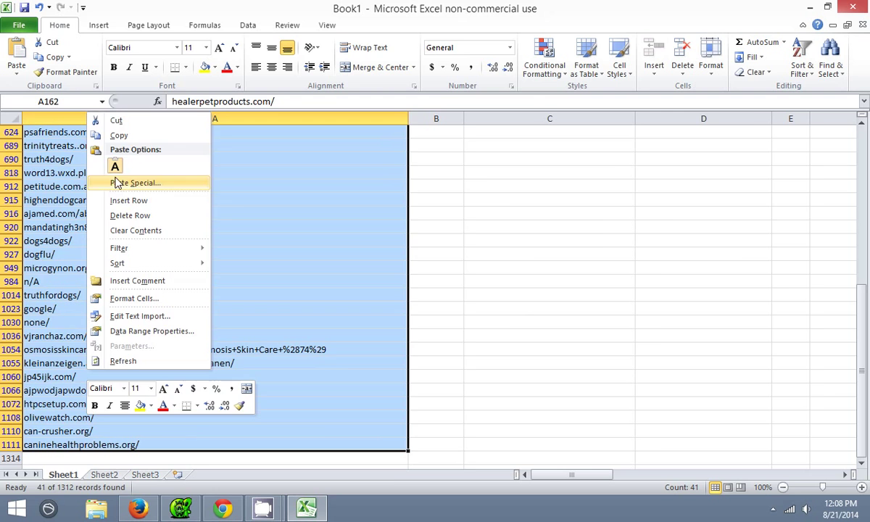
click(120, 135)
scroll(229, 387, up, 7)
click(223, 508)
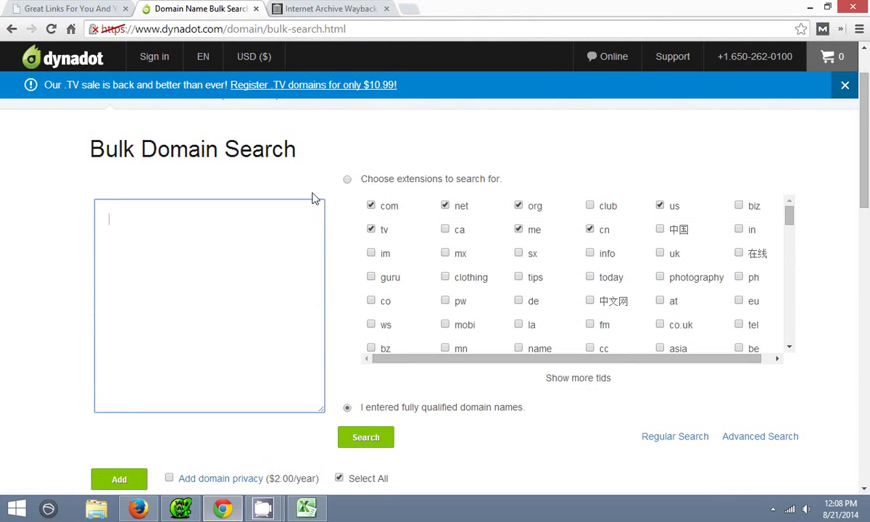
key(ctrl+v)
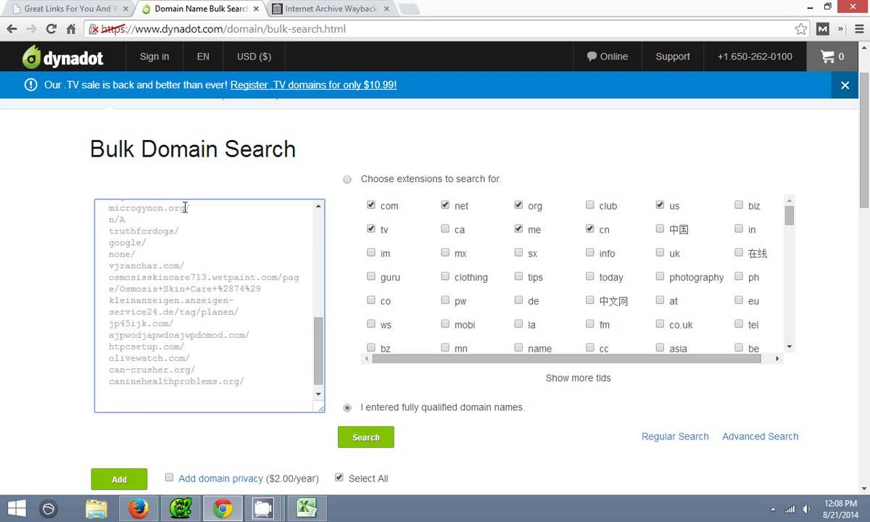
Check the pasted list and run the bulk search with the entries treated as fully qualified domain names
scroll(185, 208, up, 10)
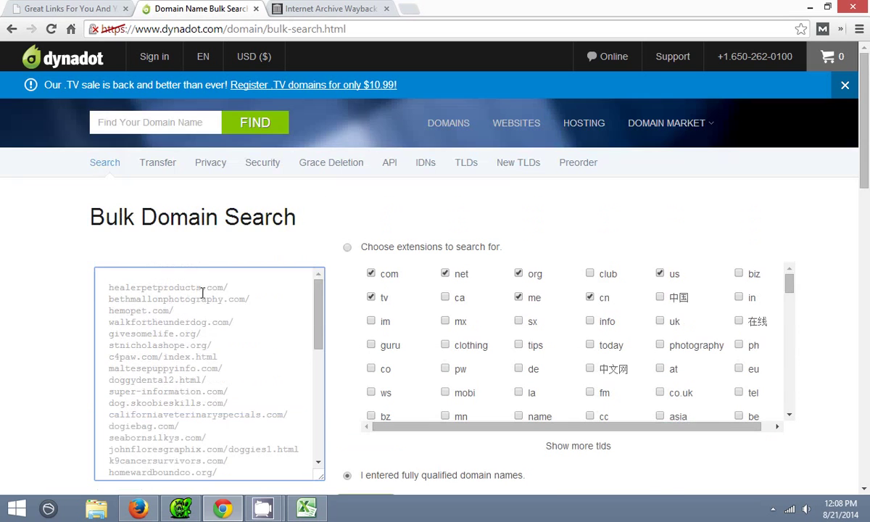
scroll(447, 301, down, 6)
scroll(389, 262, up, 2)
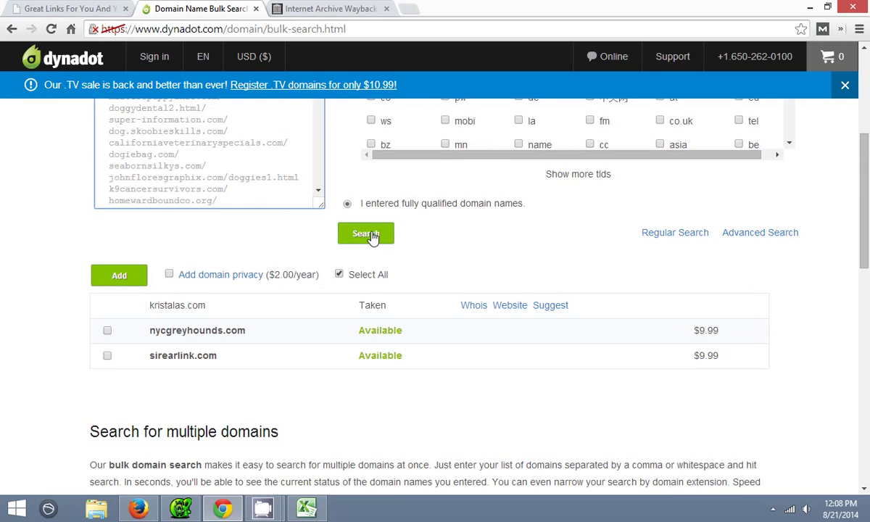
click(367, 234)
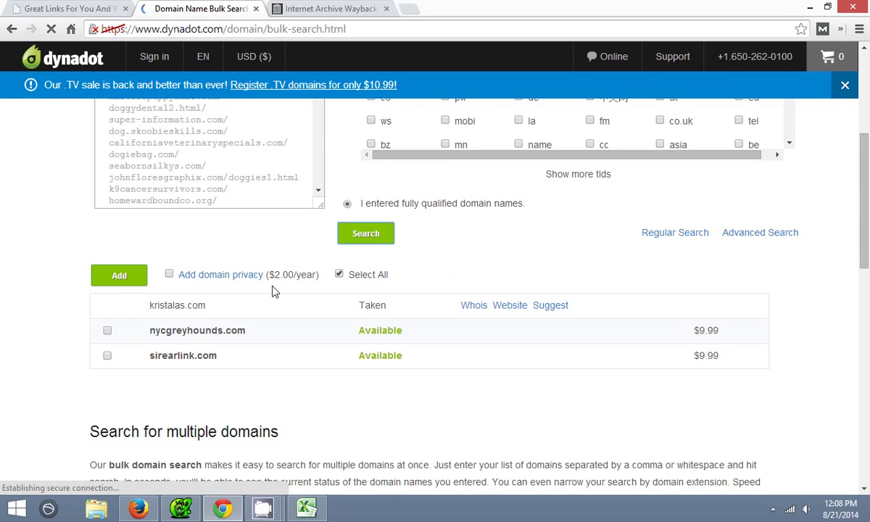
Look through the bulk search results to see which of the domains are available
scroll(49, 276, down, 2)
double_click(255, 179)
click(261, 177)
click(276, 193)
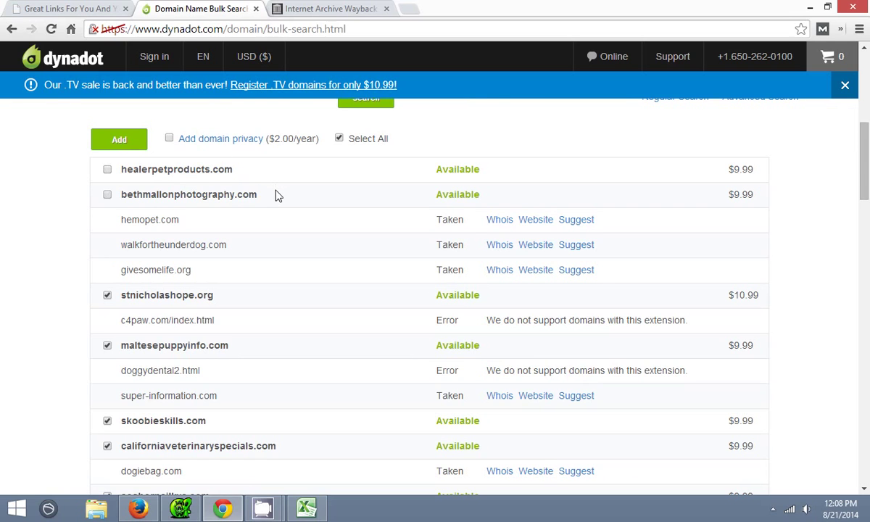
scroll(275, 194, down, 15)
scroll(335, 326, up, 15)
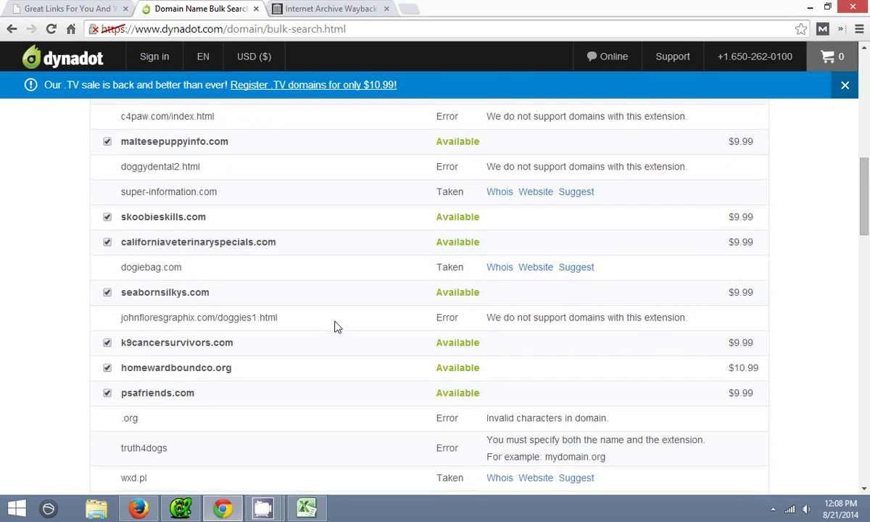
Copy healerpetproducts.com from the bulk search results and look up its archive history in the Wayback Machine
scroll(335, 347, up, 4)
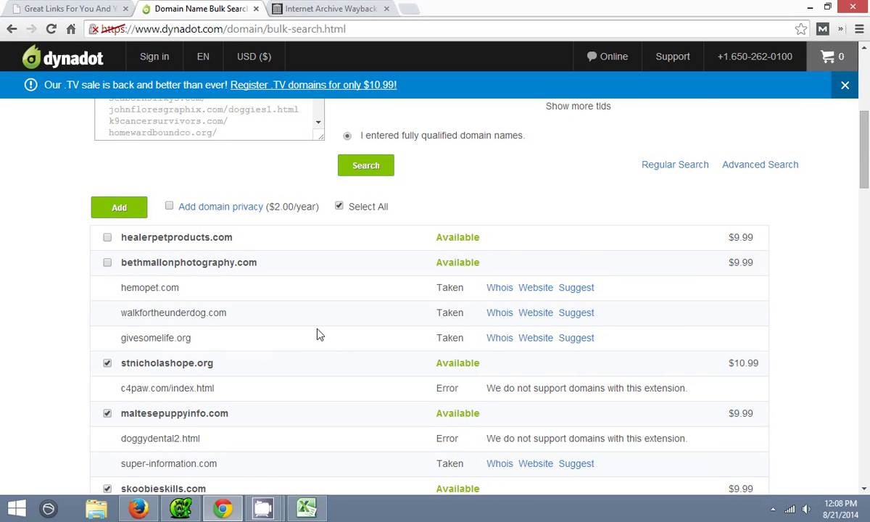
scroll(202, 253, down, 3)
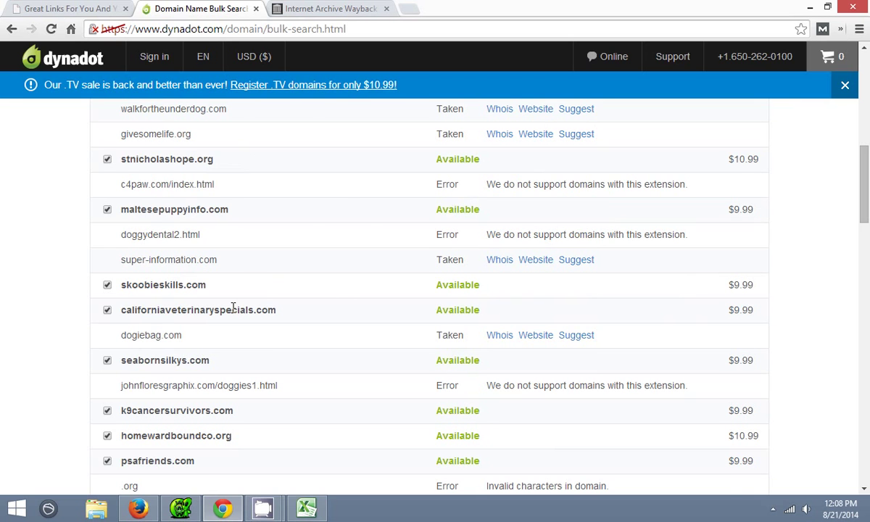
scroll(233, 307, up, 3)
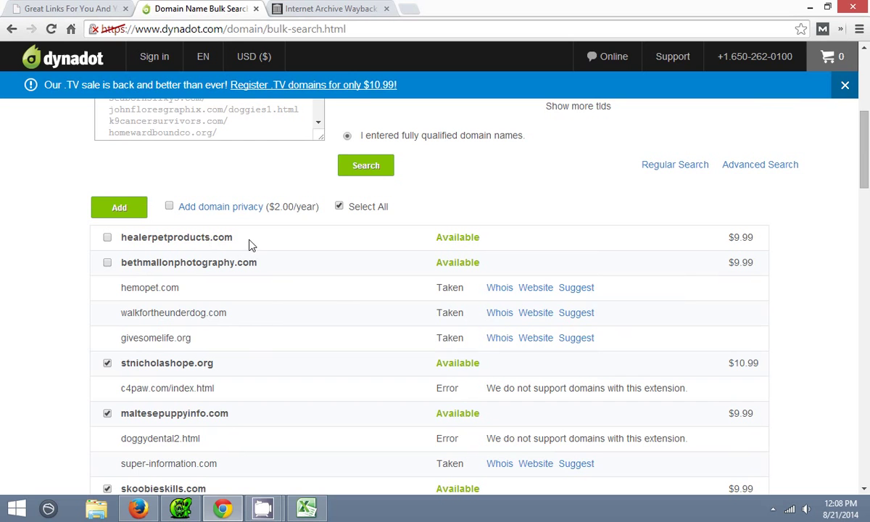
drag(246, 238, 136, 238)
right_click(127, 242)
click(154, 247)
click(330, 8)
drag(429, 96, 324, 99)
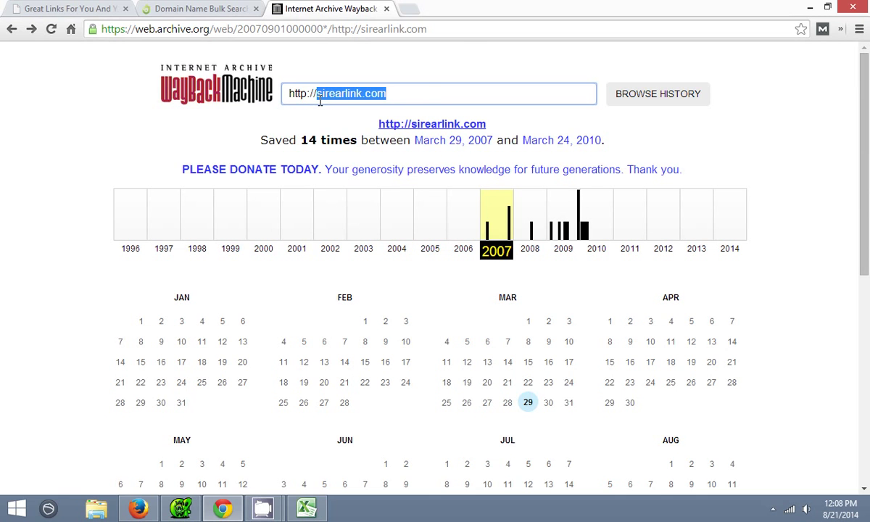
key(ctrl+v)
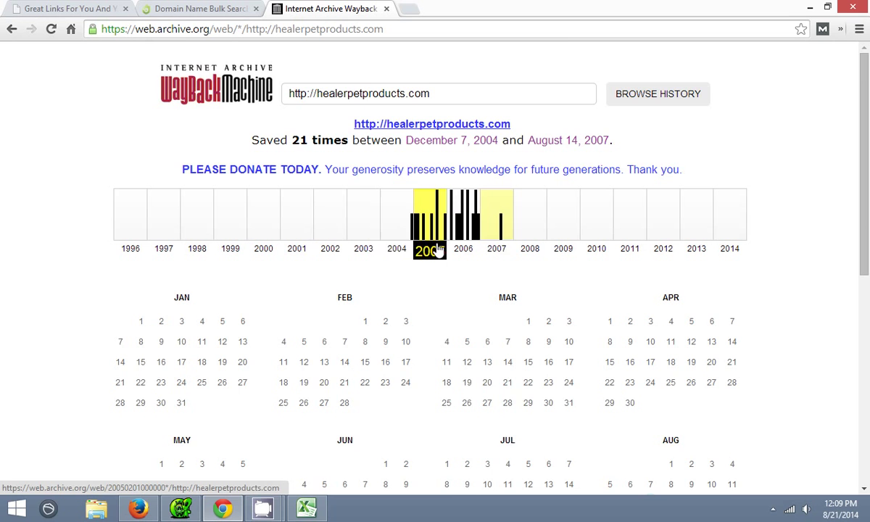
View the archived healerpetproducts.com page from August 14, 2007 and return to the capture calendar
scroll(426, 241, down, 5)
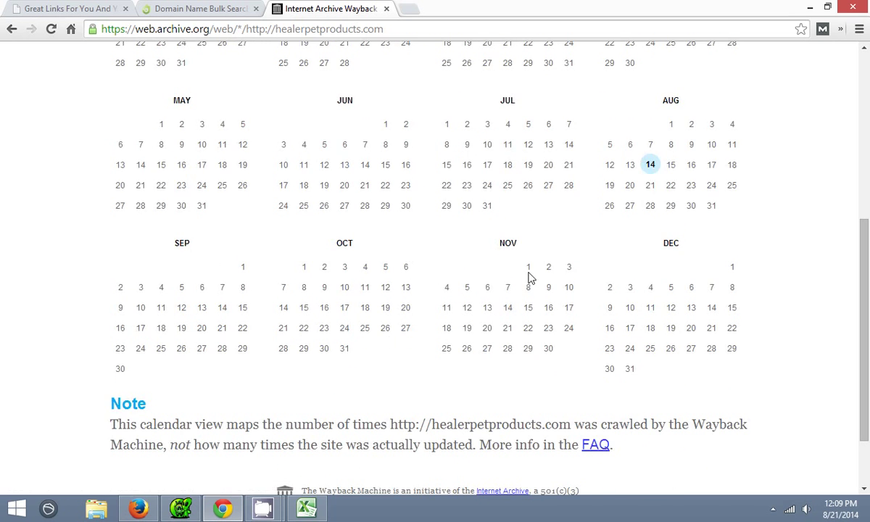
scroll(527, 278, up, 3)
click(651, 368)
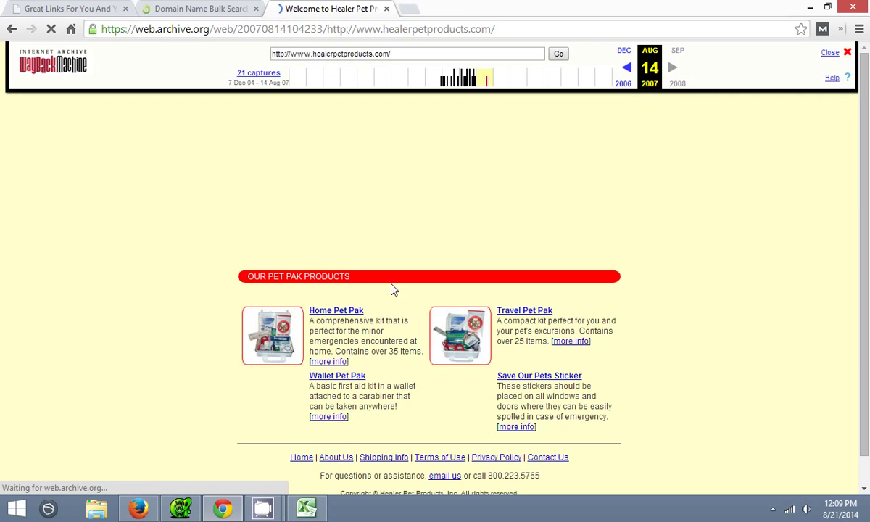
key(alt+Left)
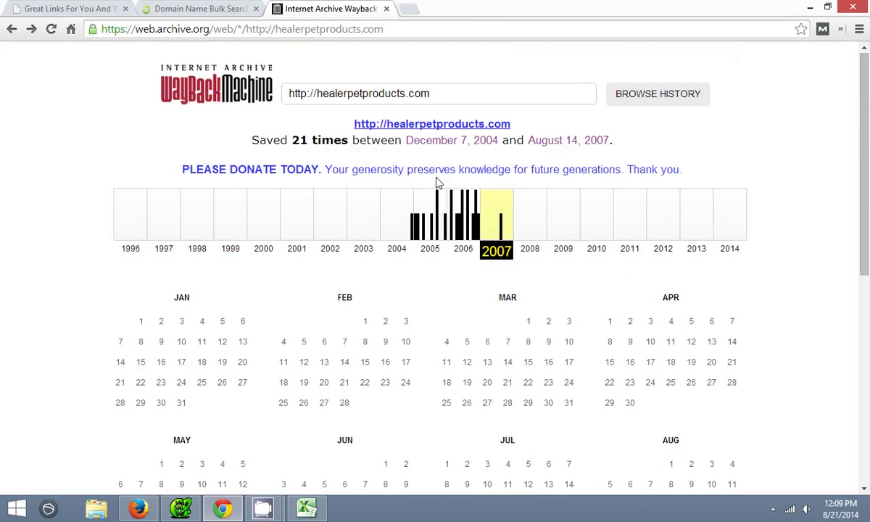
Inspect the June 30, 2006 and February 10, 2005 captures of healerpetproducts.com, returning to the calendar after each
click(454, 214)
scroll(382, 297, down, 3)
click(383, 341)
key(alt+Left)
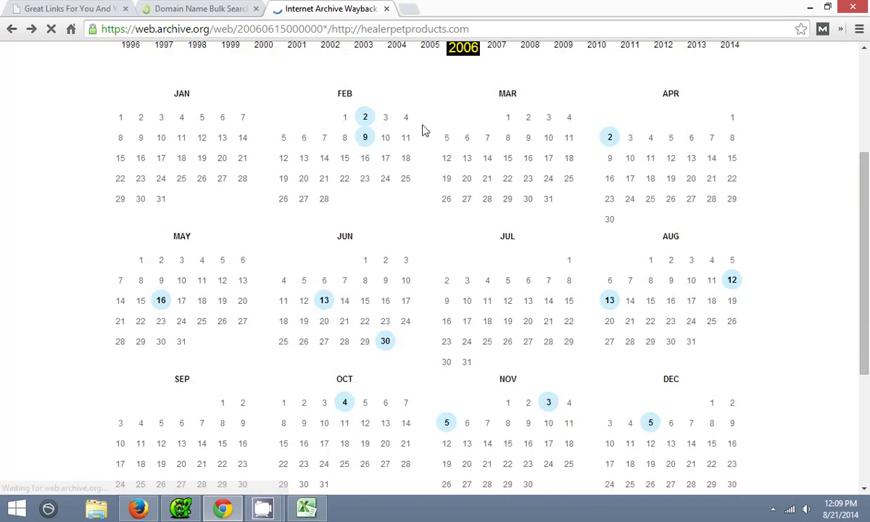
scroll(426, 151, up, 2)
click(424, 152)
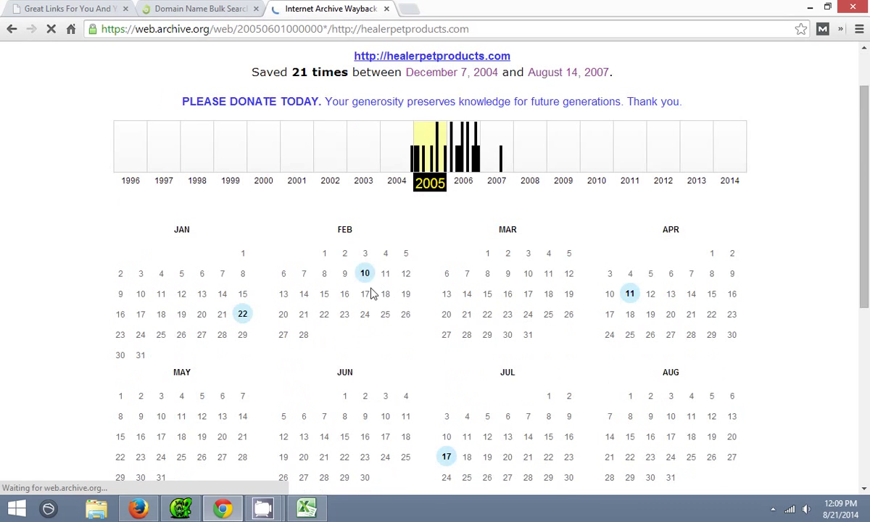
click(371, 268)
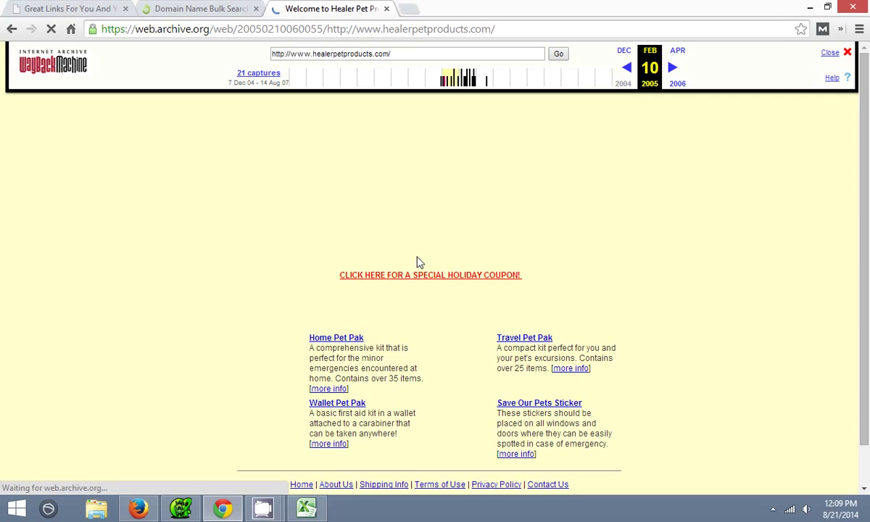
key(alt+Left)
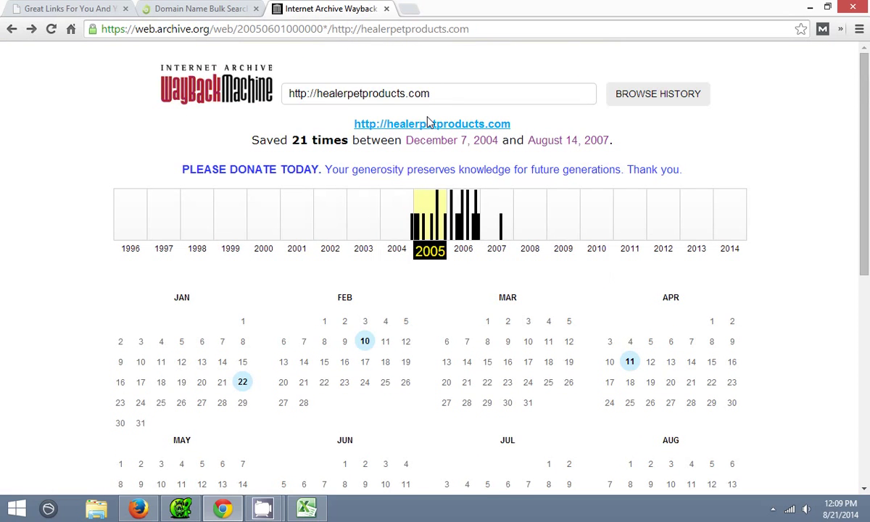
drag(431, 93, 323, 91)
right_click(334, 88)
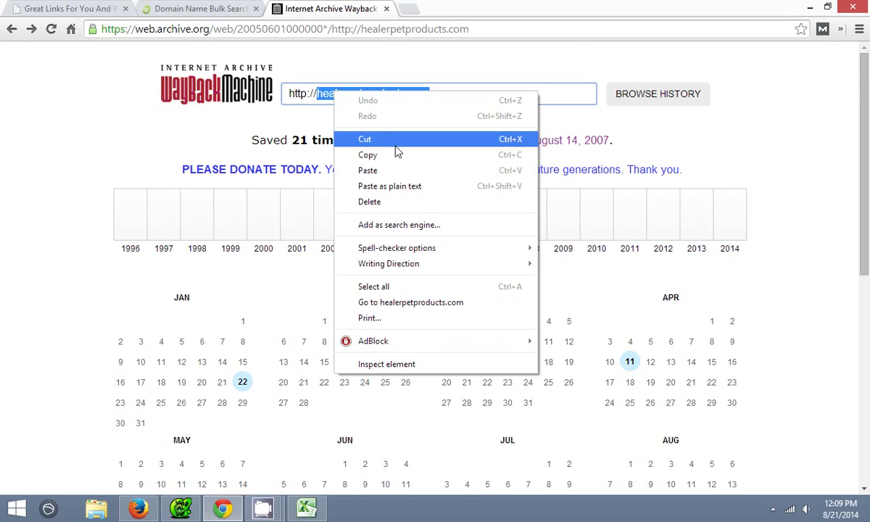
click(394, 161)
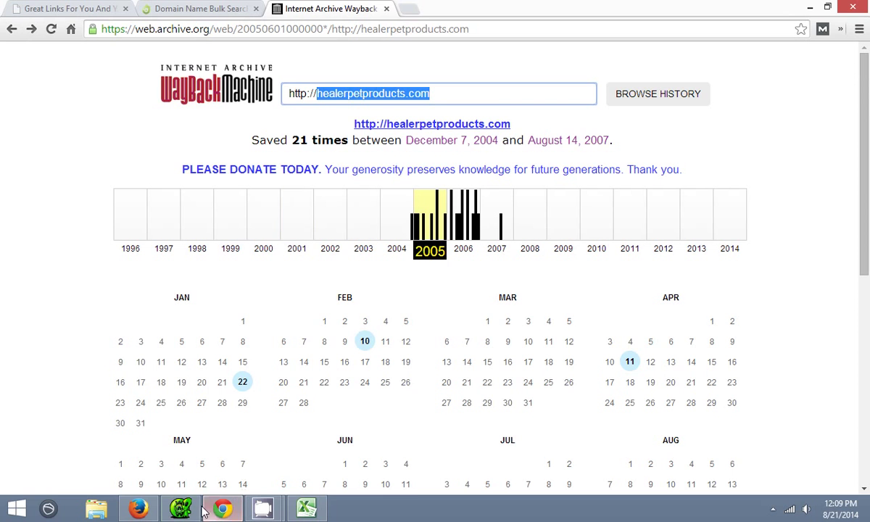
click(138, 508)
drag(353, 232, 258, 230)
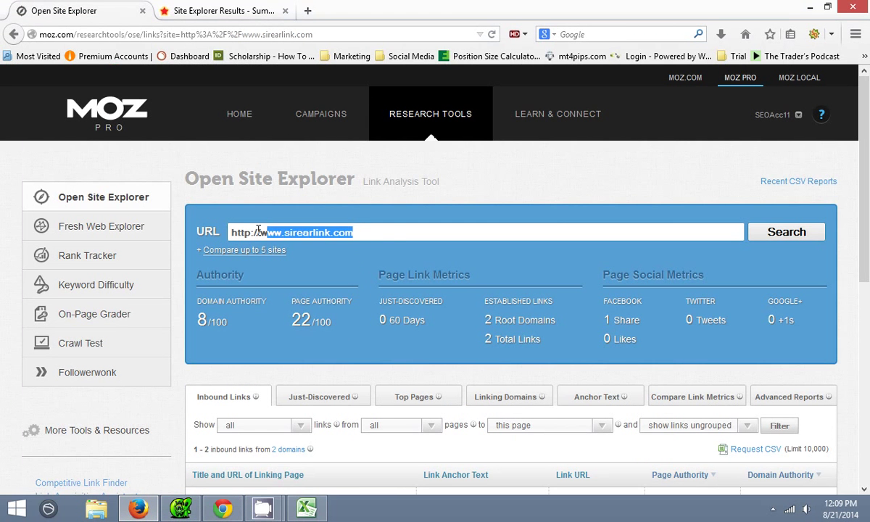
key(ctrl+v)
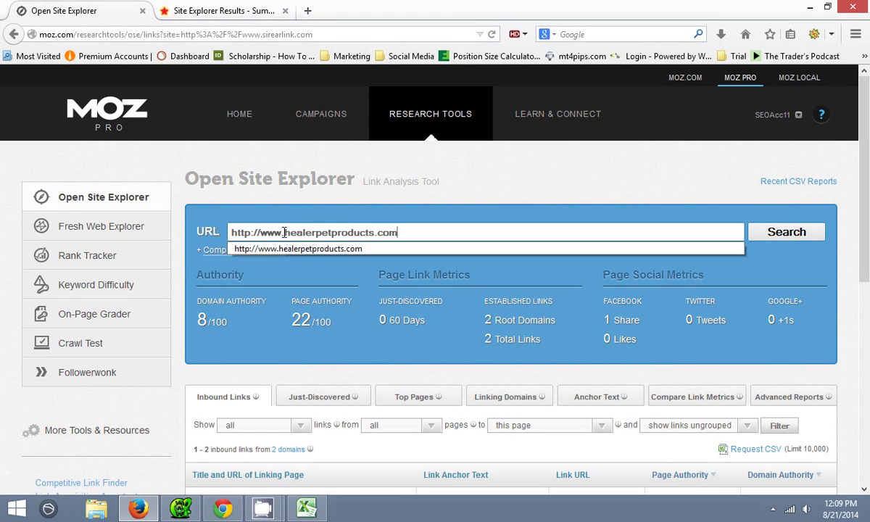
key(Return)
click(218, 10)
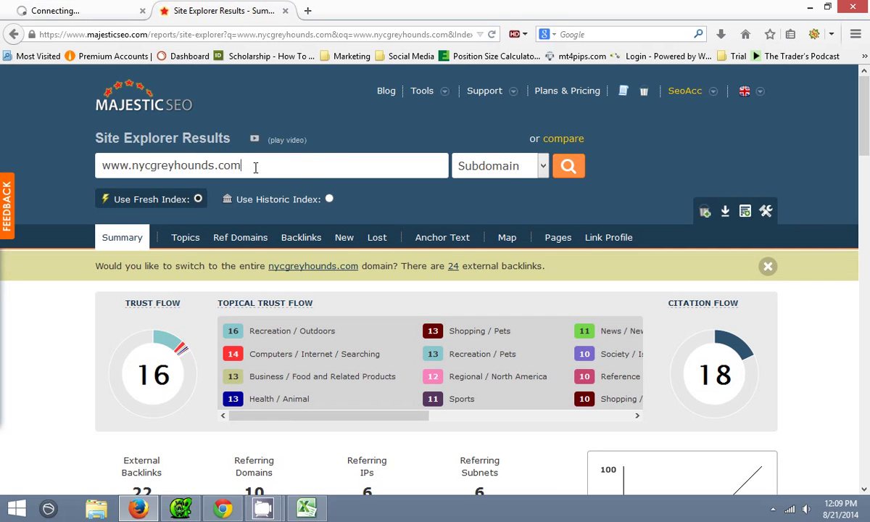
drag(255, 167, 144, 166)
key(ctrl+v)
key(Return)
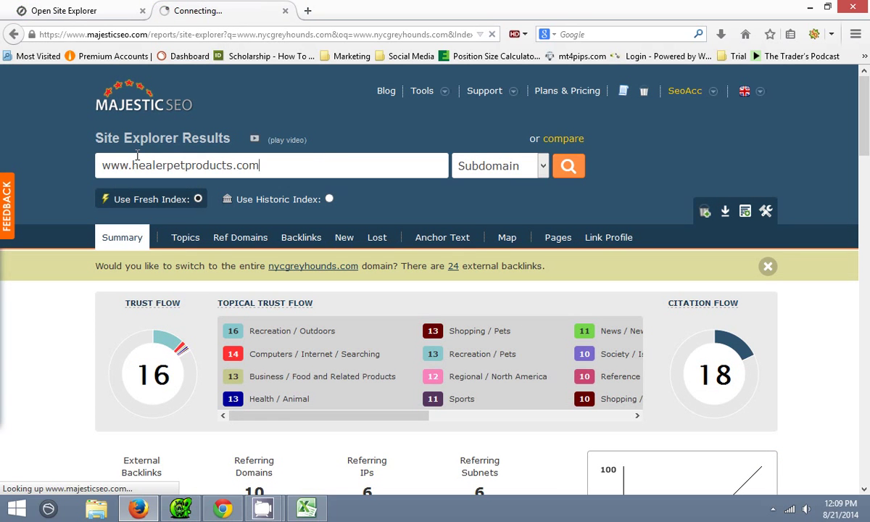
Review the domain's authority metrics and its list of inbound links in Moz Open Site Explorer
click(87, 10)
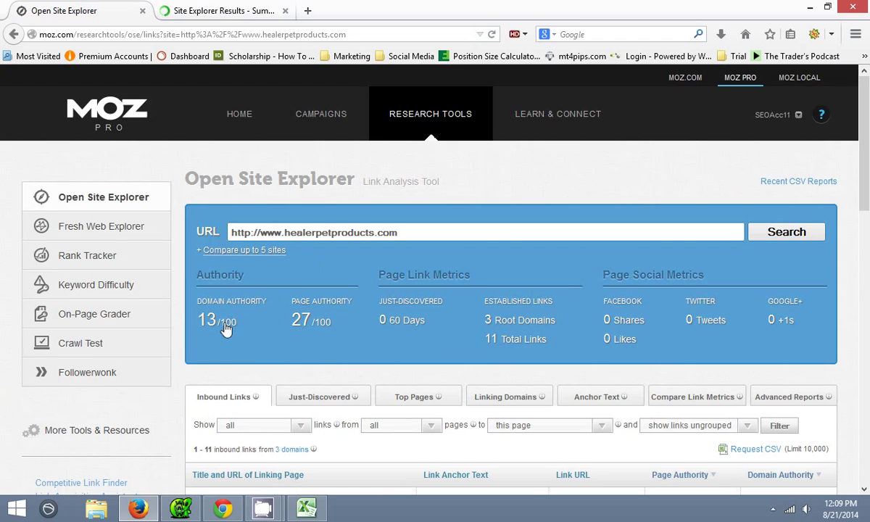
scroll(255, 324, down, 5)
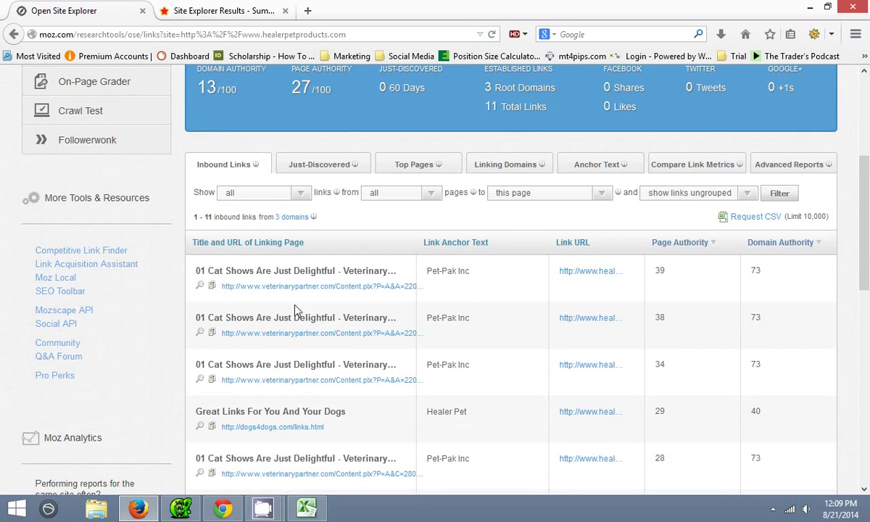
scroll(265, 297, up, 3)
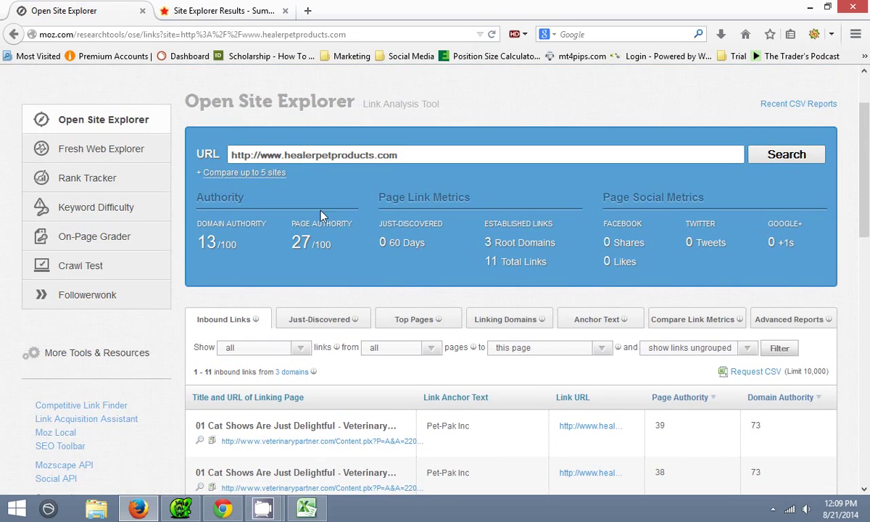
scroll(335, 301, down, 5)
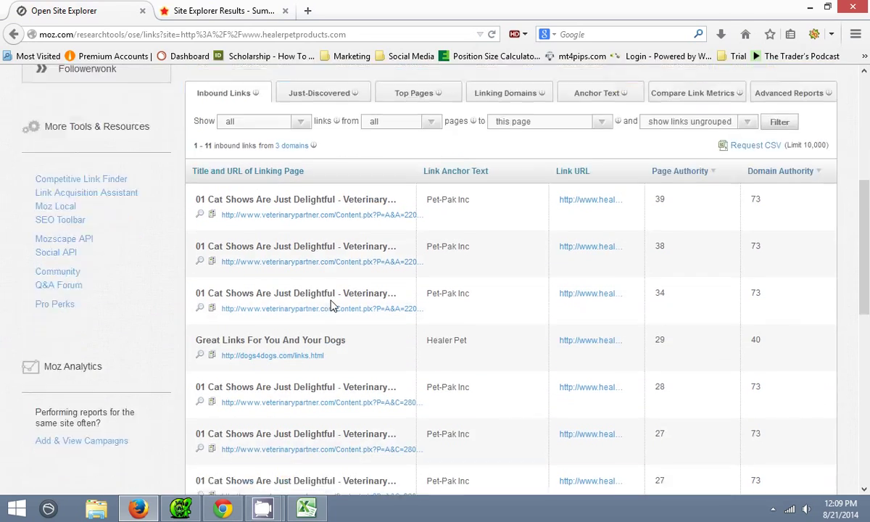
scroll(332, 306, down, 3)
scroll(466, 297, down, 5)
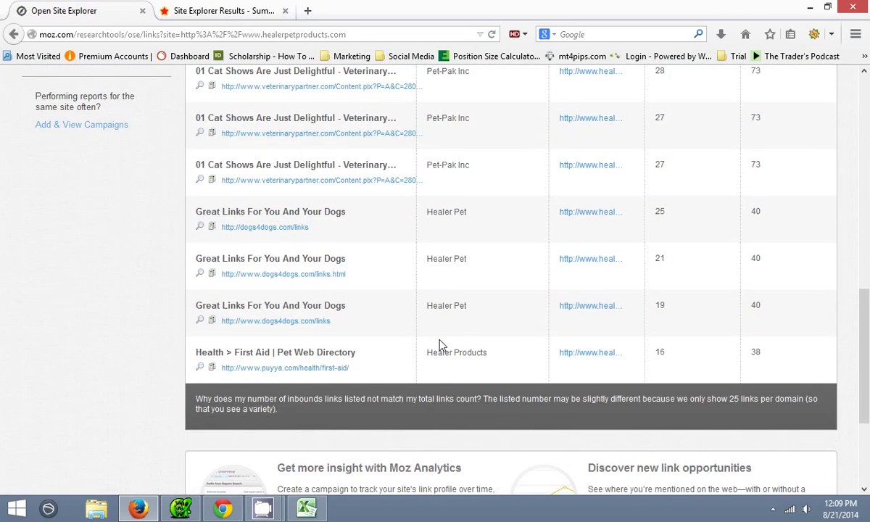
scroll(355, 390, up, 10)
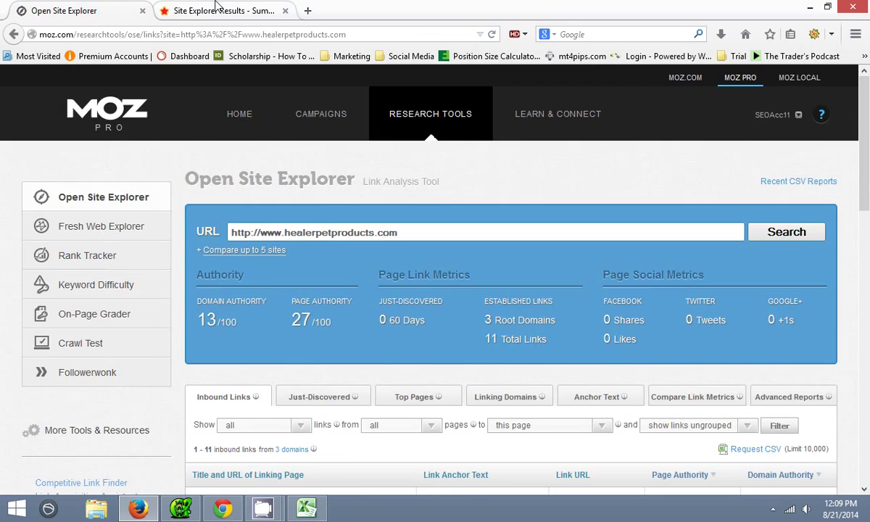
Review Majestic SEO's Fresh Index summary of the domain, including trust flow, backlink counts and backlink history
click(218, 10)
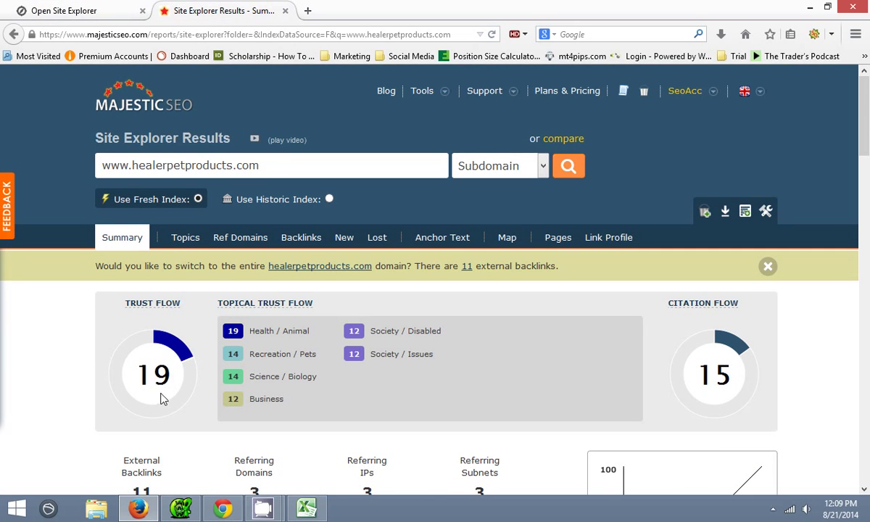
scroll(435, 363, down, 3)
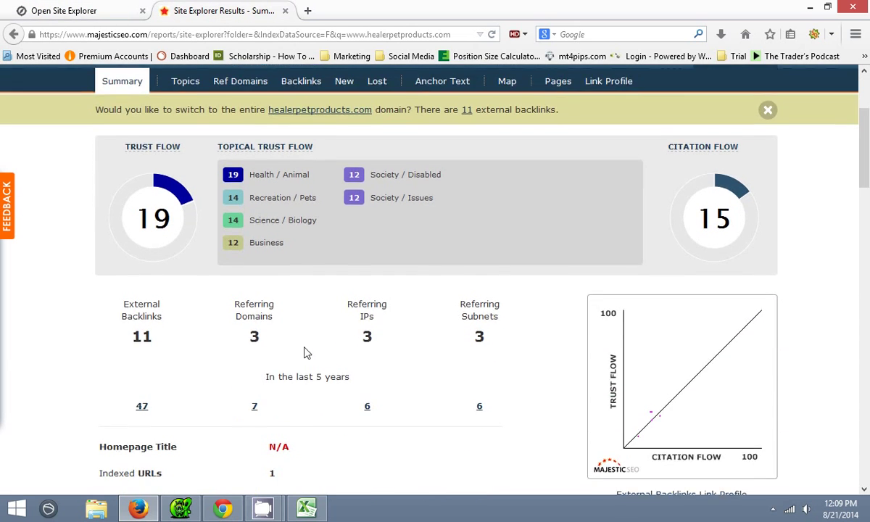
scroll(304, 353, down, 10)
scroll(304, 381, up, 4)
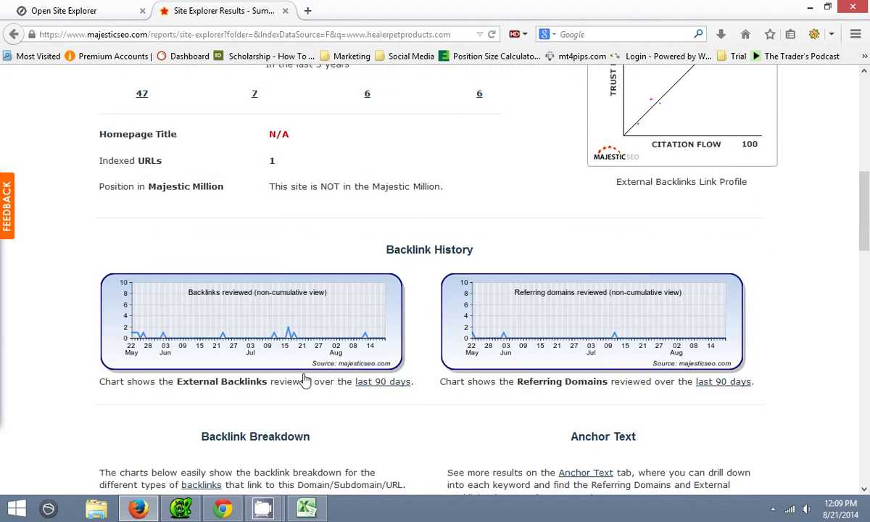
scroll(306, 380, up, 3)
Open the domain's five-year backlink data from the Historic Index and examine its metrics, backlink breakdown and anchor text
click(141, 253)
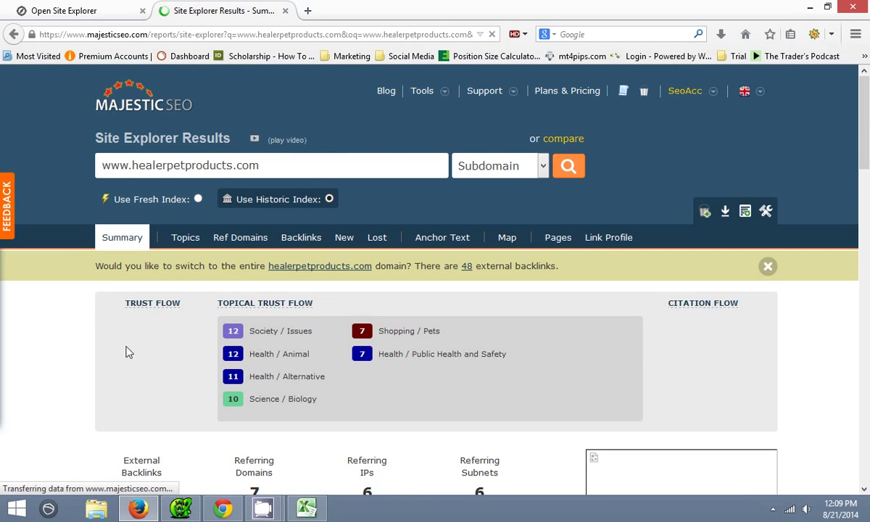
scroll(101, 341, down, 4)
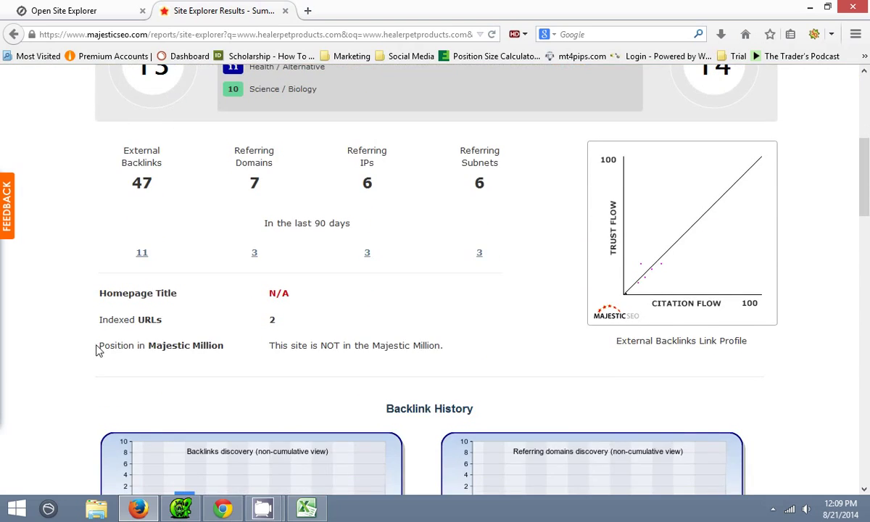
scroll(101, 350, down, 6)
mouse_move(287, 299)
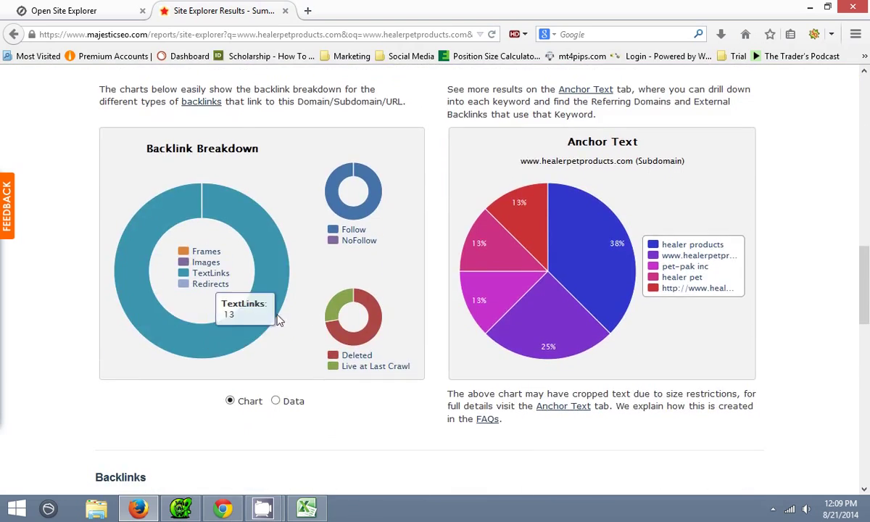
scroll(279, 319, up, 10)
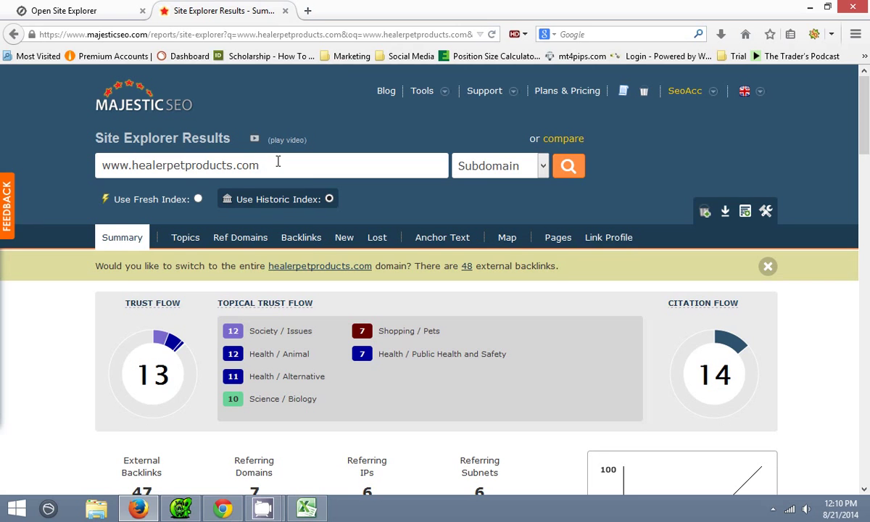
drag(278, 161, 107, 156)
right_click(129, 161)
click(167, 194)
click(86, 11)
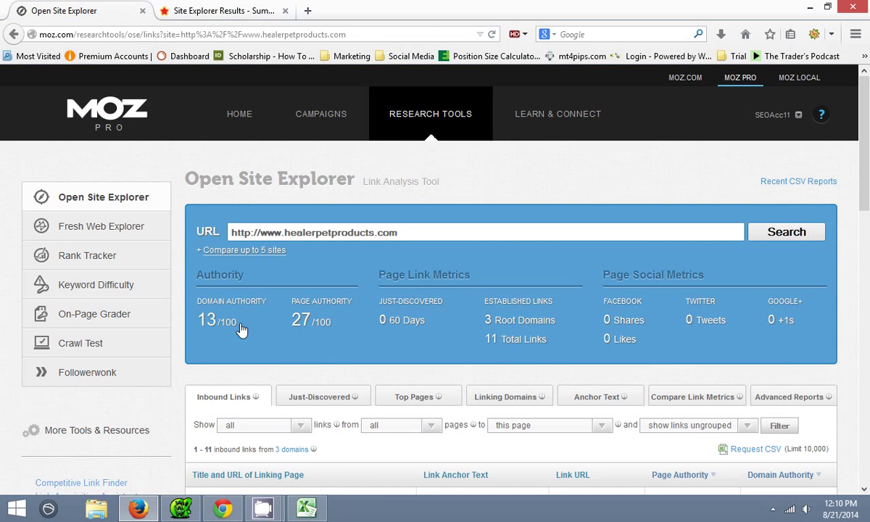
click(309, 509)
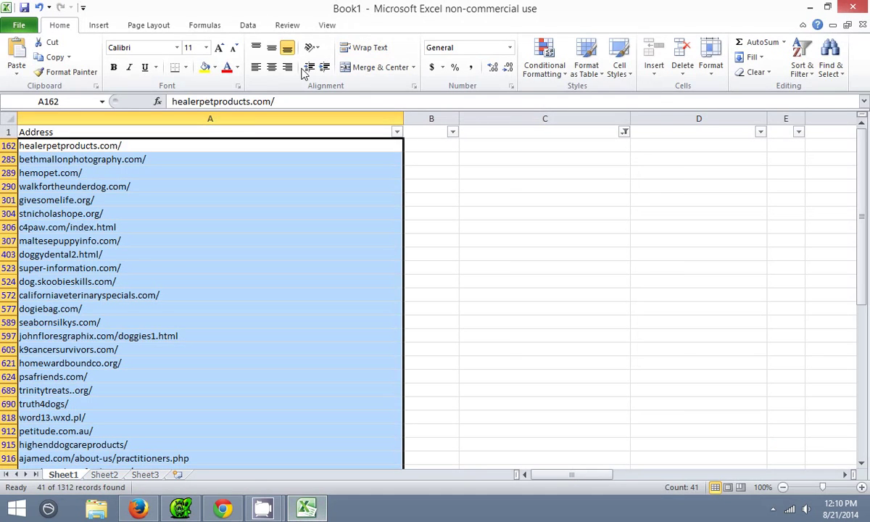
click(102, 475)
click(101, 187)
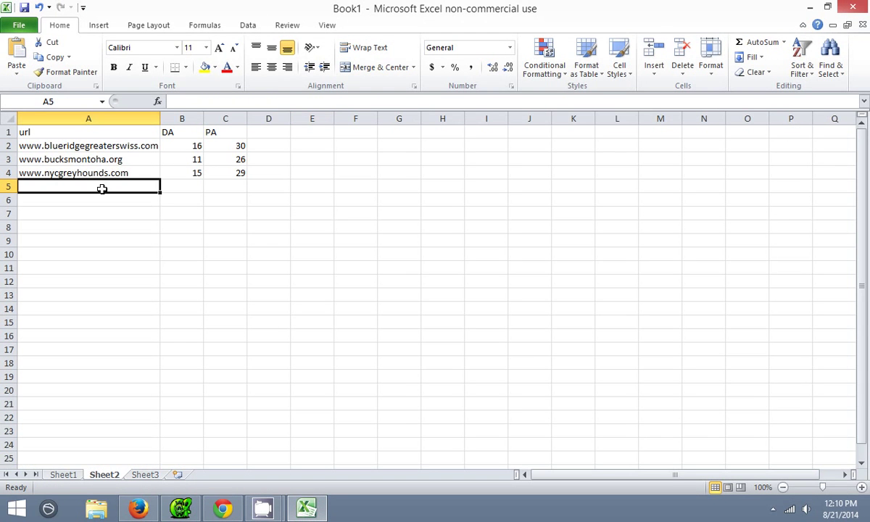
key(ctrl+v)
click(194, 188)
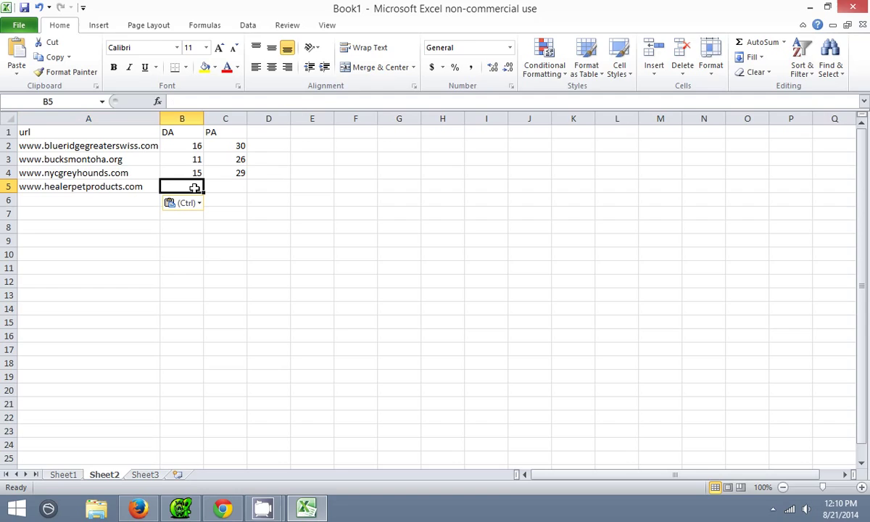
Record a DA of 13 in B5 and a PA of 27 in C5 for healerpetproducts.com, checking the scores against Moz
text(13/)
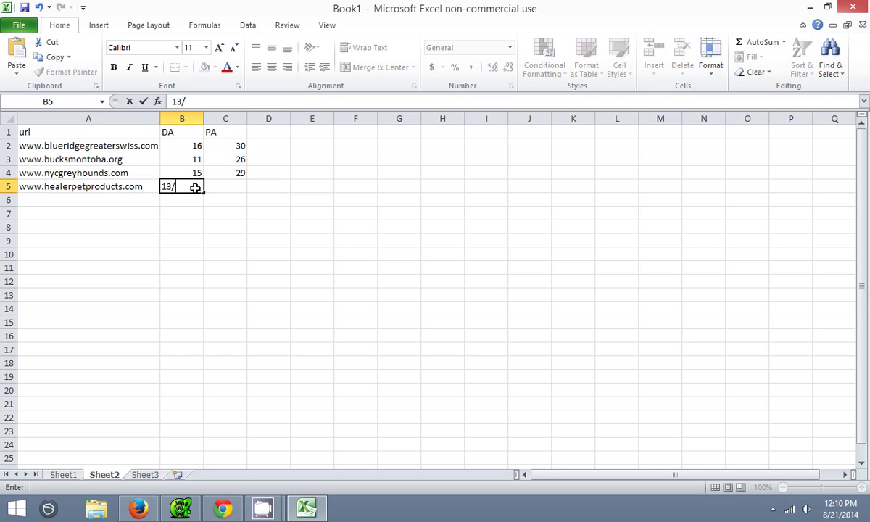
key(Escape)
key(Tab)
text(27)
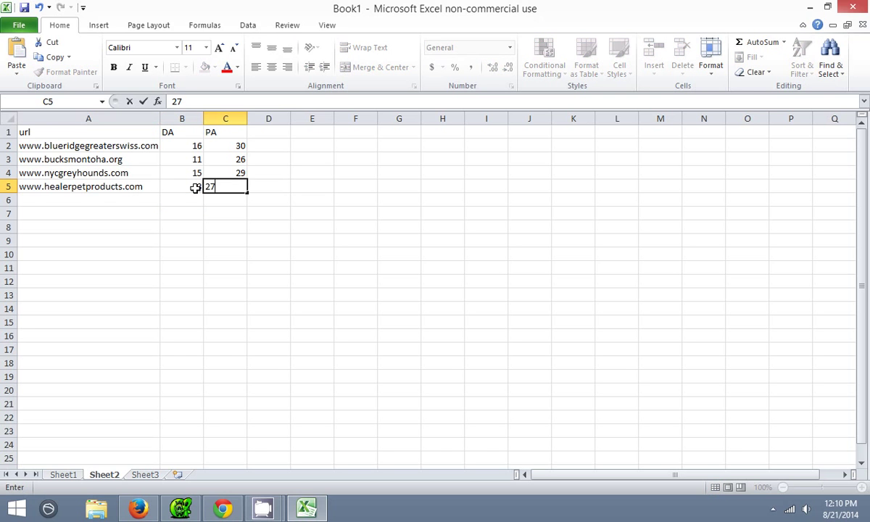
click(136, 510)
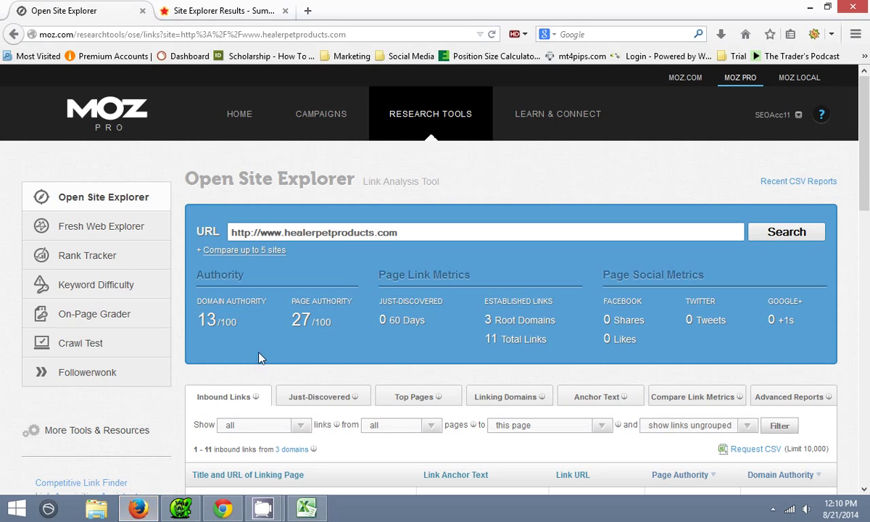
click(222, 509)
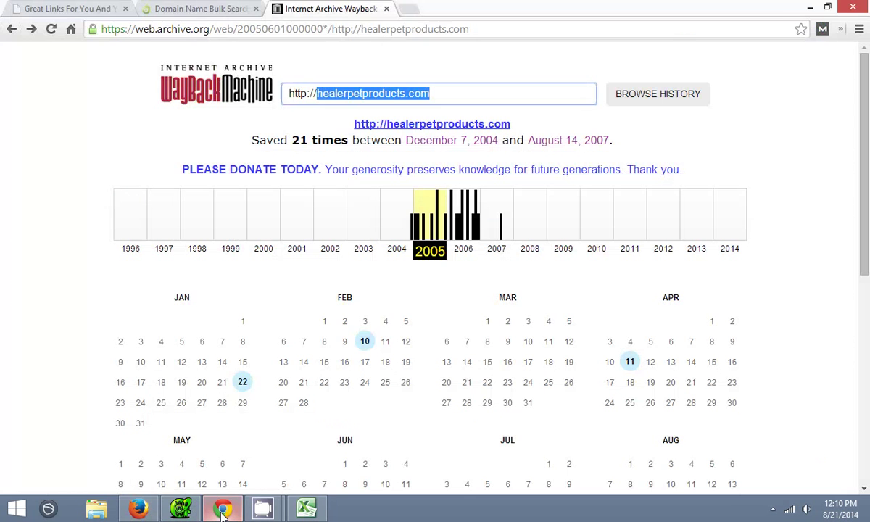
click(308, 512)
click(62, 186)
click(99, 225)
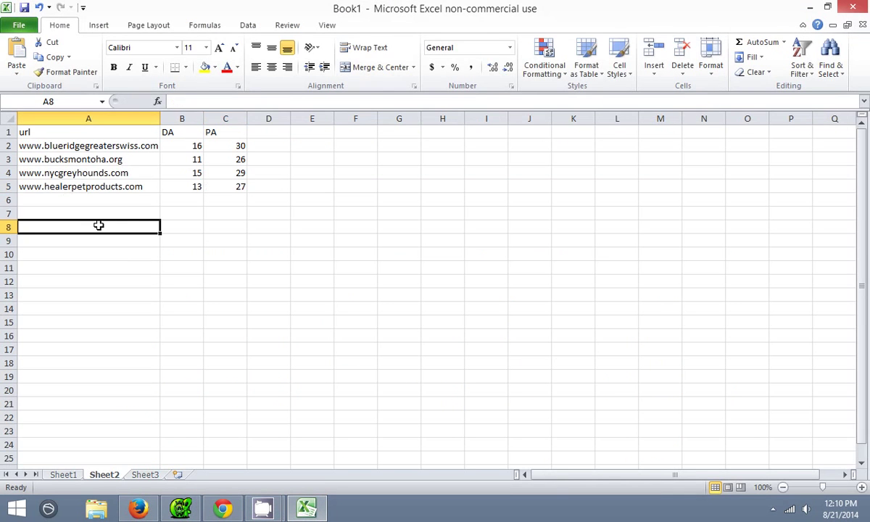
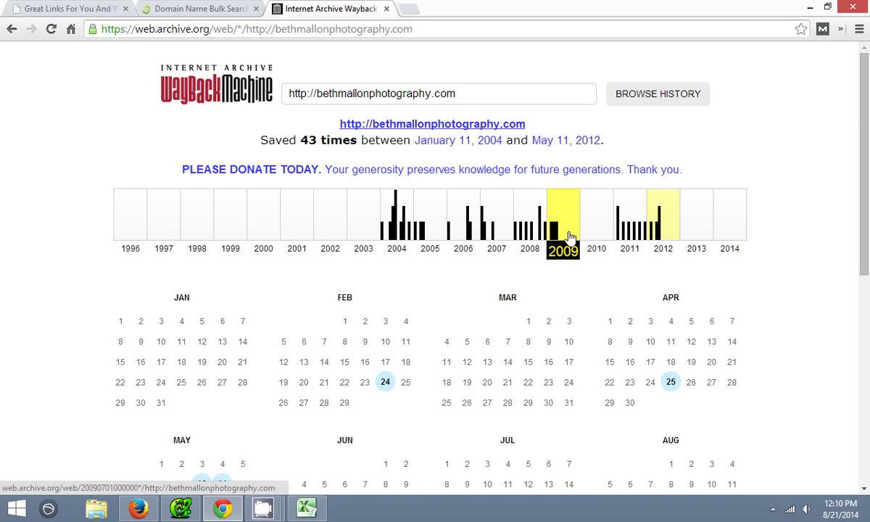
Open the April 25, 2012 Wayback Machine snapshot of bethmallonphotography.com to check the site's past content
scroll(569, 250, down, 1)
scroll(569, 251, down, 1)
click(672, 247)
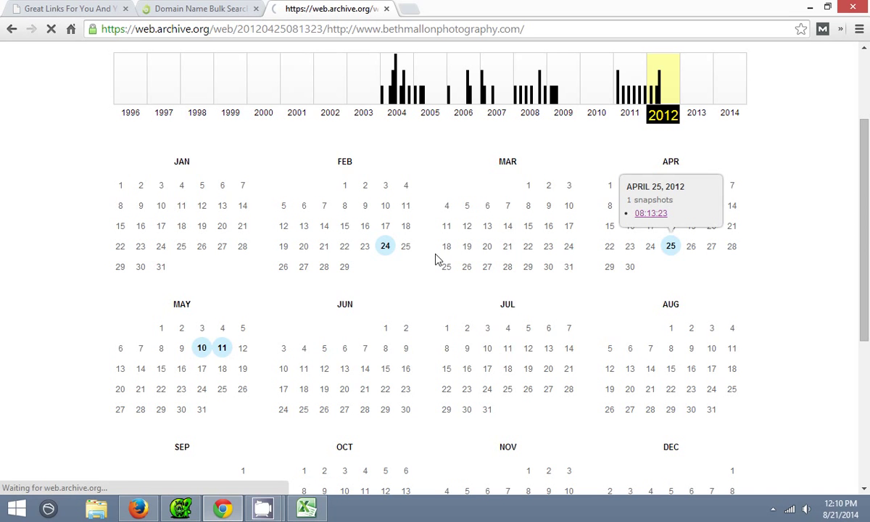
scroll(435, 267, down, 2)
scroll(403, 268, up, 3)
scroll(363, 326, up, 1)
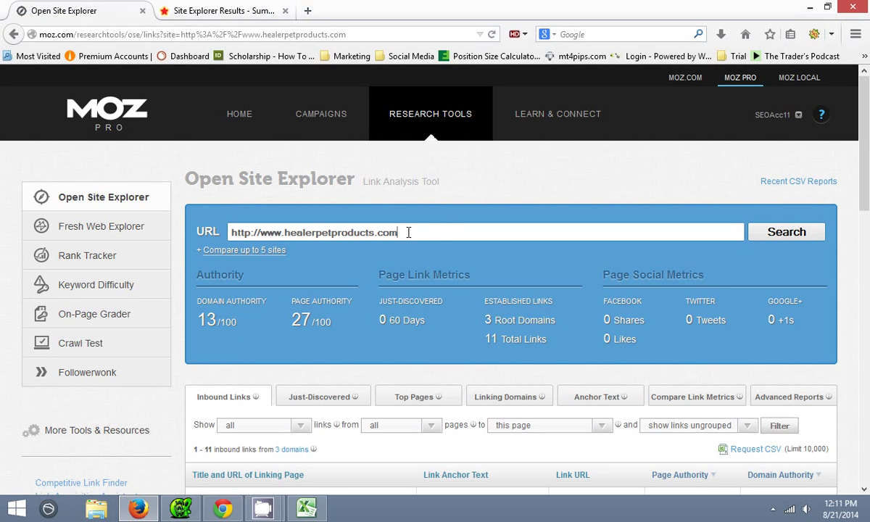
drag(408, 232, 290, 233)
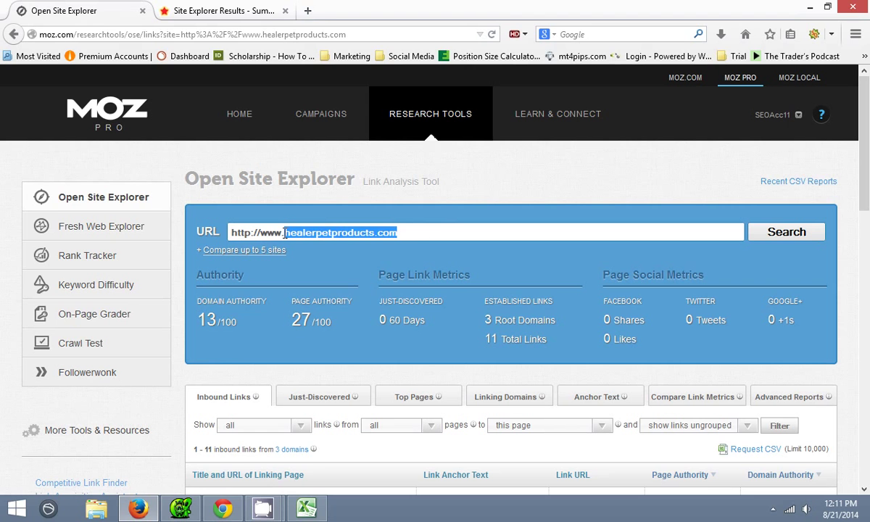
text(bethmallonphotography.com)
key(Return)
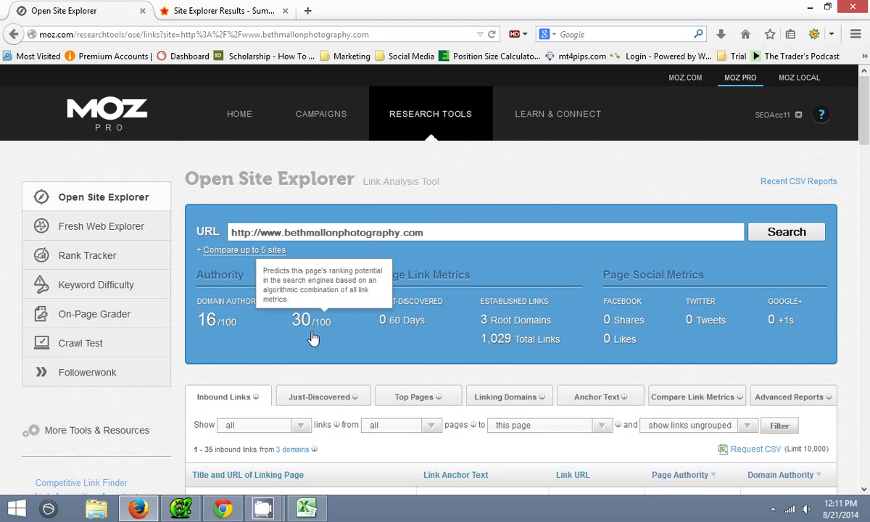
mouse_move(502, 351)
scroll(502, 351, down, 5)
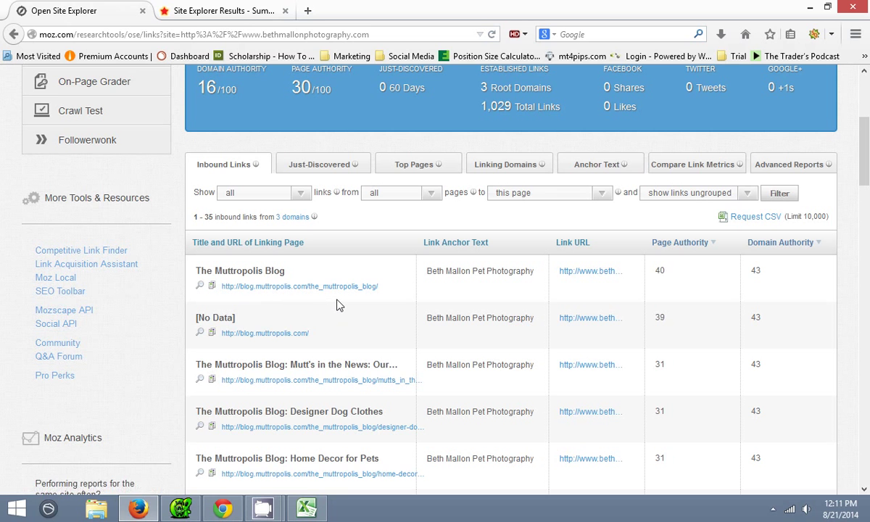
scroll(336, 305, up, 5)
drag(458, 231, 260, 232)
right_click(267, 232)
click(314, 278)
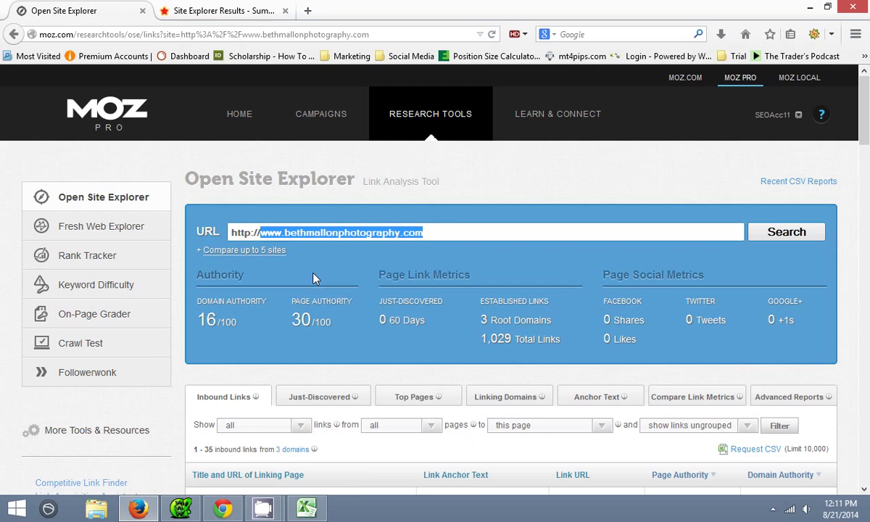
click(163, 9)
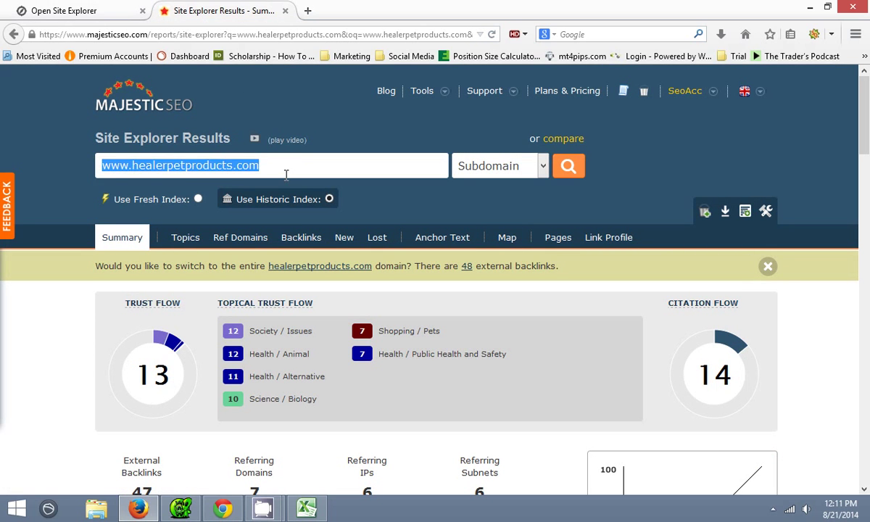
key(ctrl+v)
key(Return)
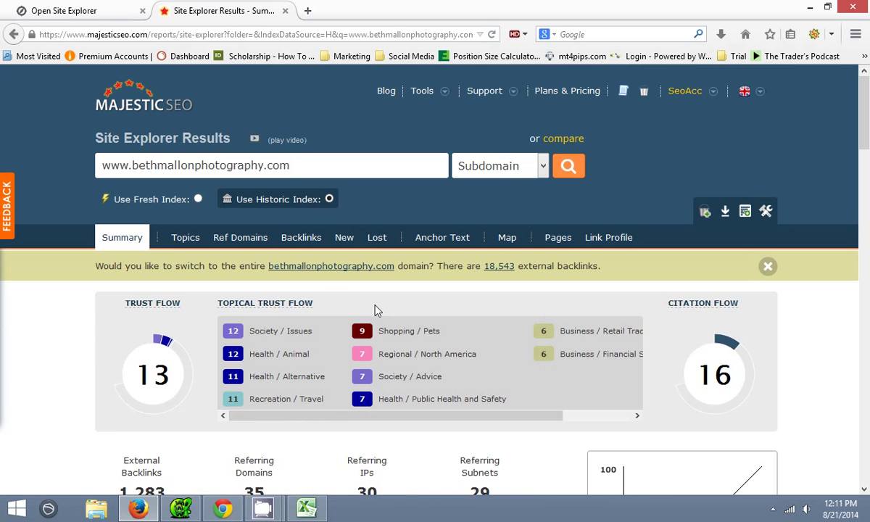
Review the subdomain's trust flow, backlink counts, backlink breakdown and anchor text in the Majestic SEO summary
scroll(406, 348, down, 2)
scroll(414, 367, down, 2)
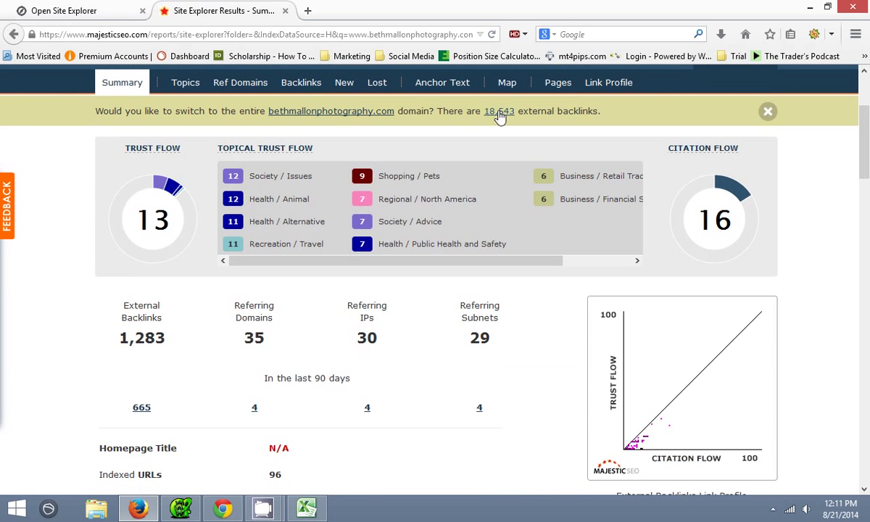
scroll(507, 265, down, 18)
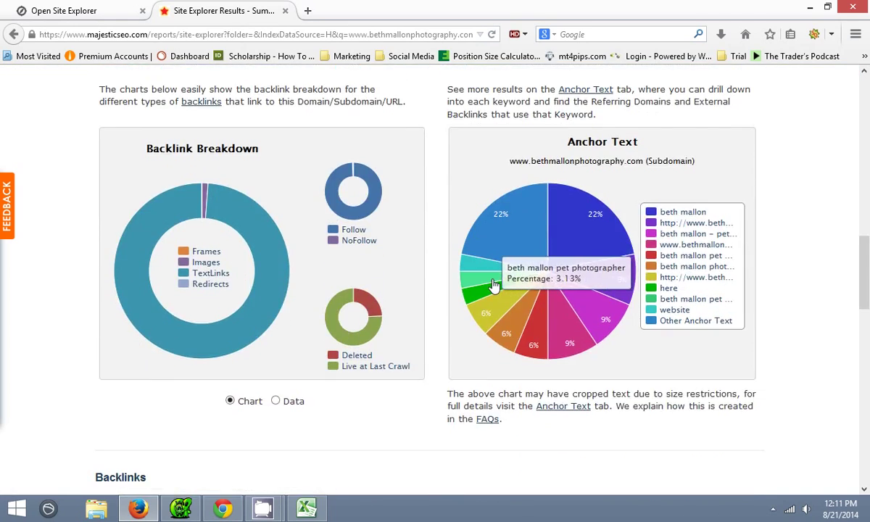
scroll(521, 288, up, 16)
Switch the Majestic SEO report to the entire root domain and examine its flow metrics, backlink breakdown, anchor text chart and backlinks
click(497, 111)
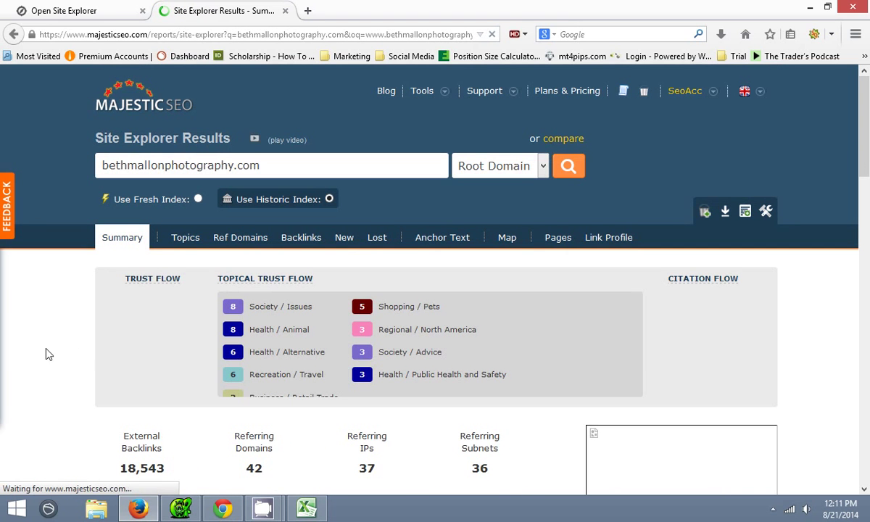
scroll(32, 348, down, 2)
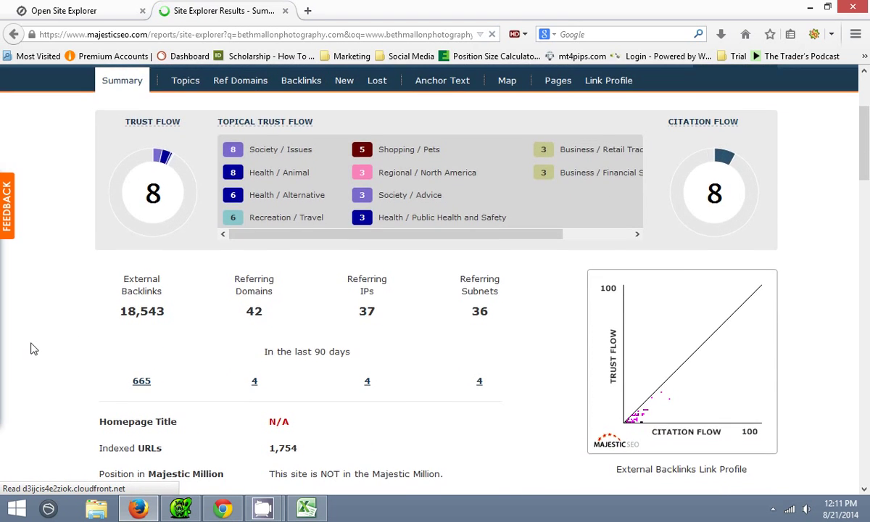
scroll(32, 347, down, 9)
scroll(32, 349, down, 3)
mouse_move(132, 352)
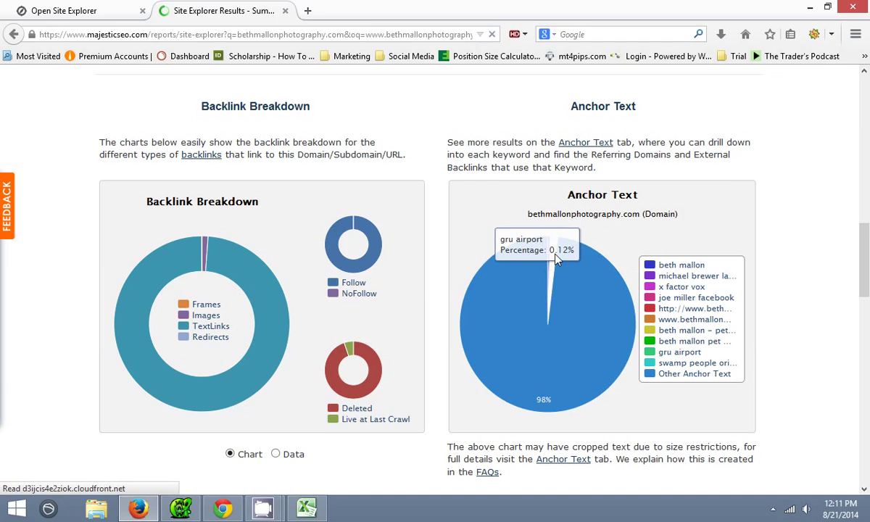
mouse_move(552, 258)
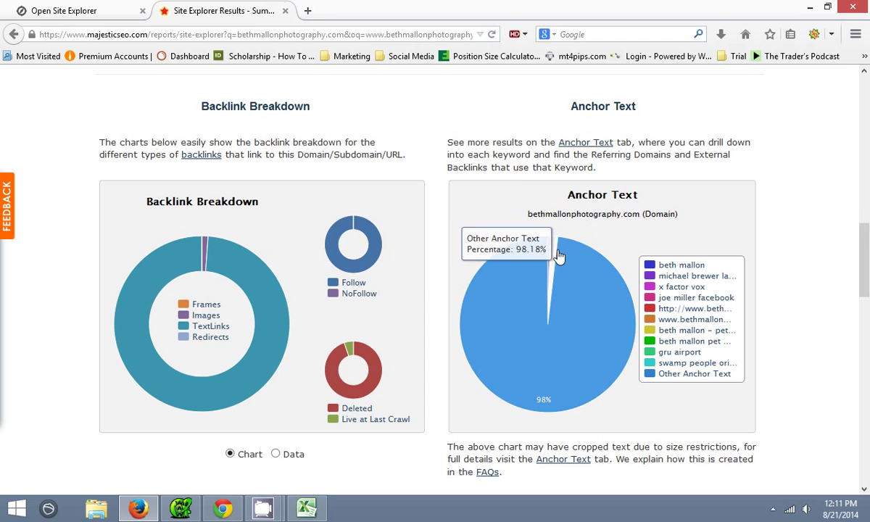
scroll(512, 308, down, 5)
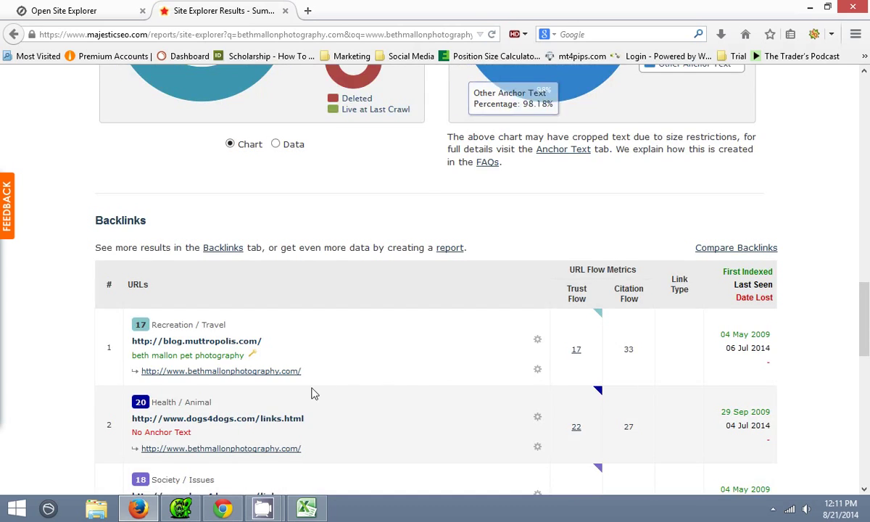
scroll(308, 394, down, 2)
scroll(297, 394, up, 10)
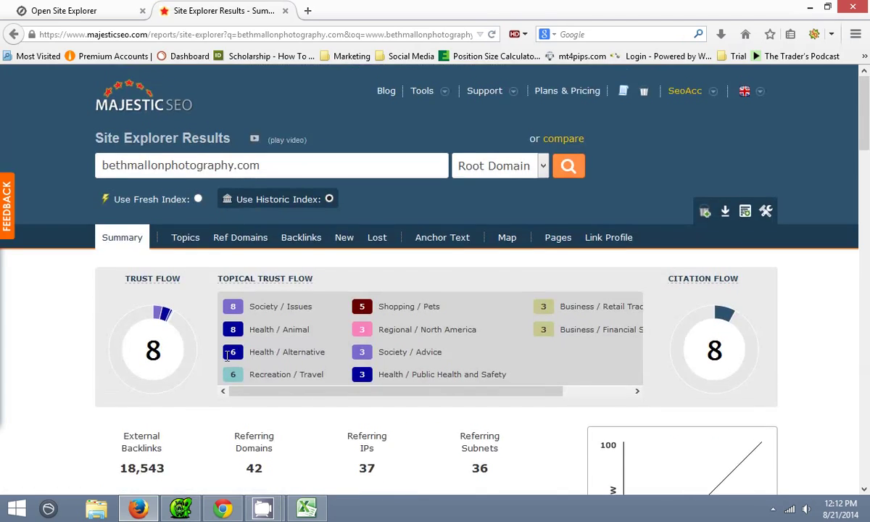
scroll(171, 395, down, 1)
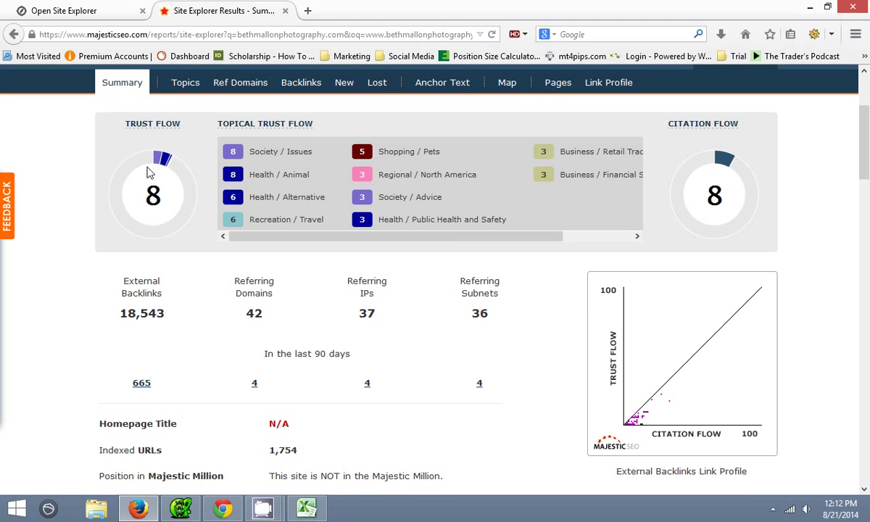
scroll(500, 274, down, 8)
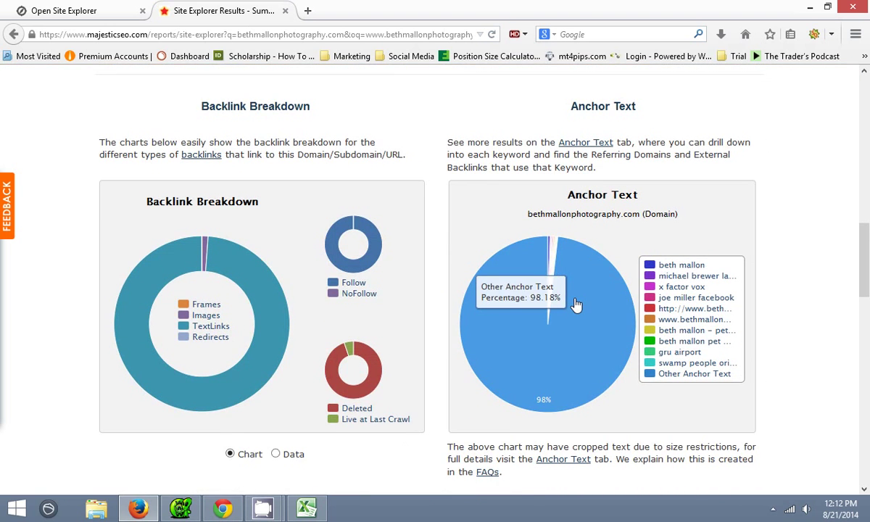
Open the root domain's full anchor text report and examine the listed phrases for terms unrelated to pet photography
click(596, 351)
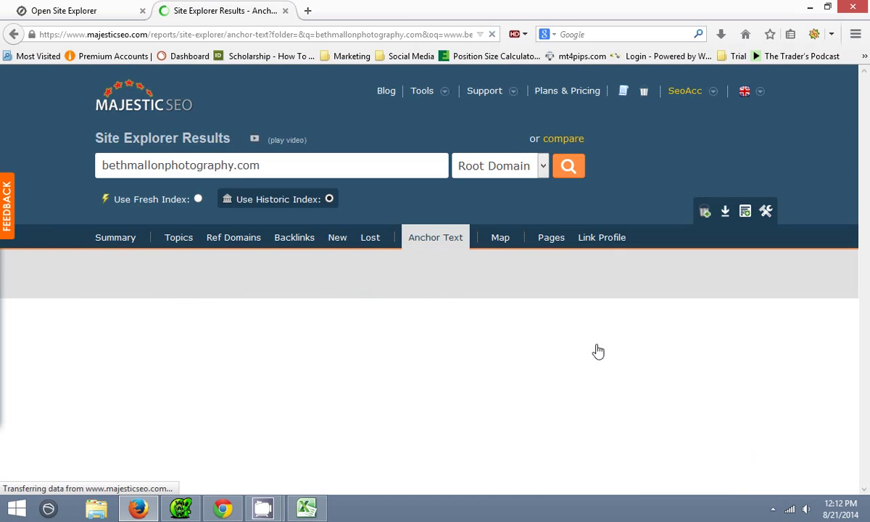
scroll(446, 332, down, 2)
scroll(281, 269, down, 6)
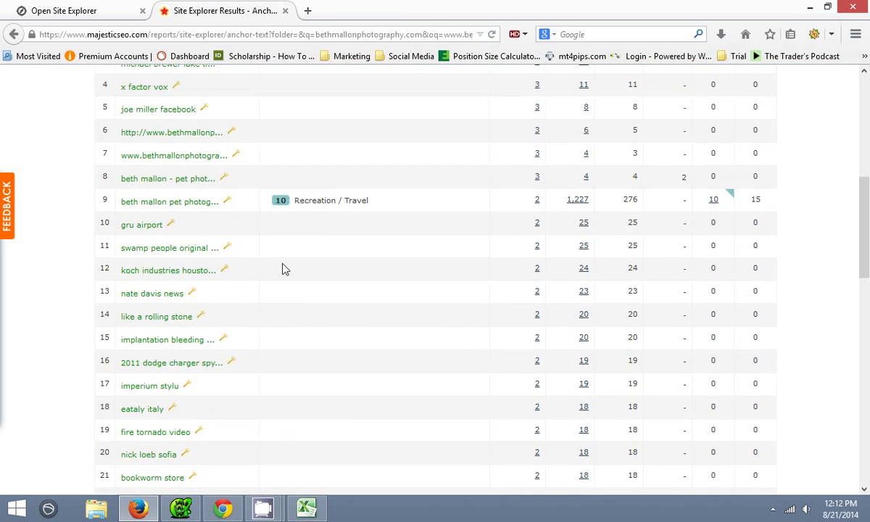
scroll(281, 272, down, 1)
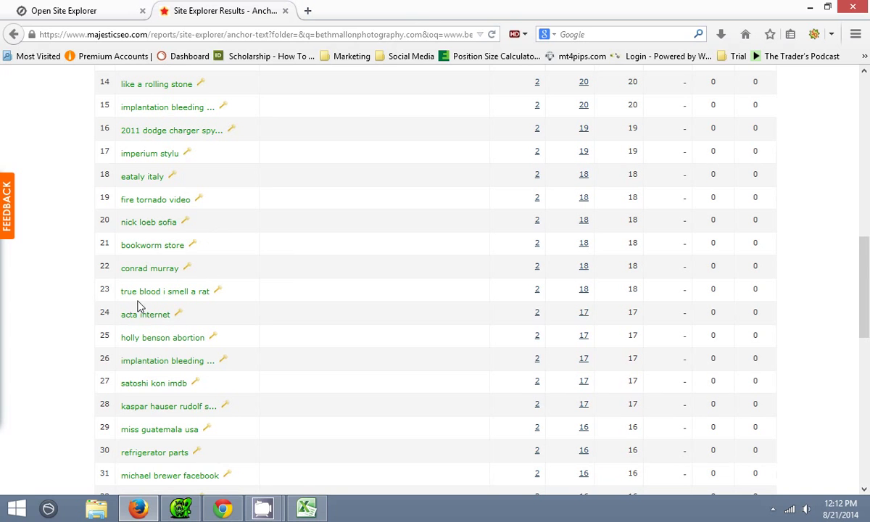
scroll(135, 290, down, 5)
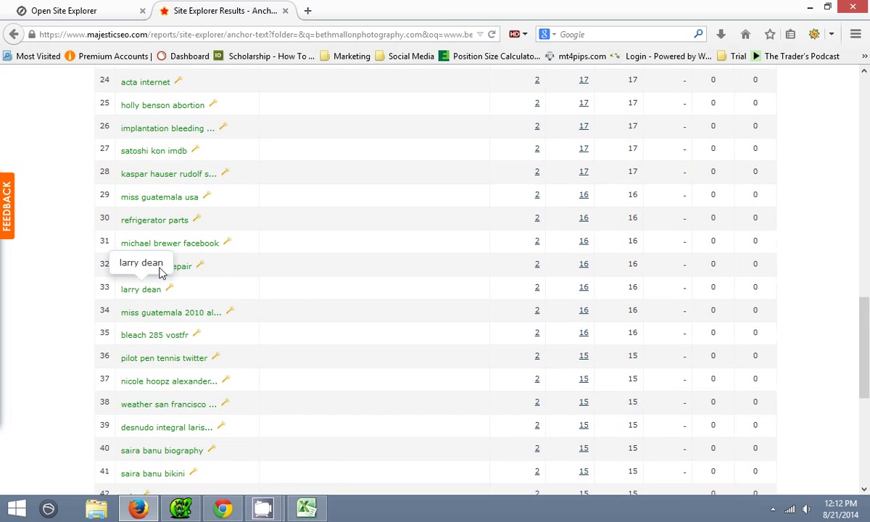
scroll(186, 233, down, 2)
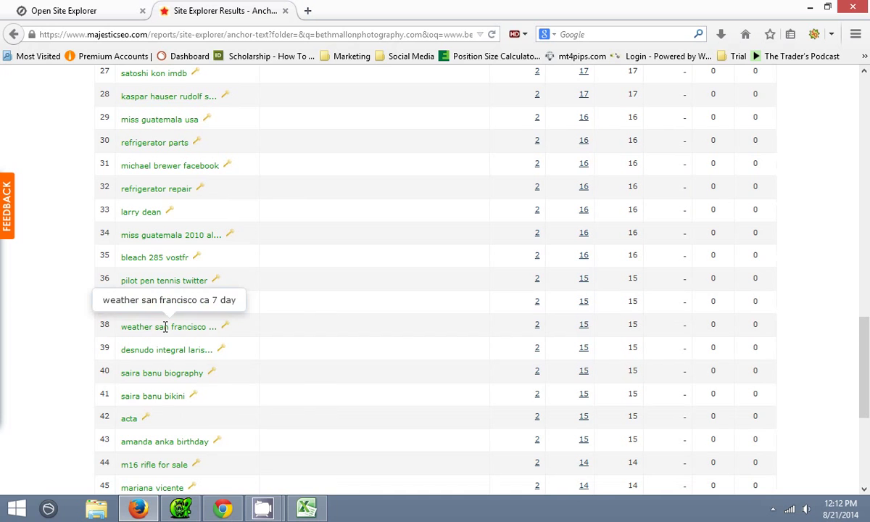
scroll(165, 330, down, 3)
scroll(151, 311, down, 2)
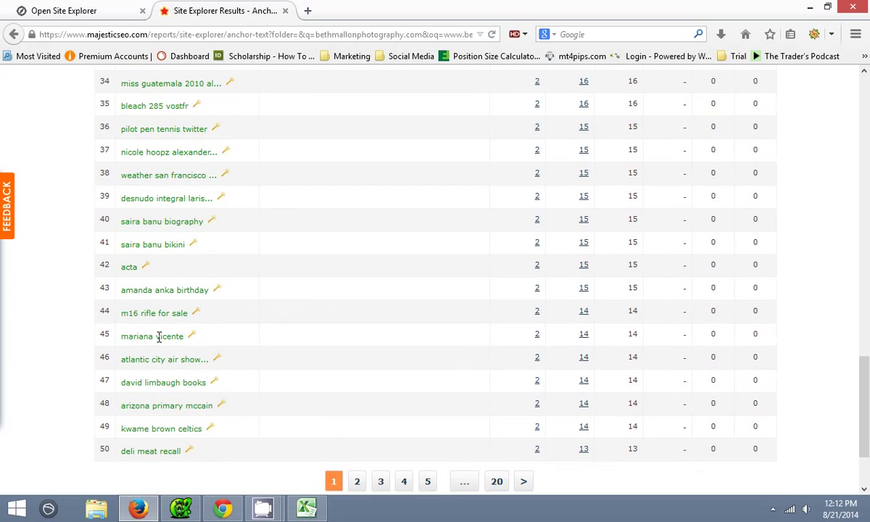
scroll(258, 346, up, 10)
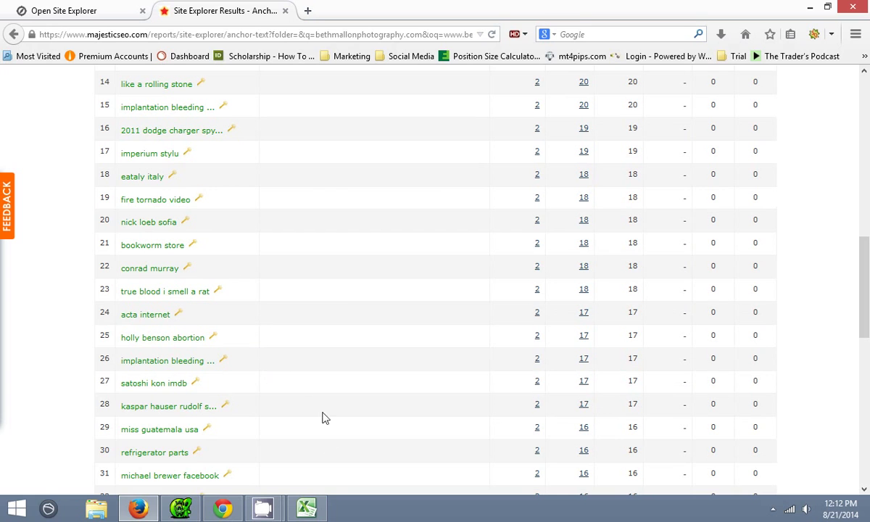
Go back to the domain's Wayback Machine calendar to check its 2012 captures, and return to the Dynadot bulk search results
click(222, 508)
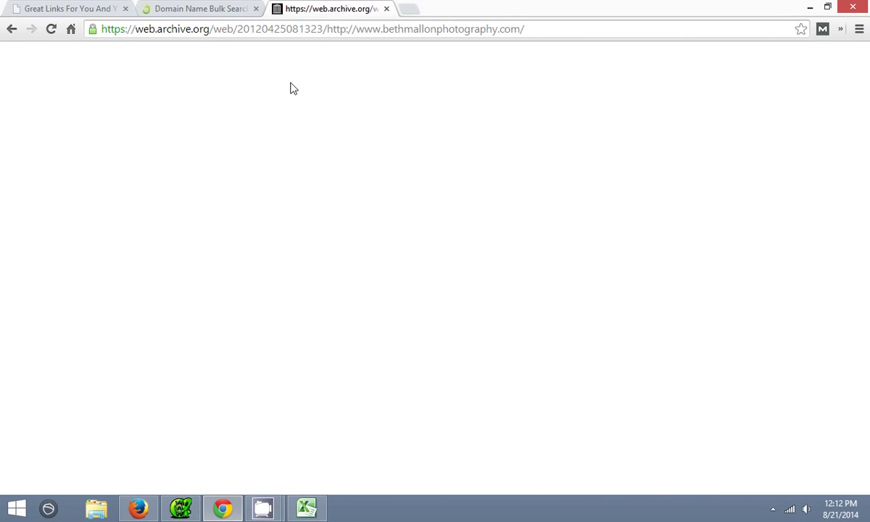
key(alt+Left)
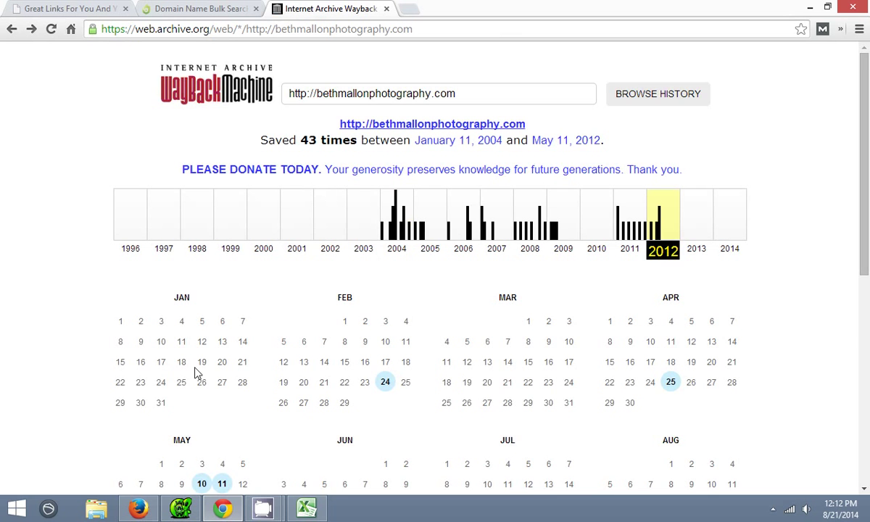
mouse_move(222, 483)
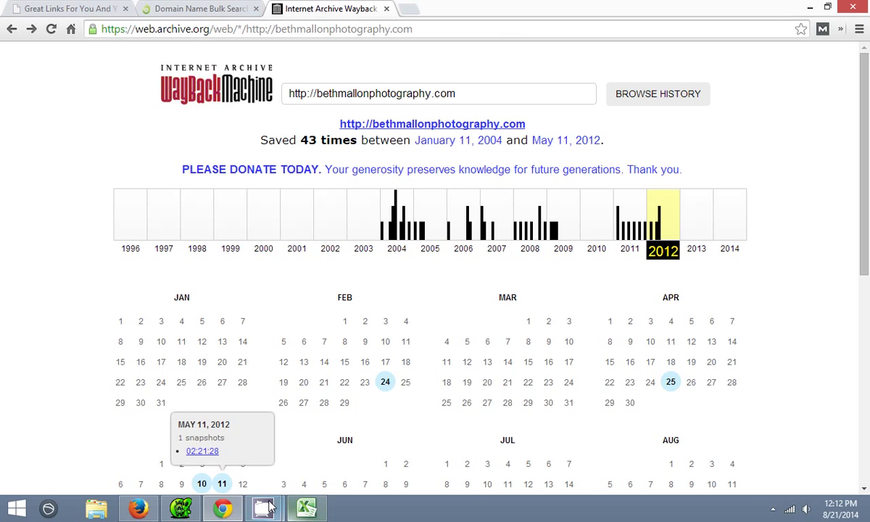
click(228, 6)
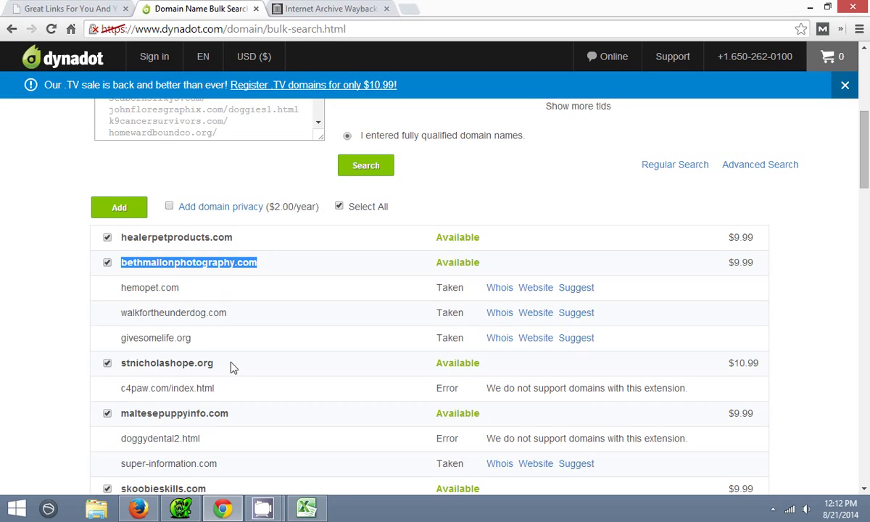
Copy the available domain stnicholashope.org from the Dynadot results and look it up in Moz Open Site Explorer
drag(216, 364, 119, 364)
right_click(176, 362)
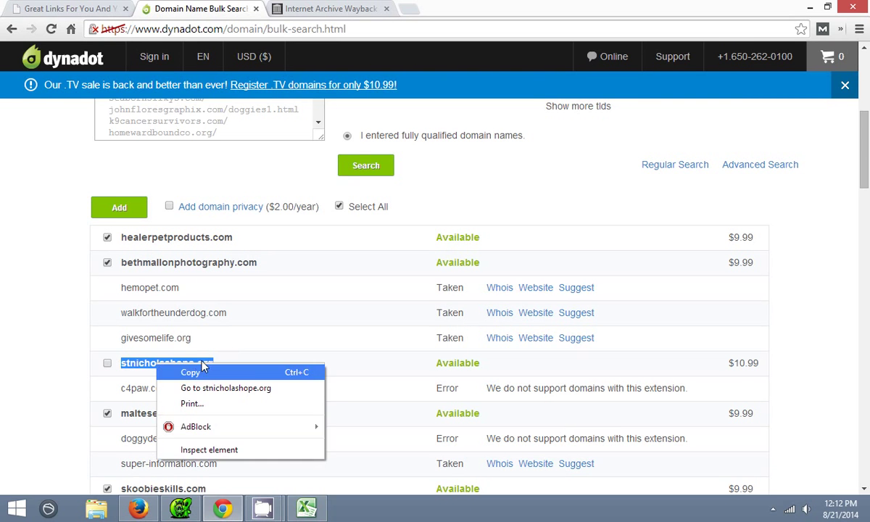
click(195, 372)
click(138, 508)
scroll(253, 317, up, 10)
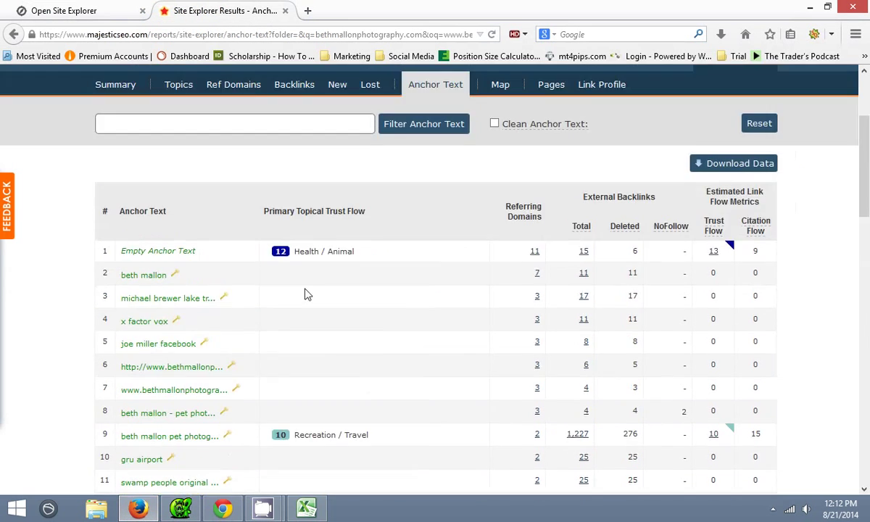
click(111, 7)
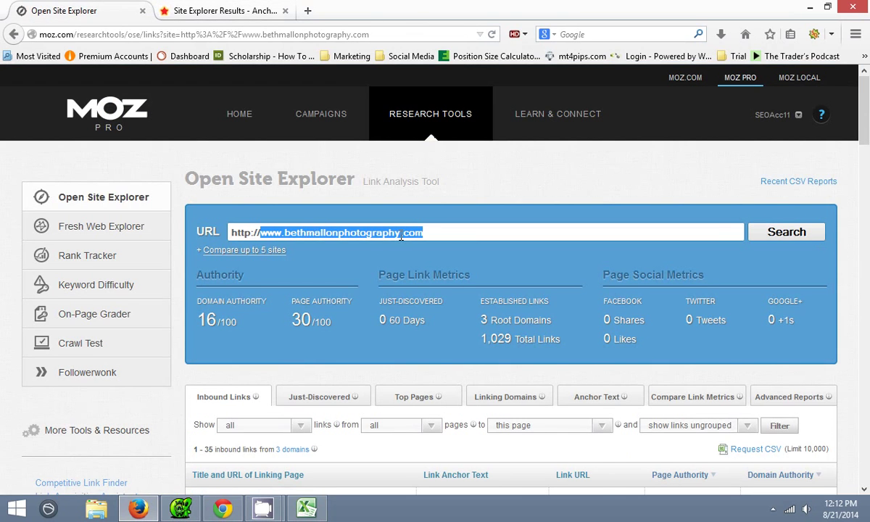
click(435, 232)
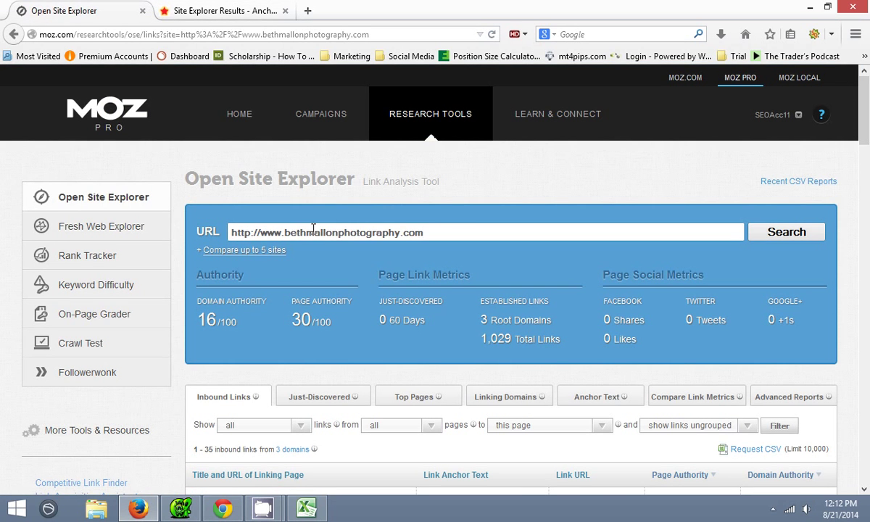
drag(290, 233, 452, 235)
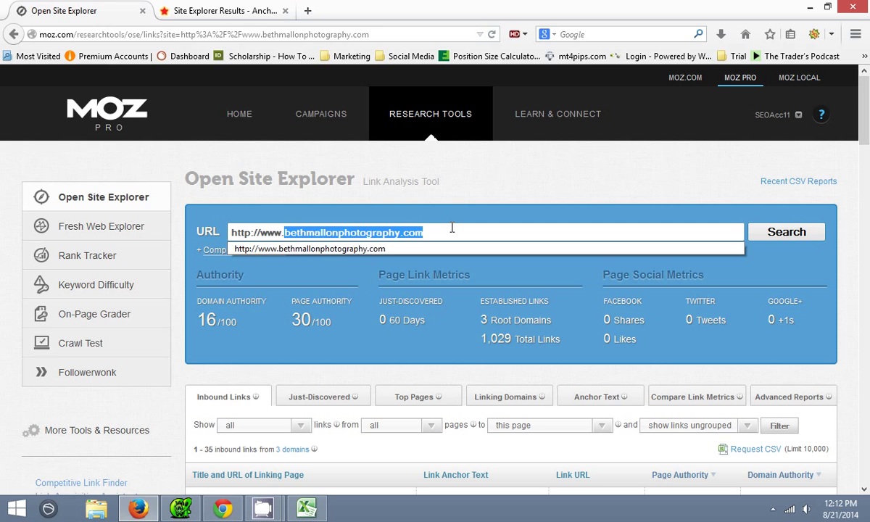
key(ctrl+v)
key(Return)
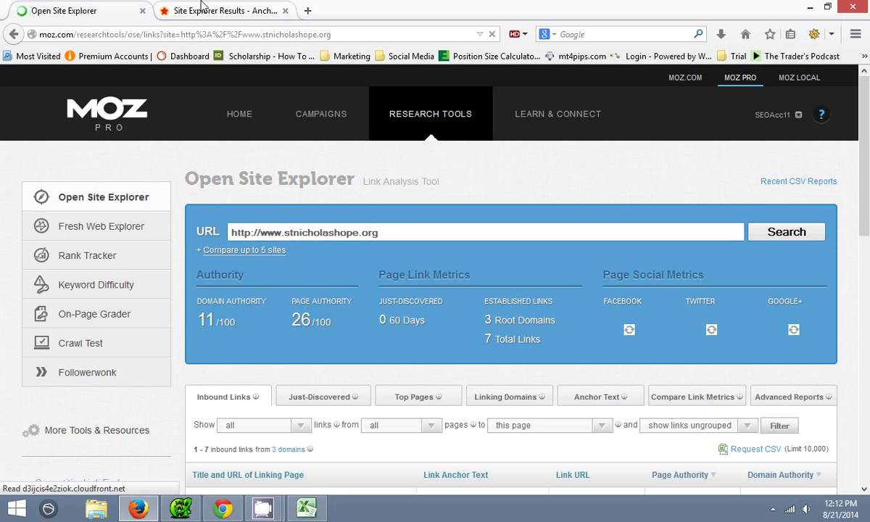
Review the inbound links, their anchor text and linking pages for the domain in the Moz report
scroll(261, 280, down, 4)
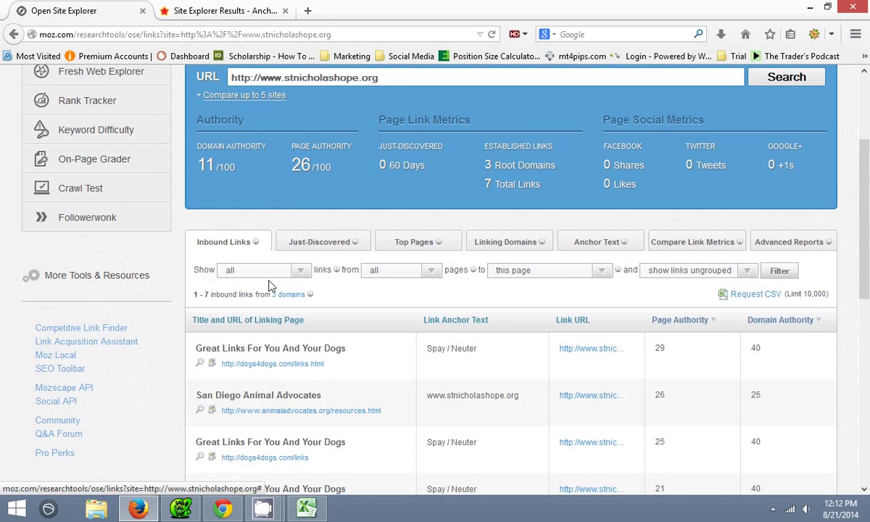
scroll(257, 262, down, 4)
scroll(305, 268, up, 8)
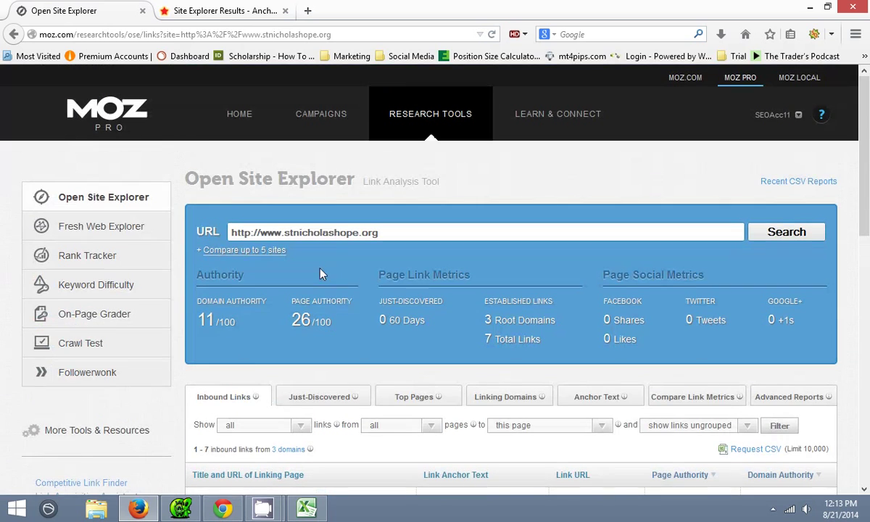
drag(400, 230, 264, 235)
right_click(251, 221)
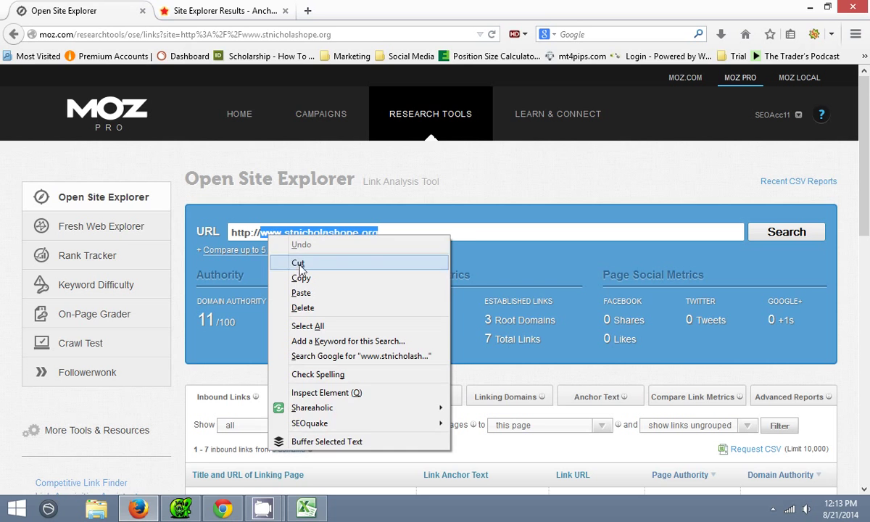
click(282, 262)
click(217, 9)
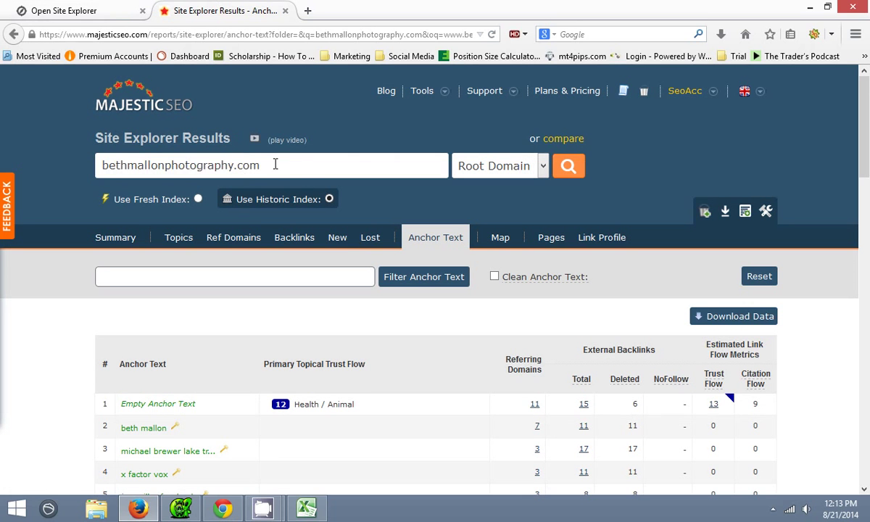
drag(275, 165, 72, 168)
key(ctrl+v)
key(Return)
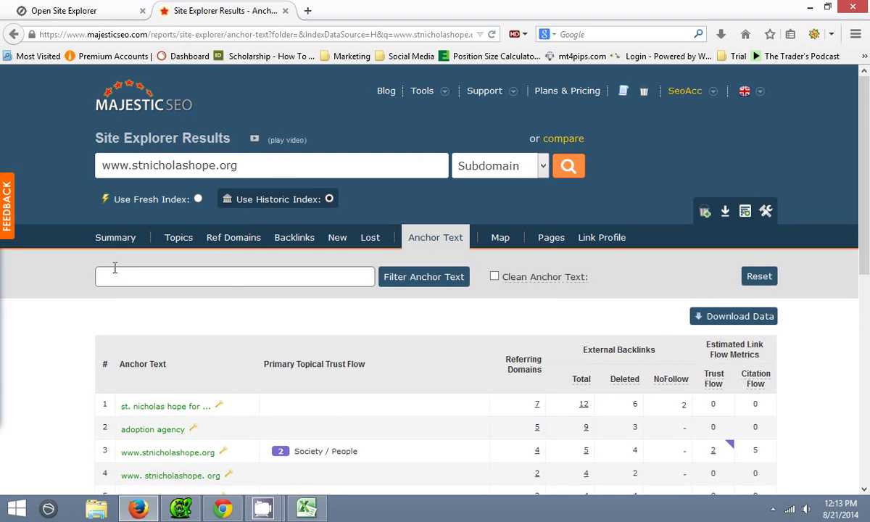
scroll(115, 268, down, 10)
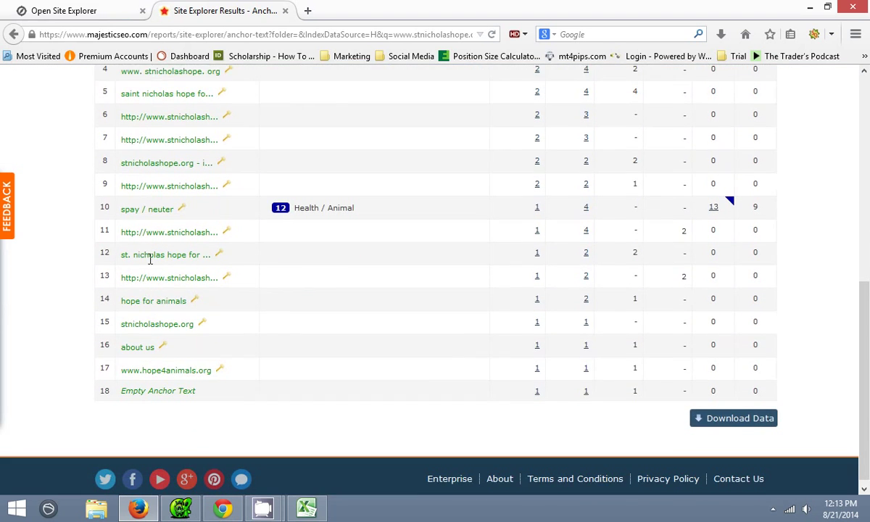
scroll(150, 259, down, 1)
scroll(150, 337, up, 10)
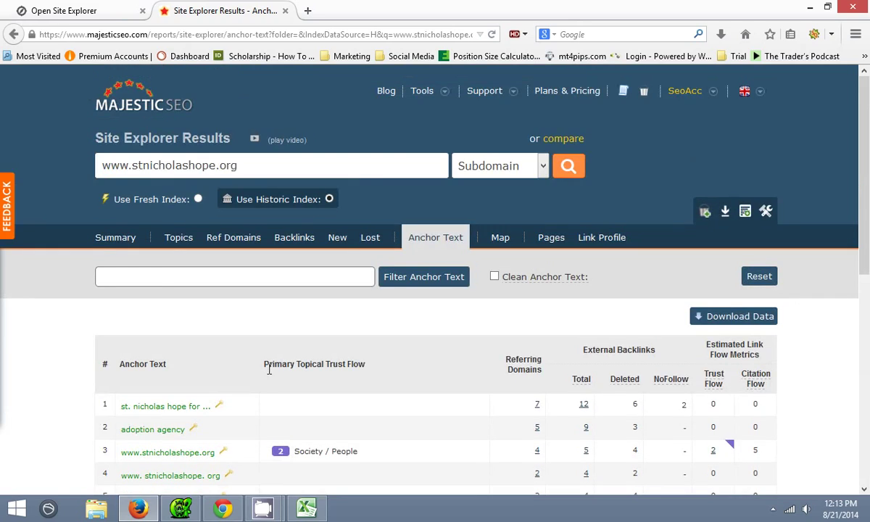
Open the domain's Majestic SEO summary and examine its flow metrics, backlink counts, backlink breakdown and anchor text chart
click(125, 243)
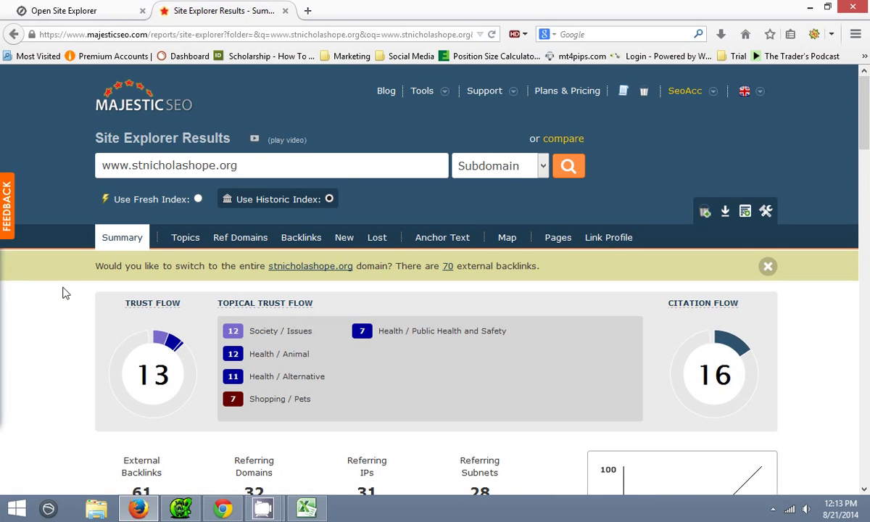
scroll(157, 251, down, 4)
scroll(211, 292, down, 15)
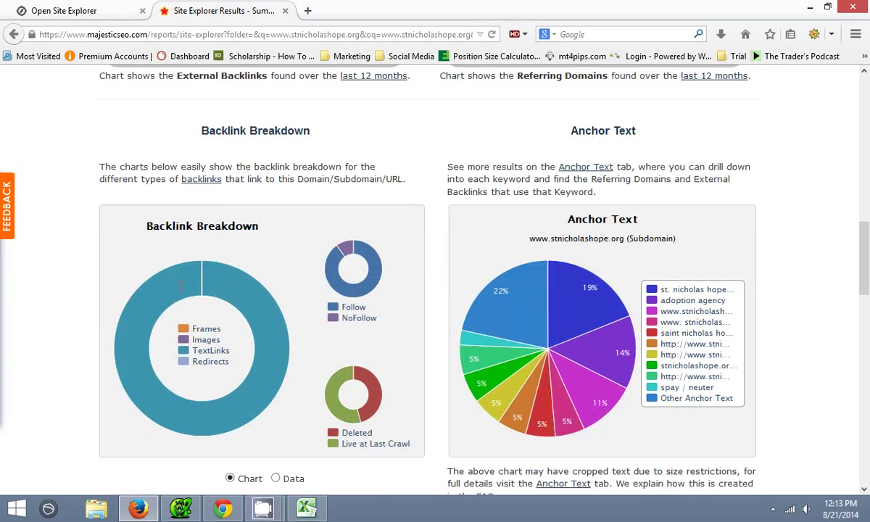
scroll(578, 301, up, 2)
mouse_move(578, 301)
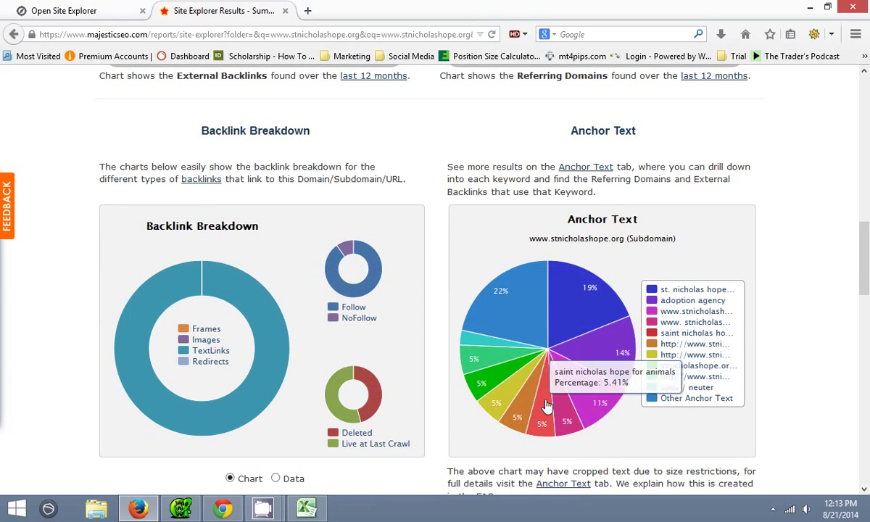
scroll(275, 292, up, 10)
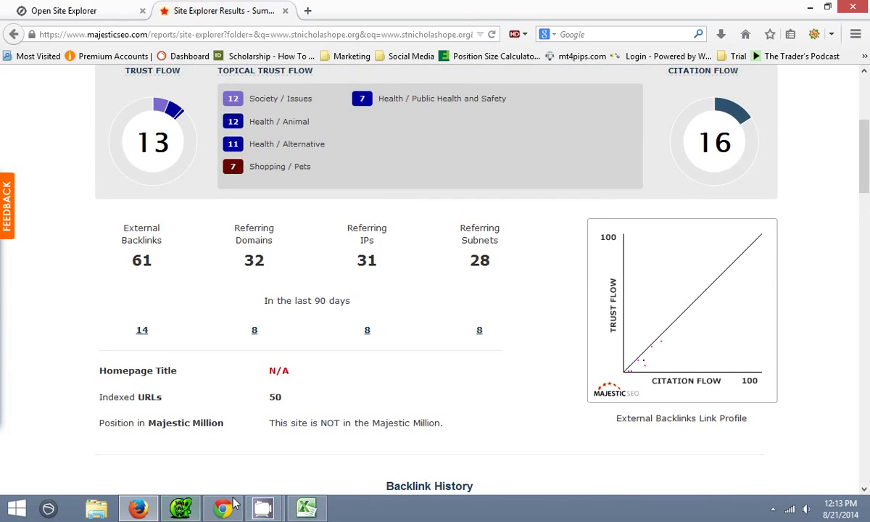
click(223, 508)
click(330, 9)
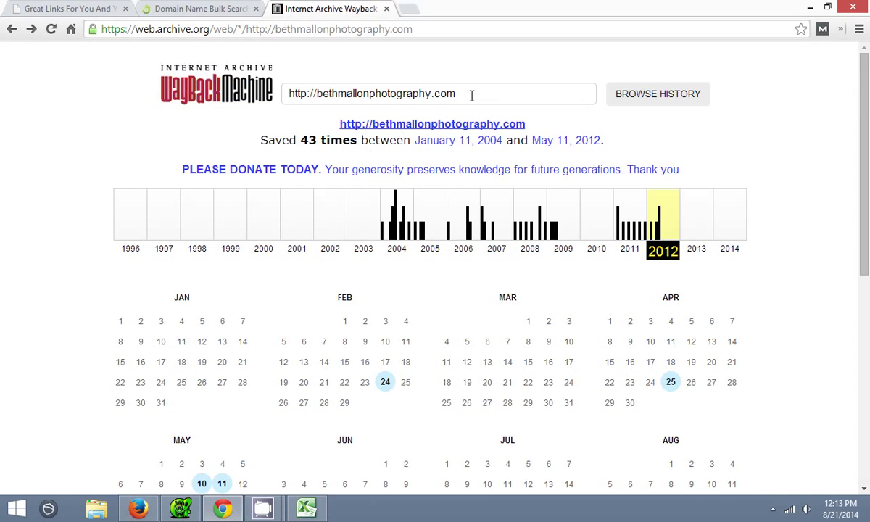
drag(471, 96, 319, 94)
key(ctrl+v)
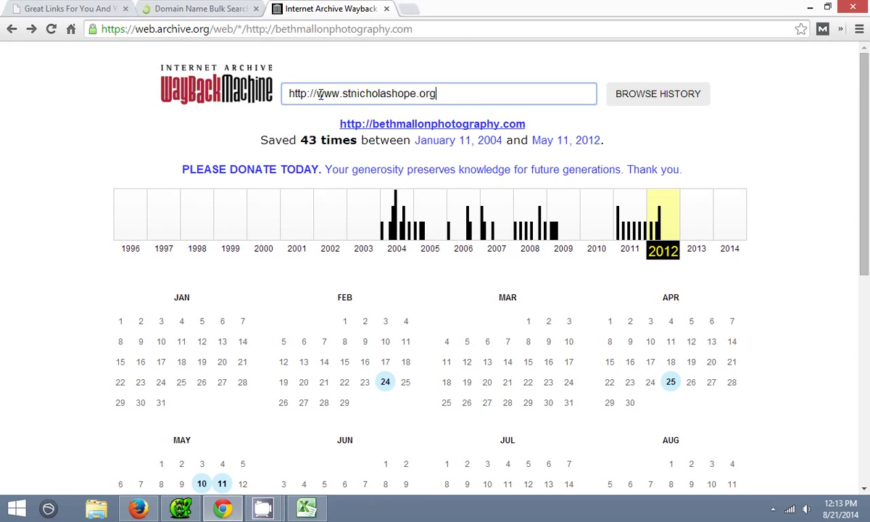
key(Return)
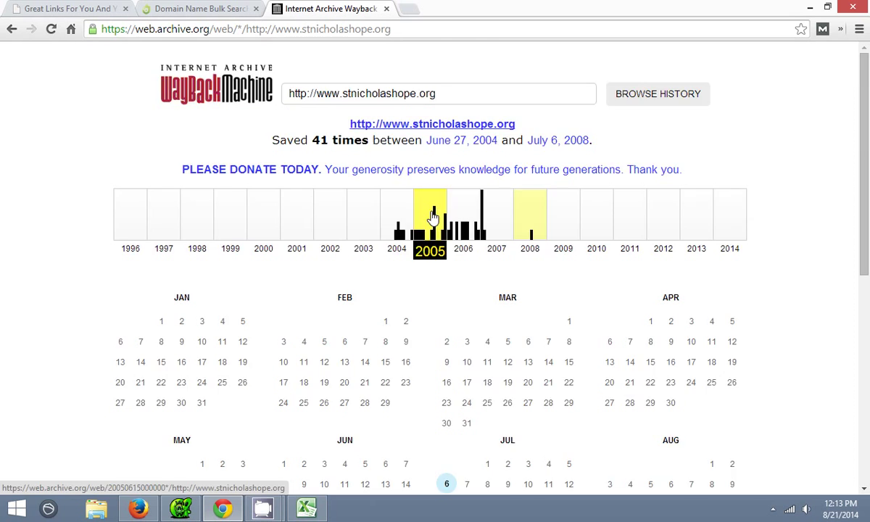
View the July 6, 2008 capture of the domain and return to the calendar
scroll(435, 254, down, 3)
click(447, 280)
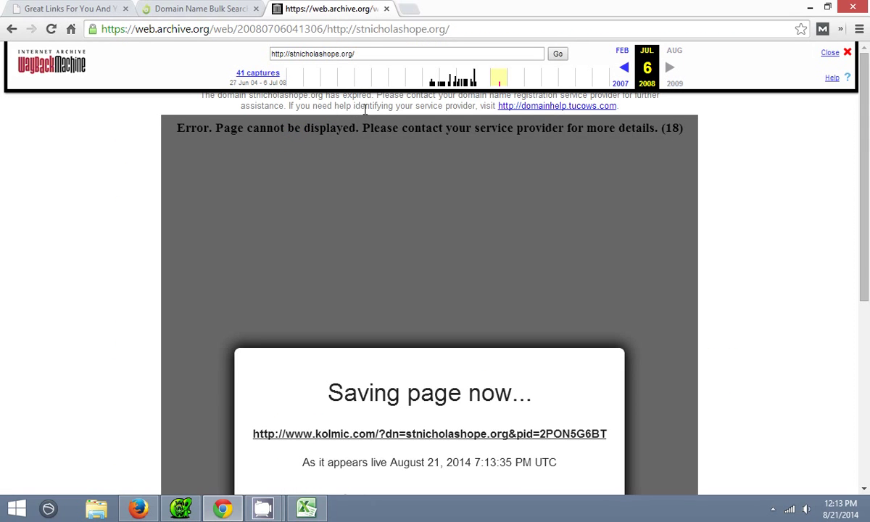
key(alt+Left)
scroll(527, 229, up, 3)
Show the 2006 captures, view the July 16, 2006 snapshot of the site, and return to the calendar
click(464, 225)
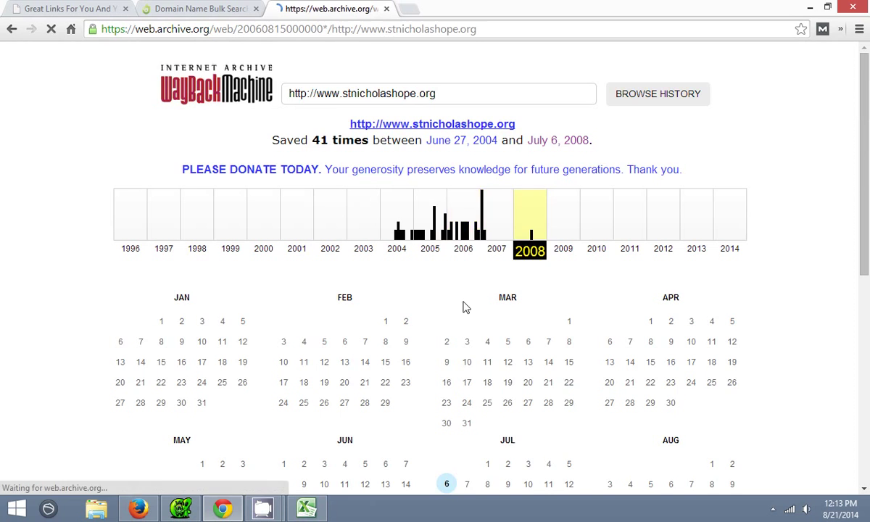
scroll(462, 305, down, 1)
scroll(424, 297, down, 3)
mouse_move(447, 250)
click(423, 220)
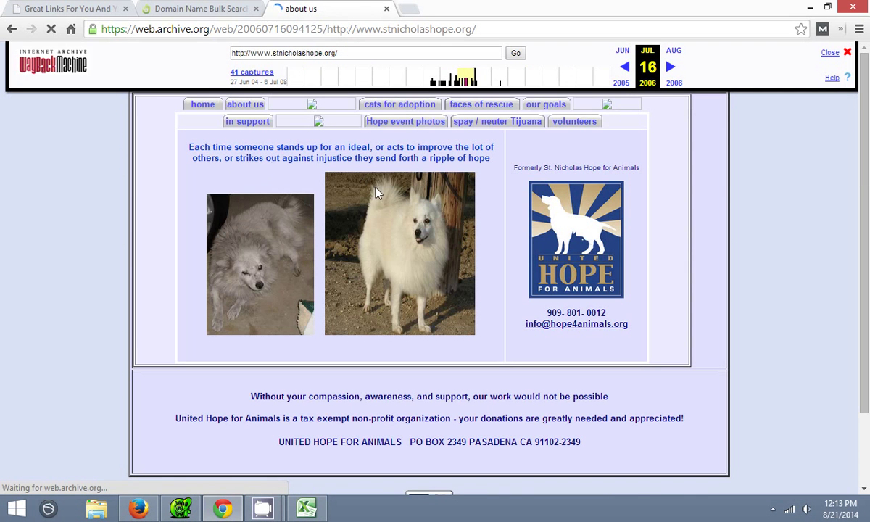
scroll(341, 239, down, 2)
scroll(332, 237, up, 2)
key(alt+Left)
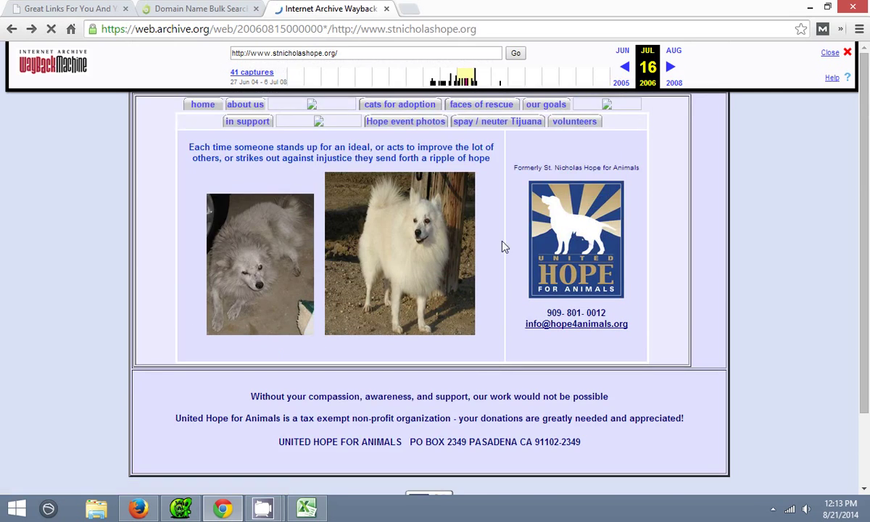
Show the 2005 captures, view the July 6, 2005 snapshot of the site, and return to the calendar
click(421, 156)
scroll(401, 219, down, 3)
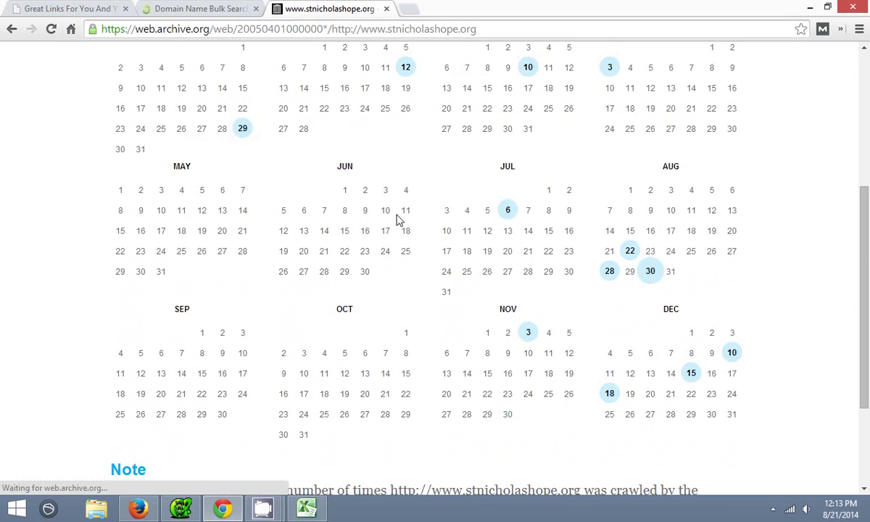
click(481, 189)
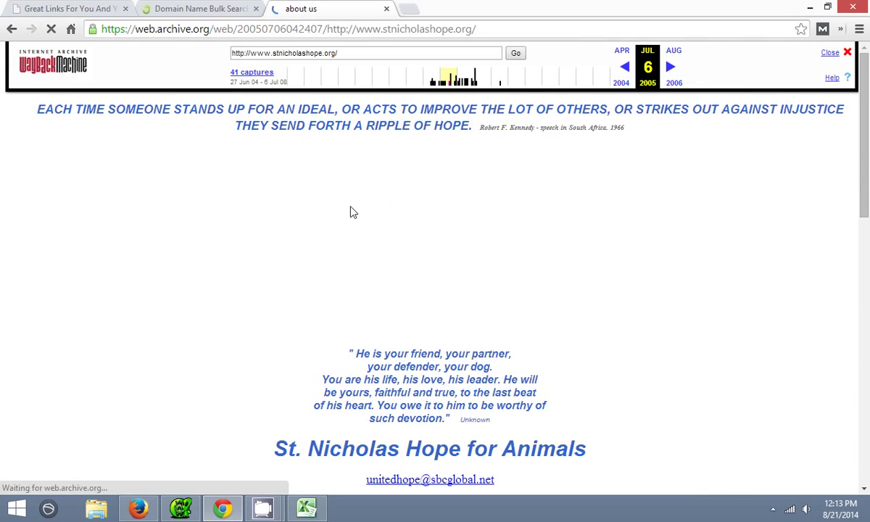
scroll(352, 217, down, 5)
scroll(348, 239, down, 3)
key(alt+Left)
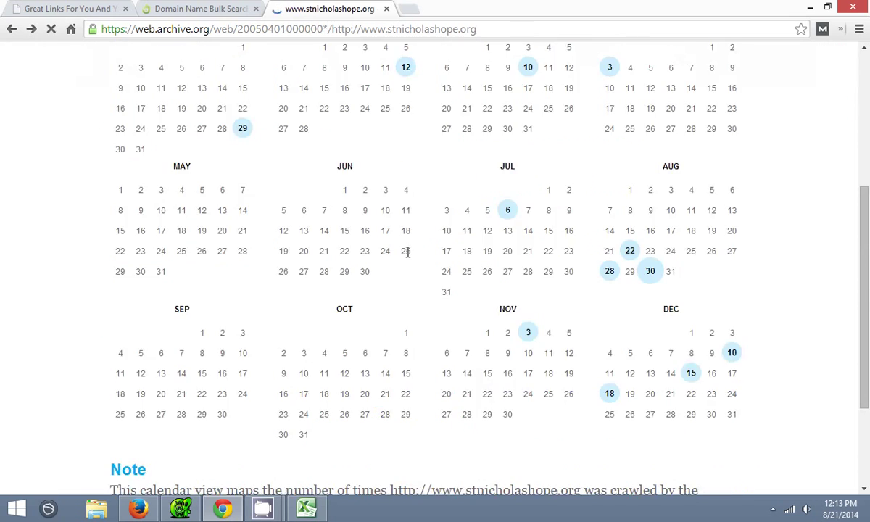
Show the domain's 2004 captures and check a July 2004 snapshot of the site
scroll(406, 251, up, 5)
click(397, 221)
scroll(406, 283, down, 5)
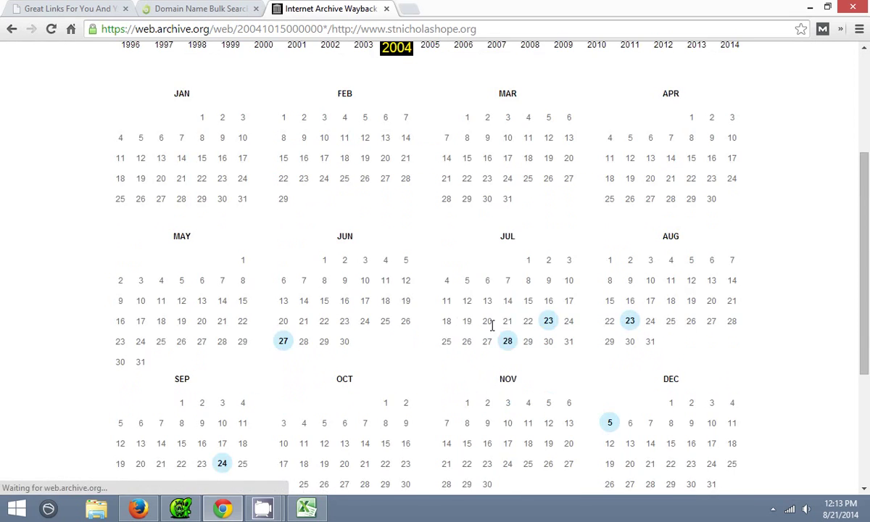
click(487, 308)
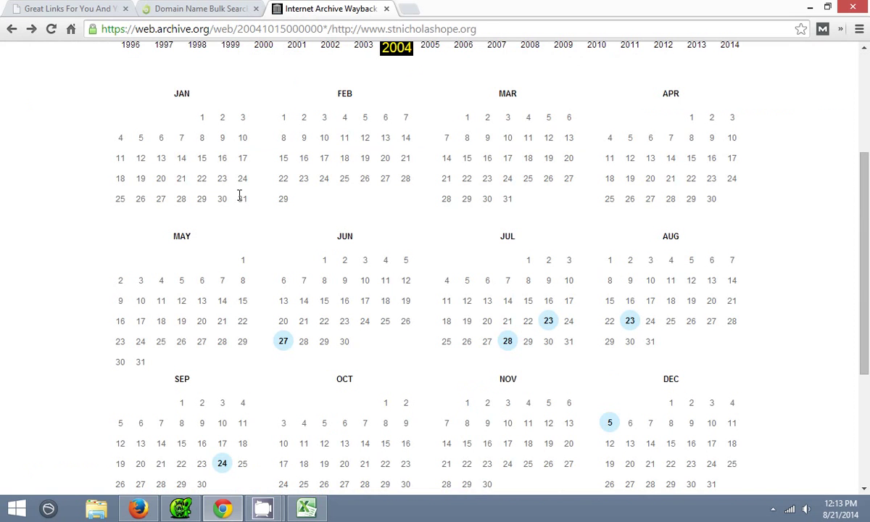
click(142, 510)
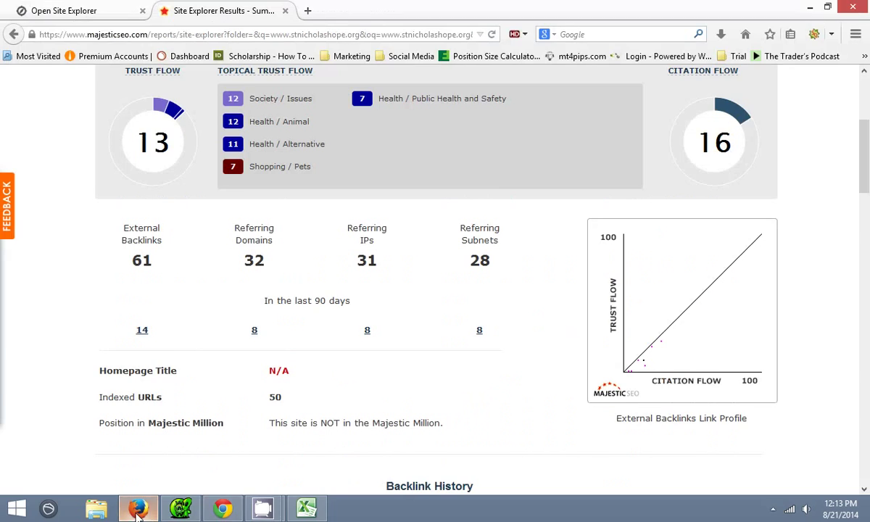
click(80, 16)
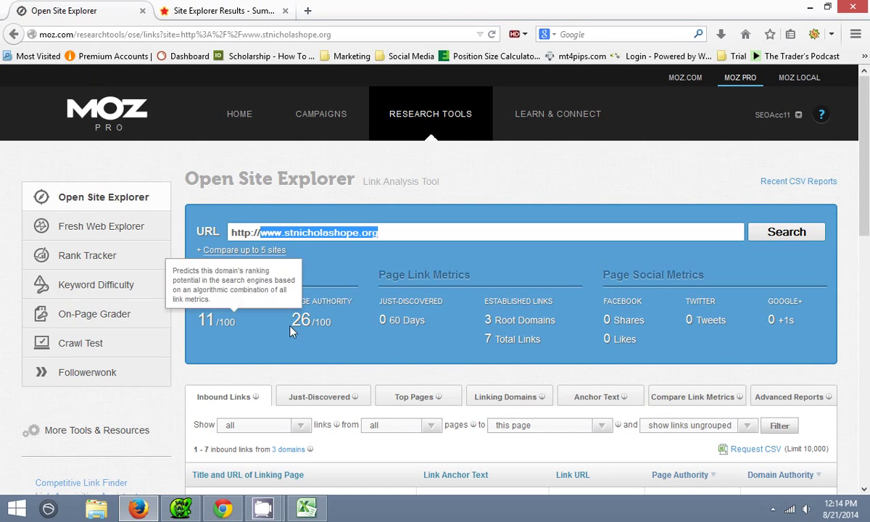
click(306, 508)
click(98, 203)
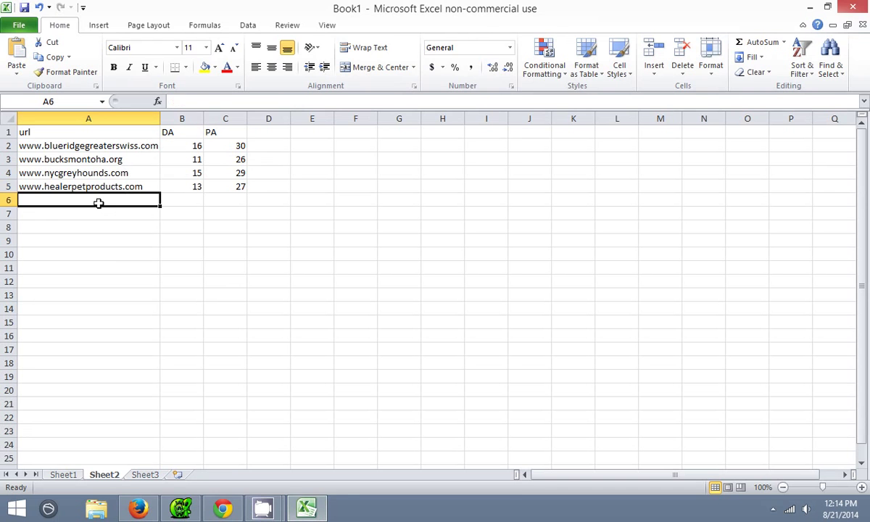
text(www.stnicholashope.org)
key(Tab)
text(1)
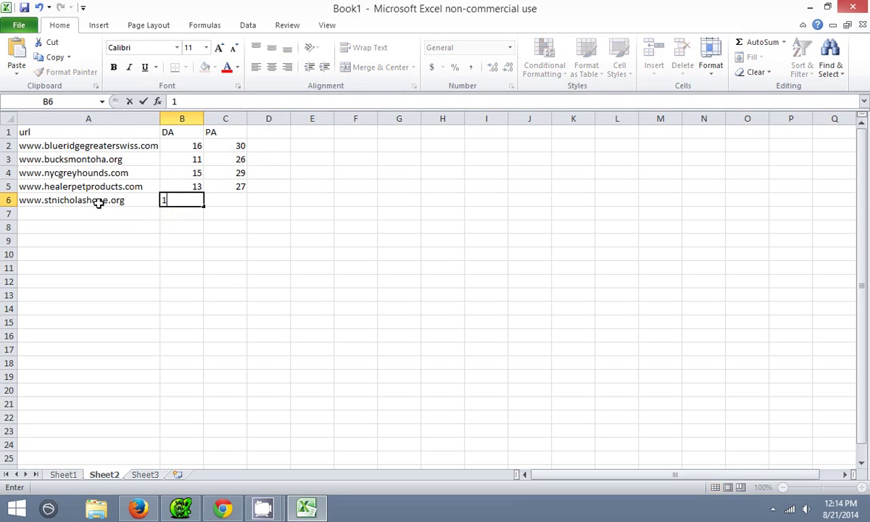
key(Tab)
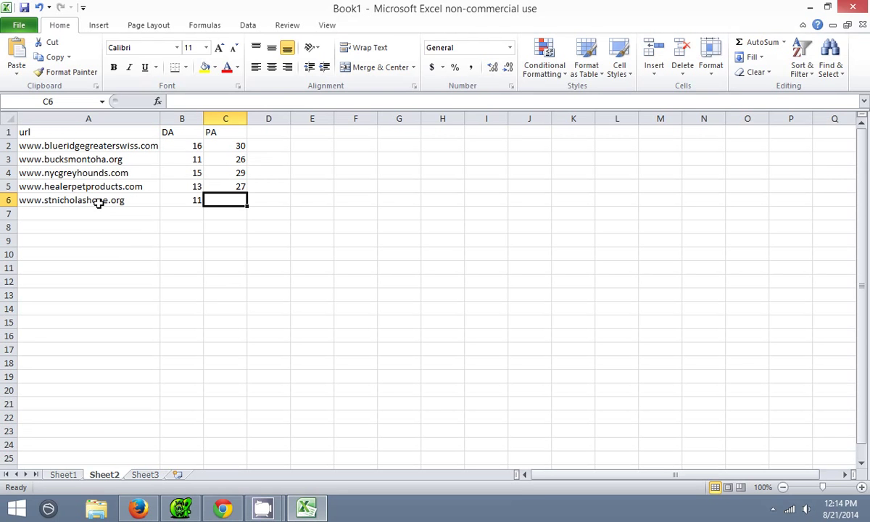
text(1)
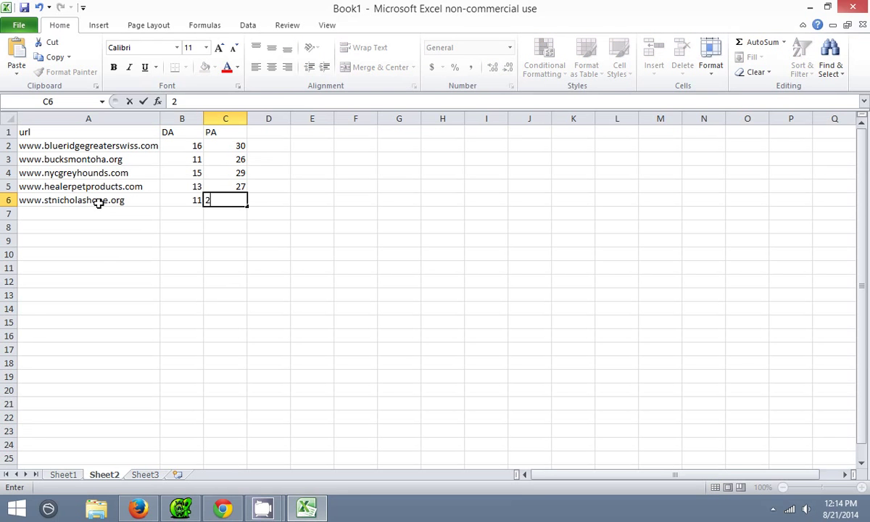
text(6)
click(88, 215)
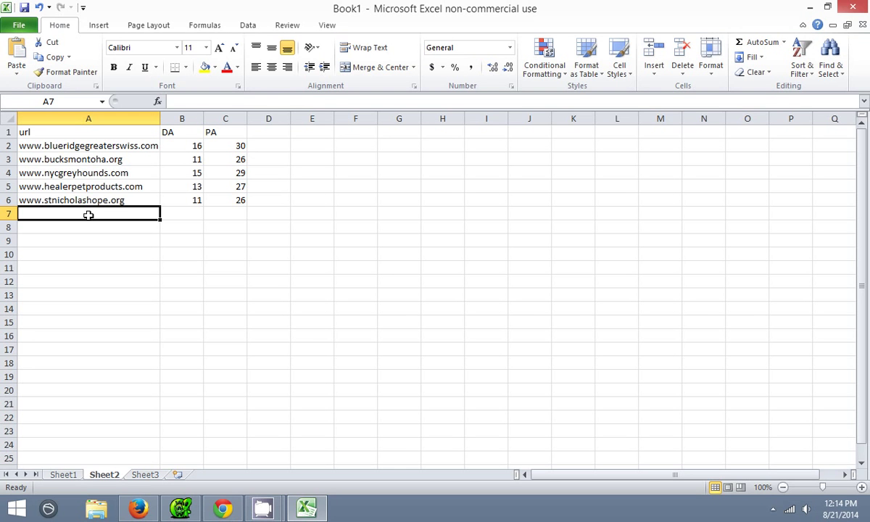
Review the five recorded domains and their DA and PA values in the sheet
drag(180, 200, 235, 200)
drag(180, 146, 217, 195)
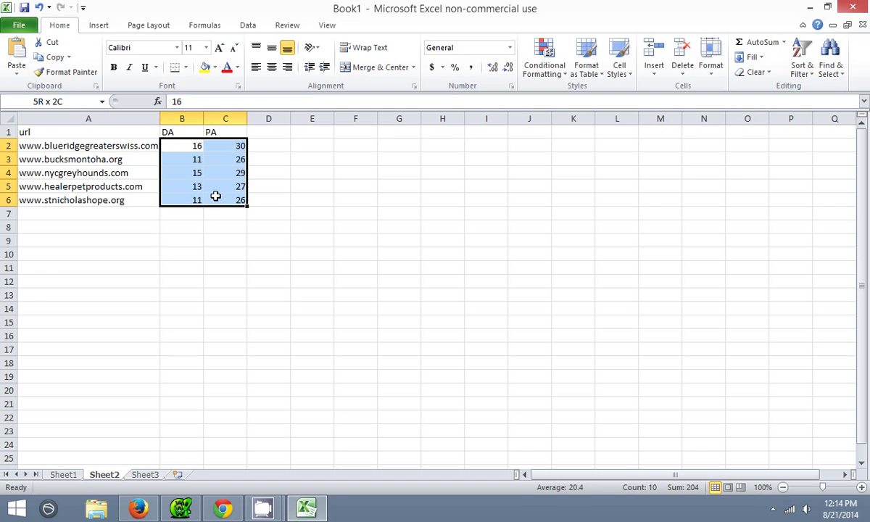
click(275, 188)
drag(99, 145, 74, 199)
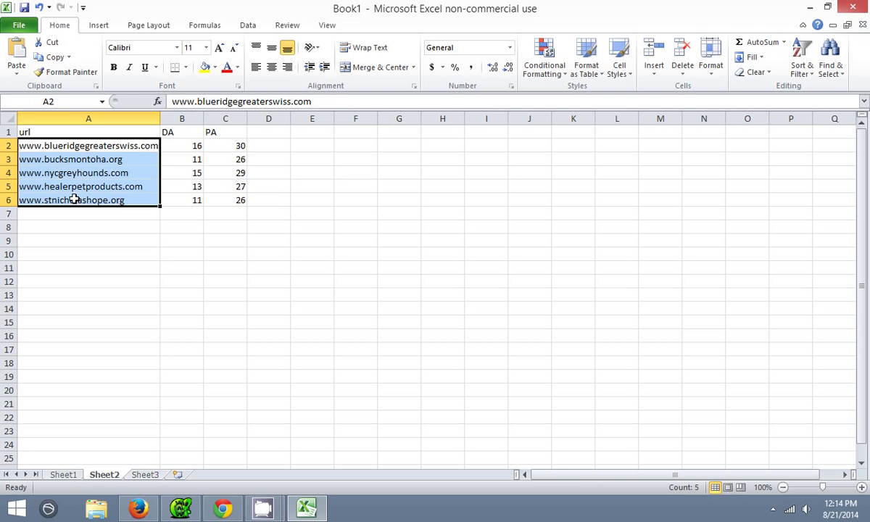
double_click(85, 145)
double_click(92, 185)
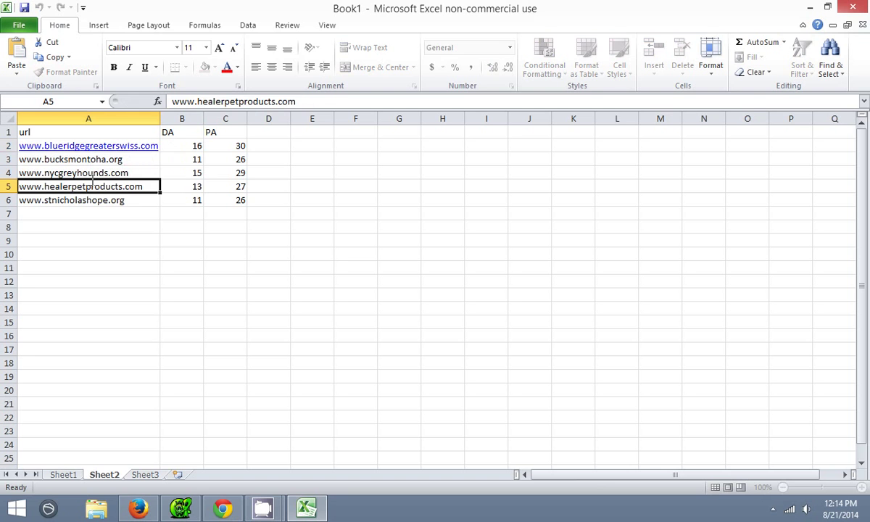
click(95, 212)
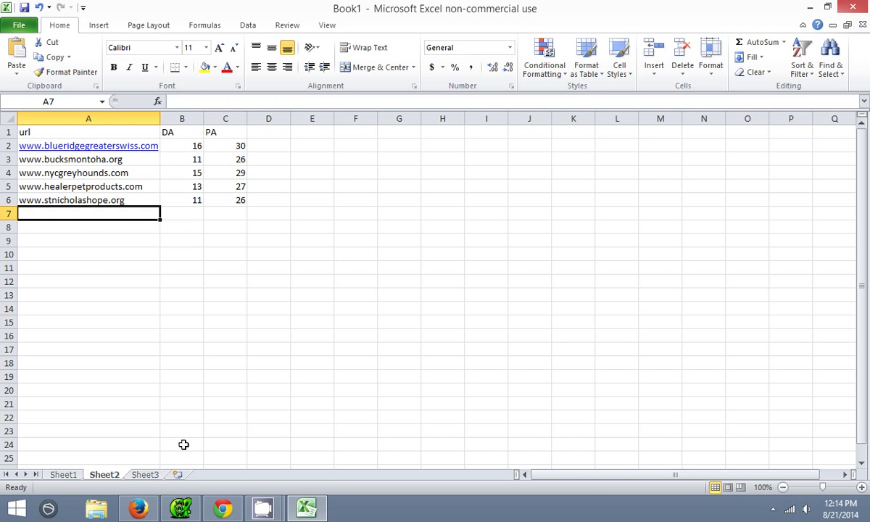
click(222, 508)
click(203, 9)
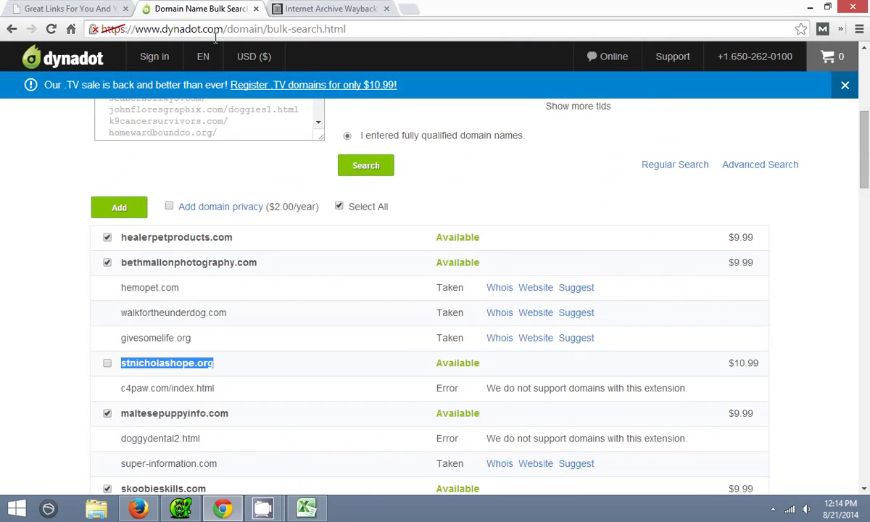
scroll(228, 239, down, 3)
drag(245, 281, 143, 275)
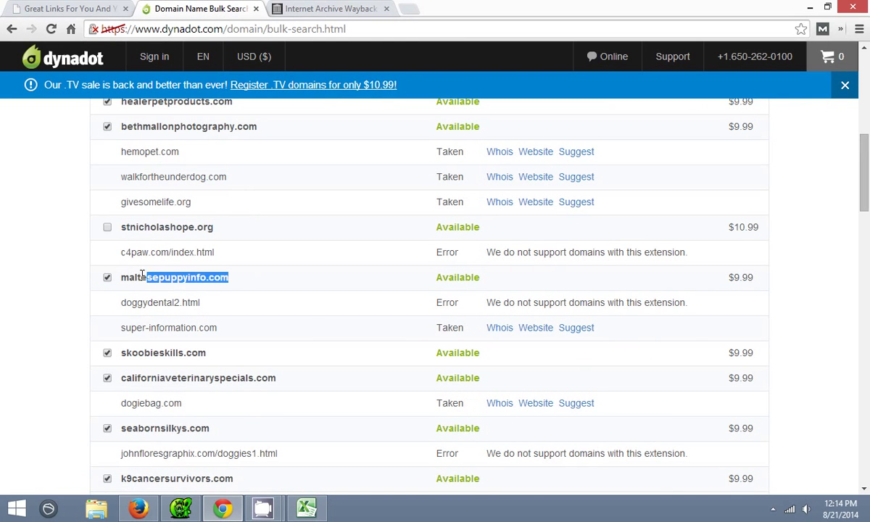
right_click(121, 279)
click(164, 290)
click(136, 510)
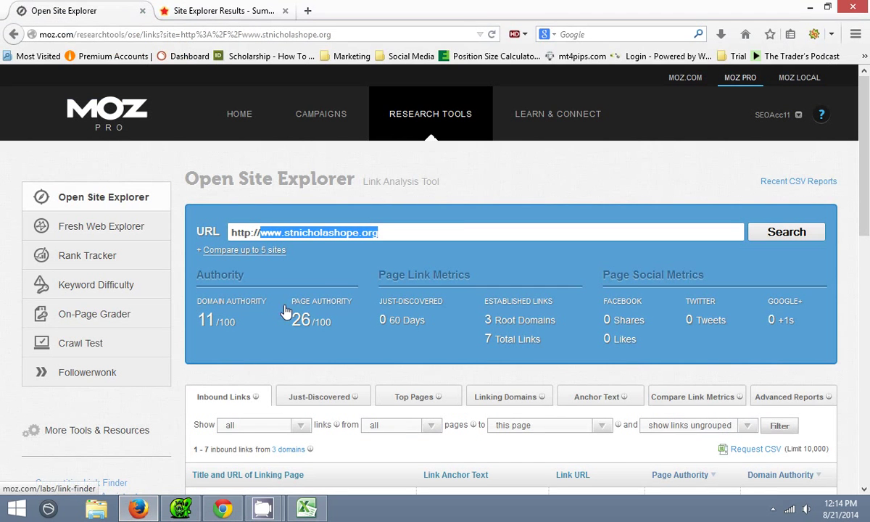
click(387, 230)
drag(260, 232, 484, 237)
text(www.maltesepuppyinfo.com)
key(Return)
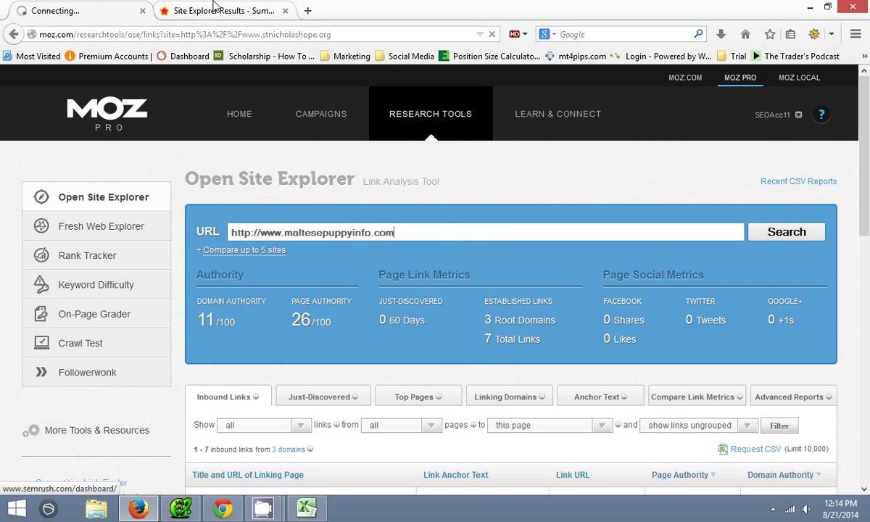
key(ctrl+Tab)
scroll(289, 156, up, 4)
drag(237, 167, 134, 167)
text(maltesepuppyinfo.com)
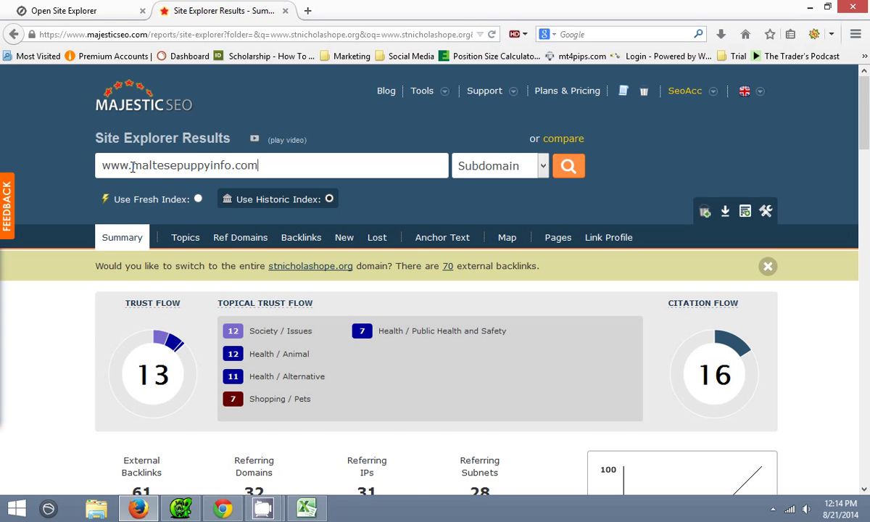
key(Return)
click(80, 8)
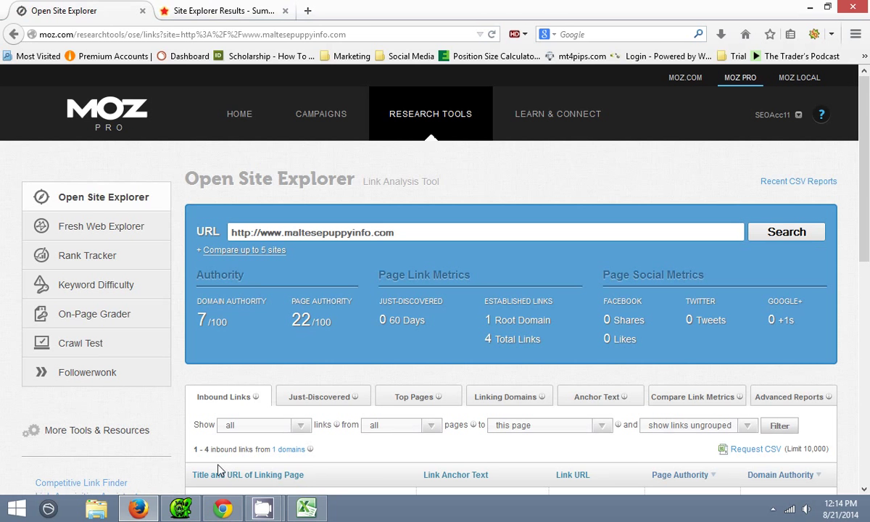
click(309, 509)
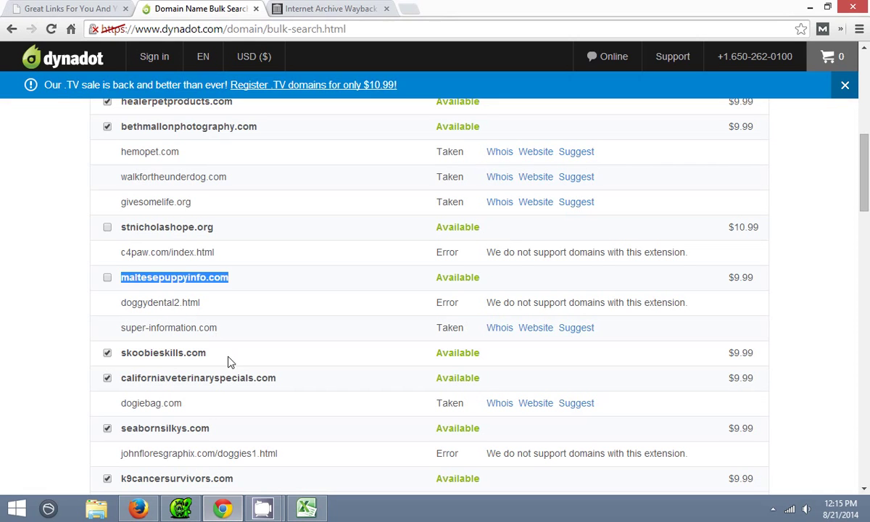
drag(207, 353, 122, 348)
right_click(134, 351)
click(159, 361)
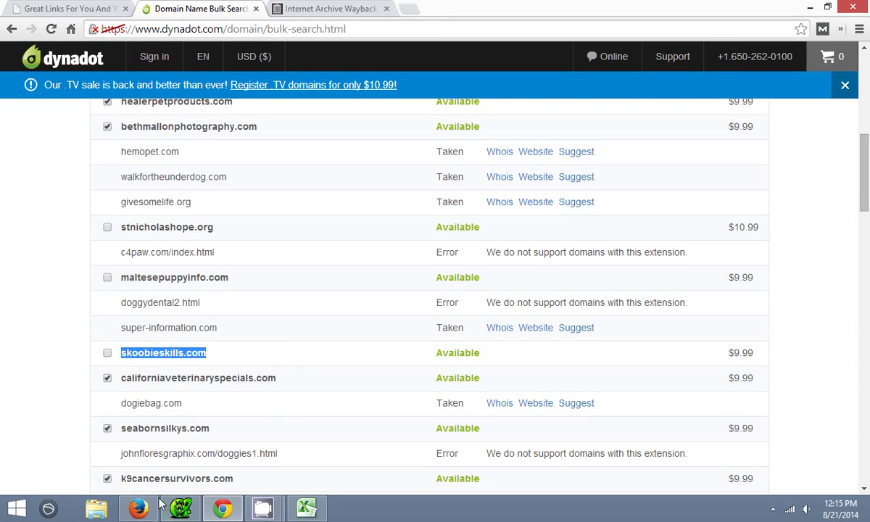
click(138, 509)
drag(393, 232, 291, 232)
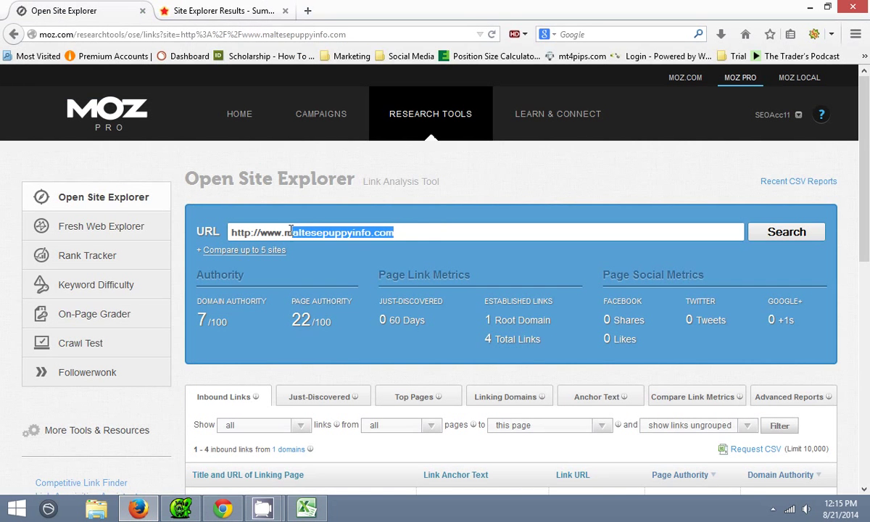
key(ctrl+v)
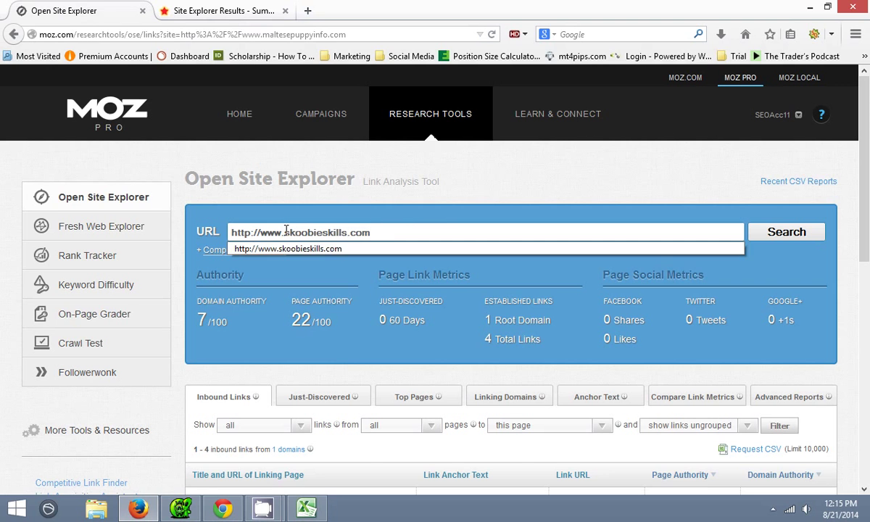
key(Return)
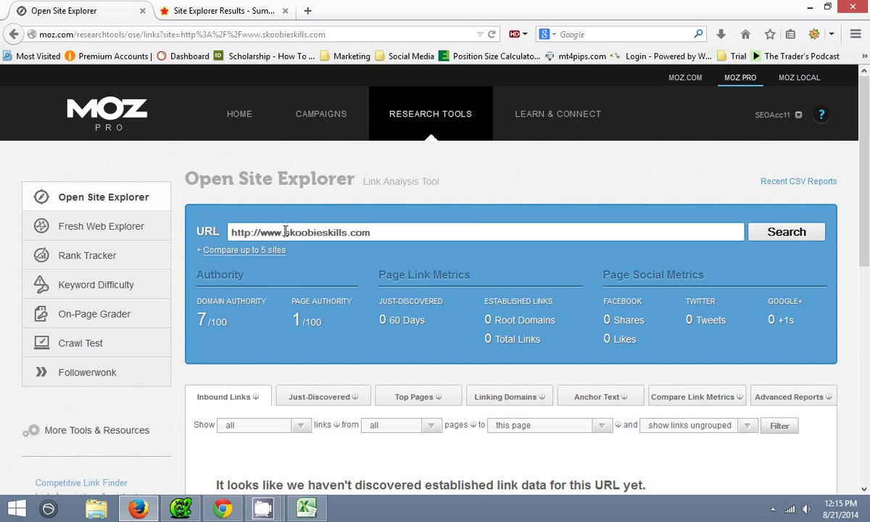
click(285, 232)
key(BackSpace)
key(BackSpace)
key(BackSpace)
key(BackSpace)
key(Return)
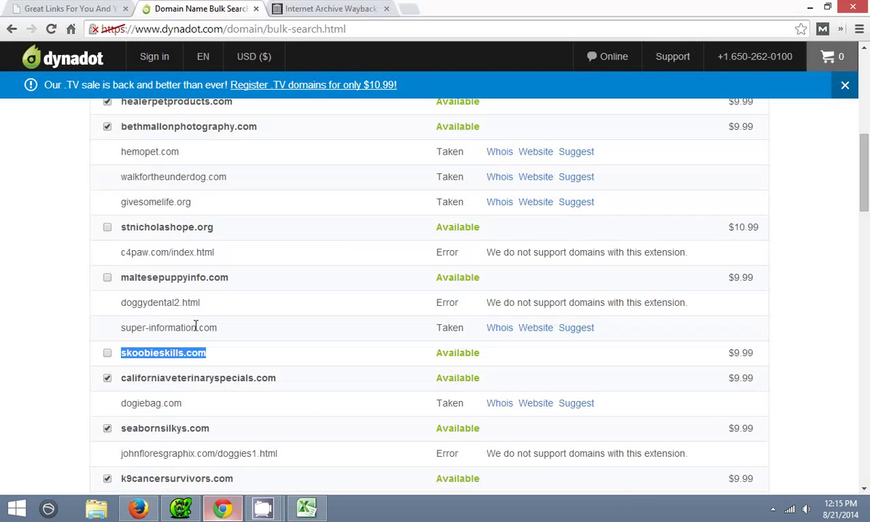
click(222, 508)
drag(277, 378, 121, 378)
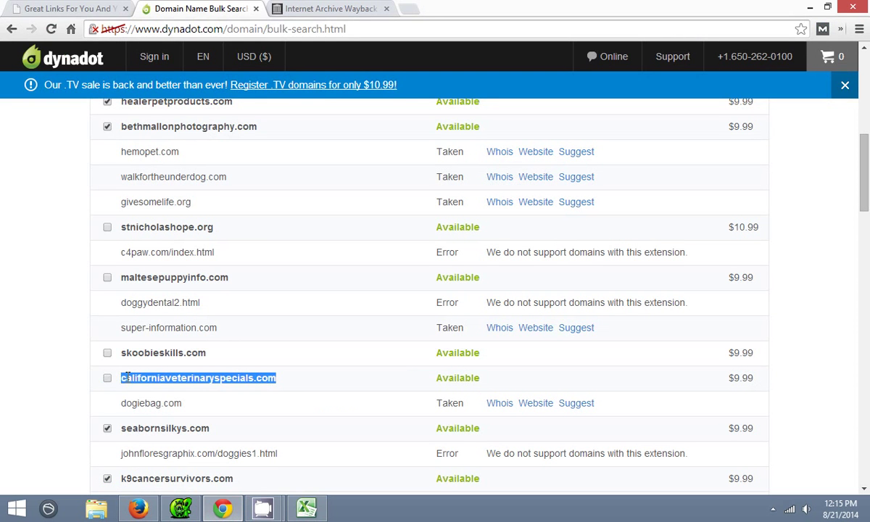
right_click(144, 377)
click(174, 386)
click(138, 508)
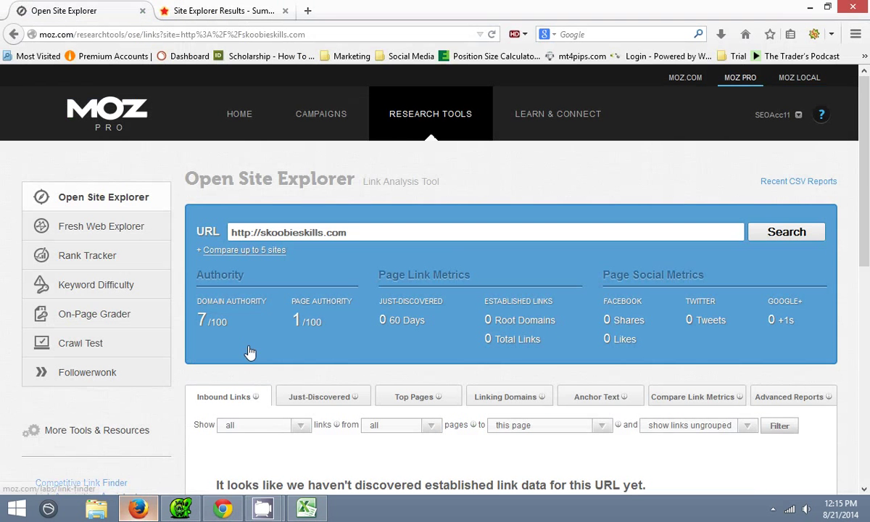
drag(348, 233, 261, 233)
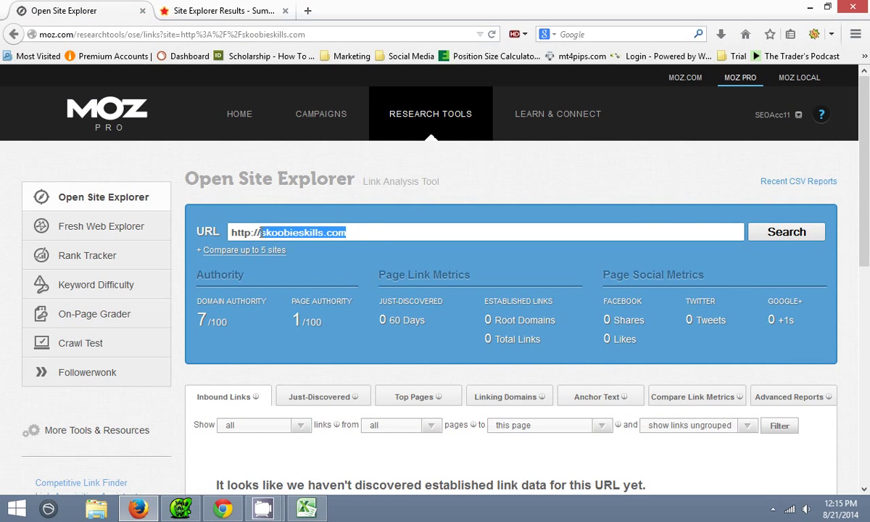
text(www.)
key(ctrl+v)
key(Return)
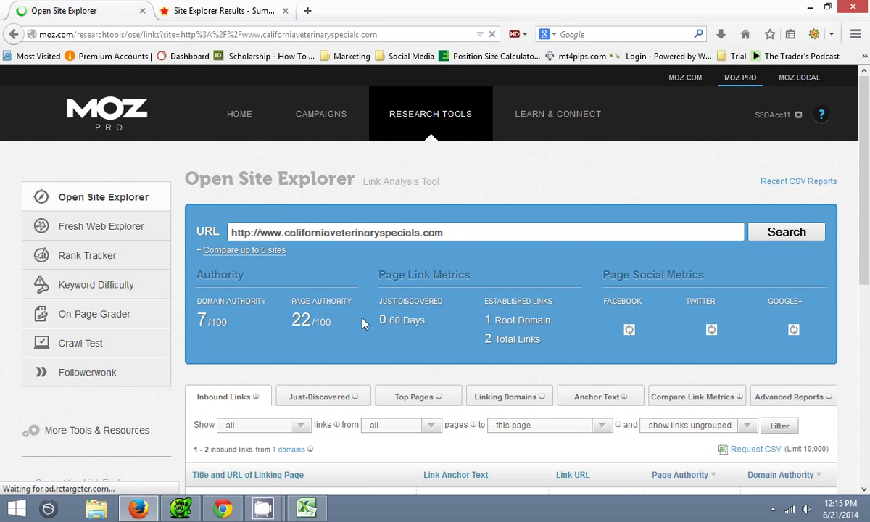
click(222, 508)
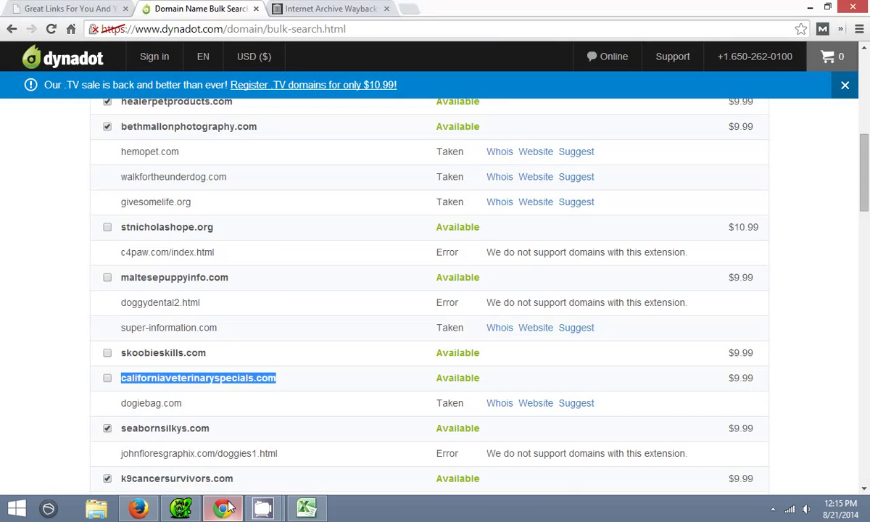
drag(226, 431, 123, 426)
right_click(138, 427)
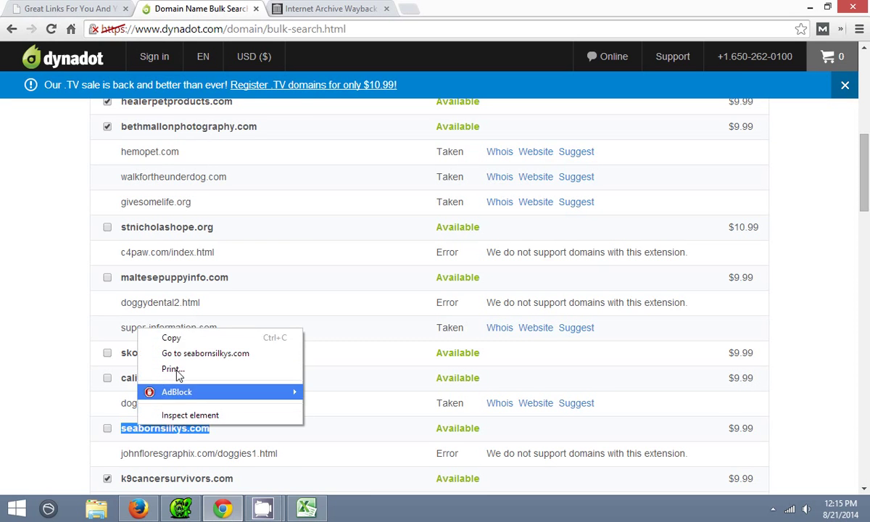
click(175, 337)
click(138, 508)
drag(443, 233, 296, 234)
key(ctrl+v)
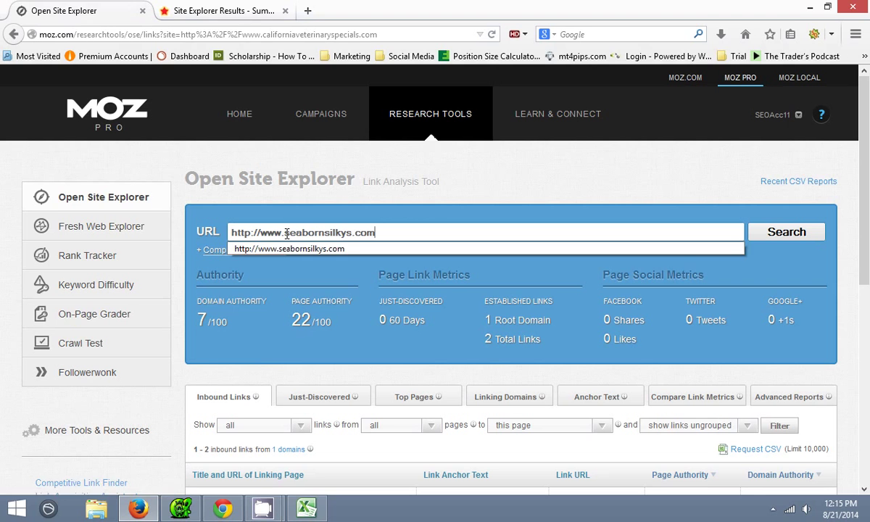
key(Return)
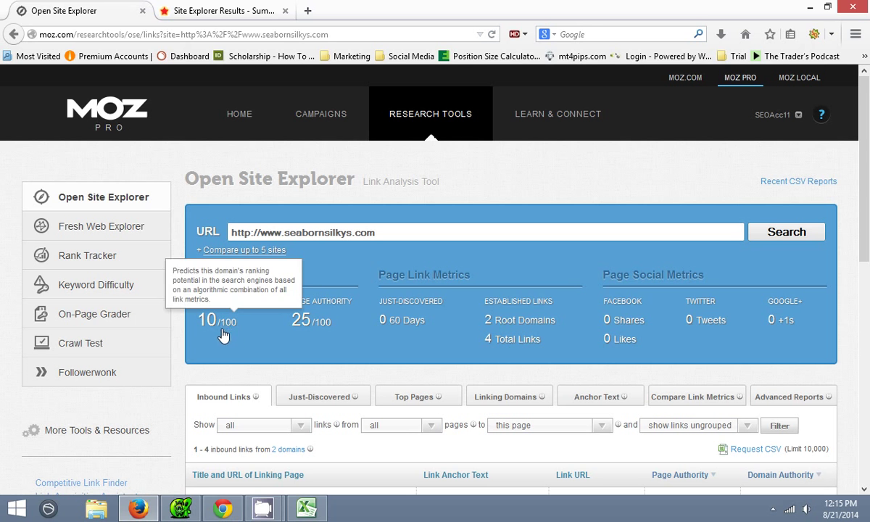
scroll(251, 332, down, 3)
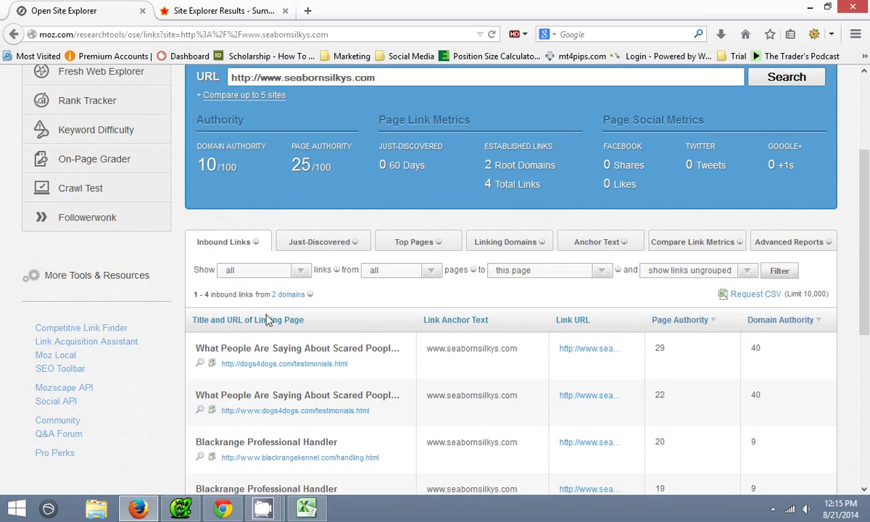
scroll(269, 320, down, 3)
scroll(281, 311, up, 6)
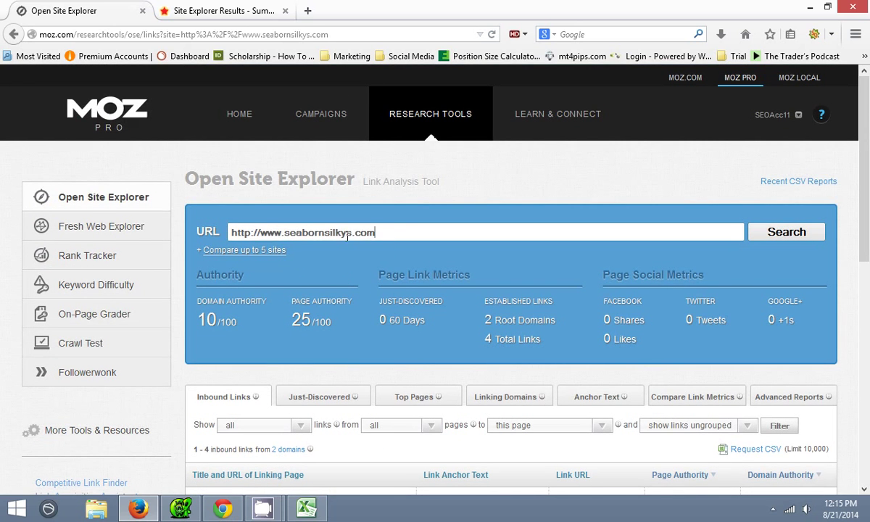
drag(376, 232, 270, 242)
right_click(266, 237)
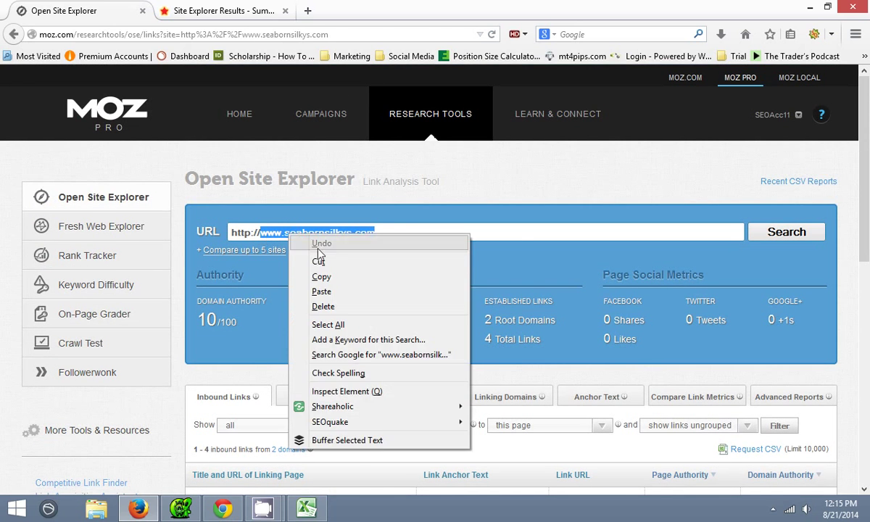
click(319, 278)
click(218, 10)
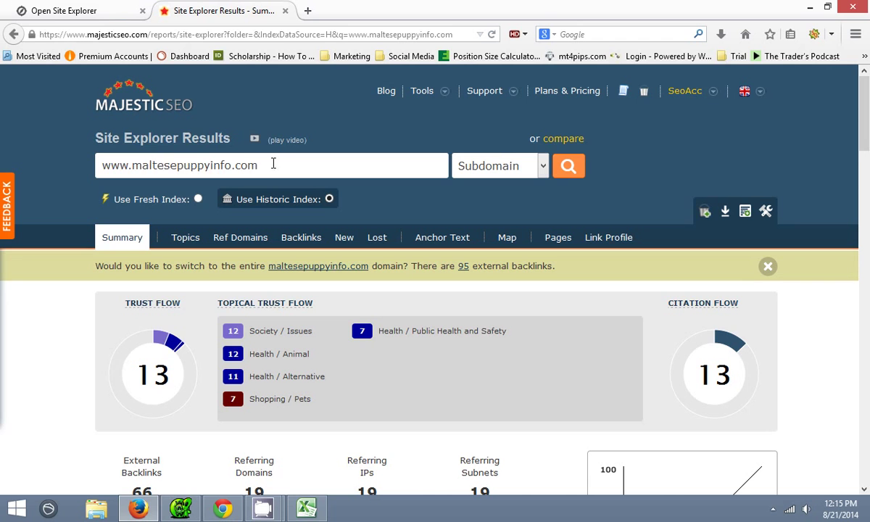
drag(273, 164, 64, 165)
key(ctrl+v)
key(Return)
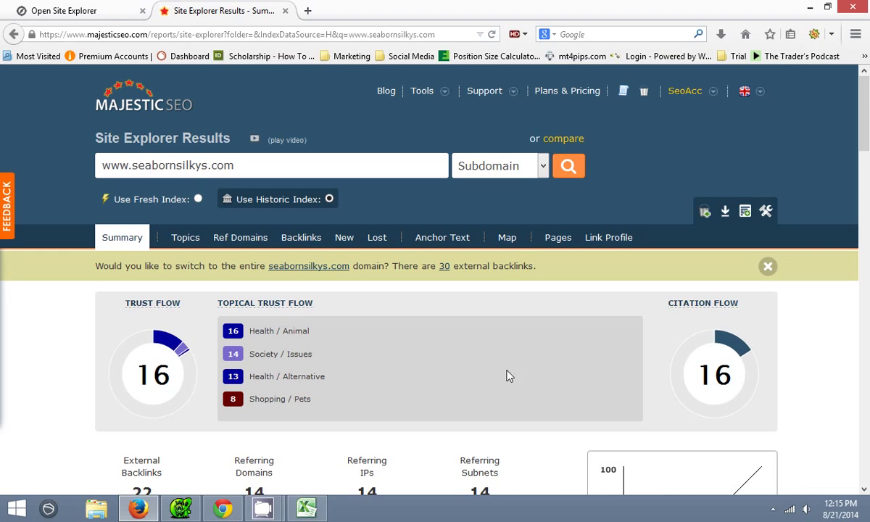
scroll(435, 327, down, 2)
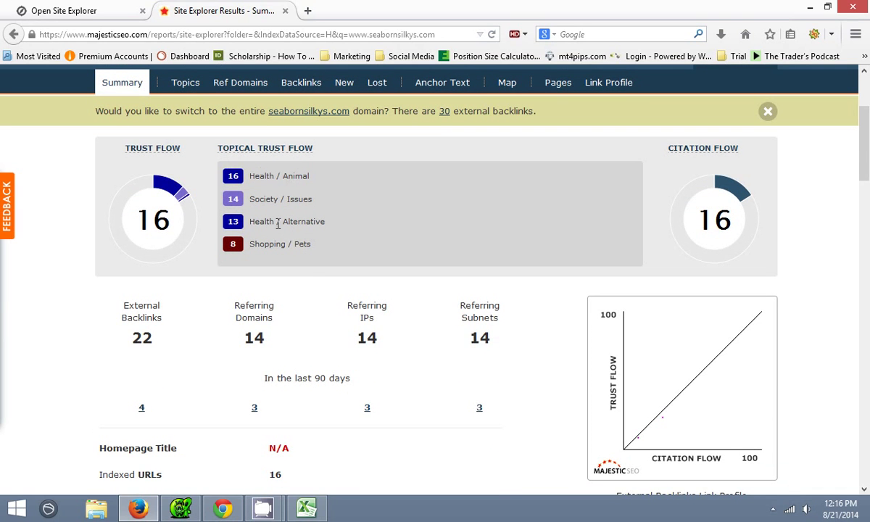
scroll(317, 286, down, 8)
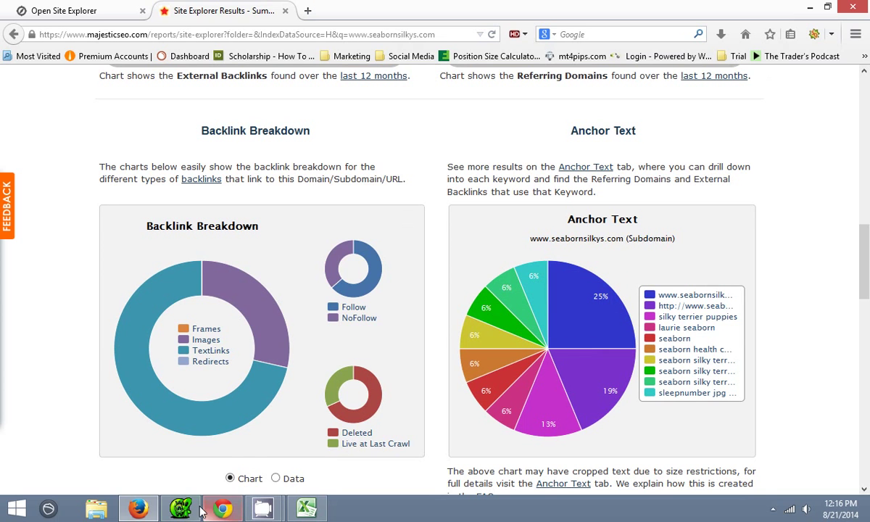
click(223, 509)
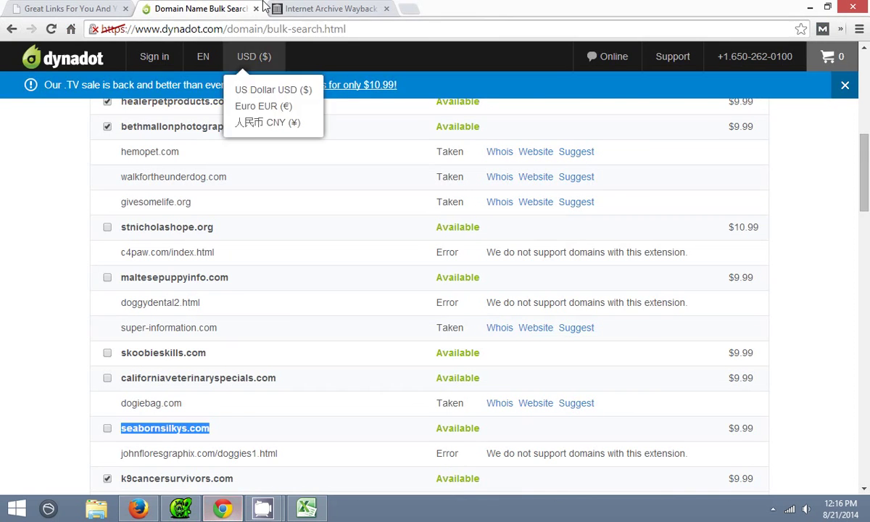
click(305, 9)
scroll(326, 140, up, 3)
drag(435, 96, 258, 93)
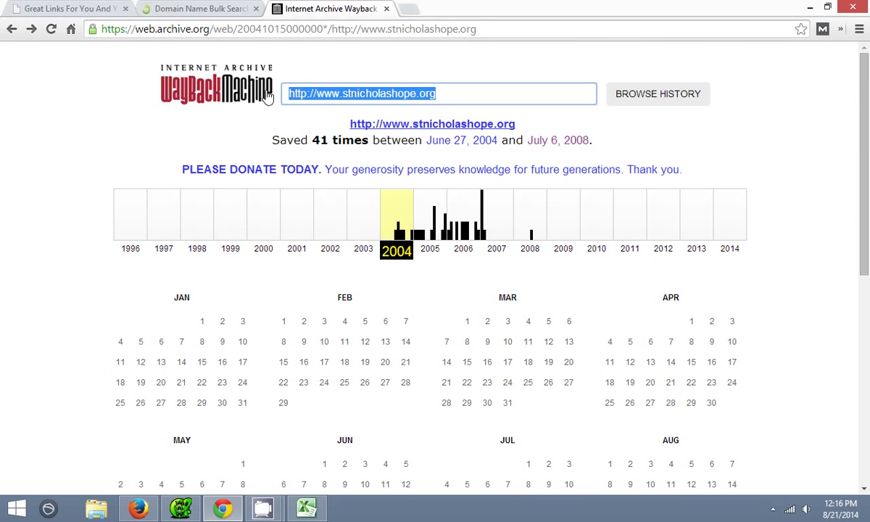
key(ctrl+v)
key(Return)
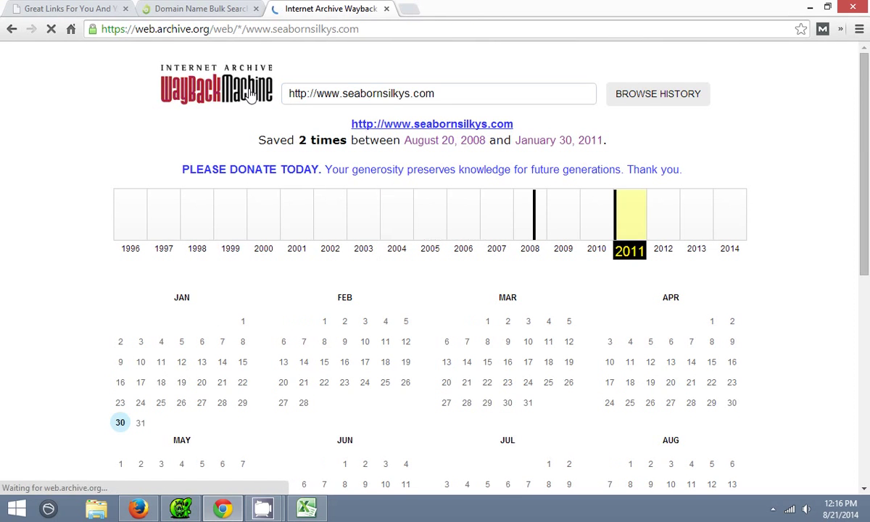
View the January 30, 2011 capture of seabornsilkys.com, and open the August 20, 2008 capture instead
scroll(327, 284, down, 2)
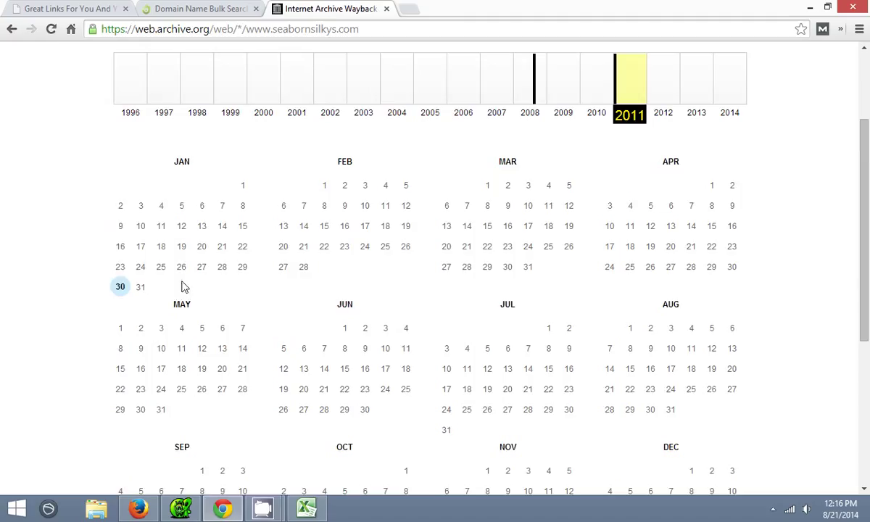
mouse_move(116, 287)
click(134, 307)
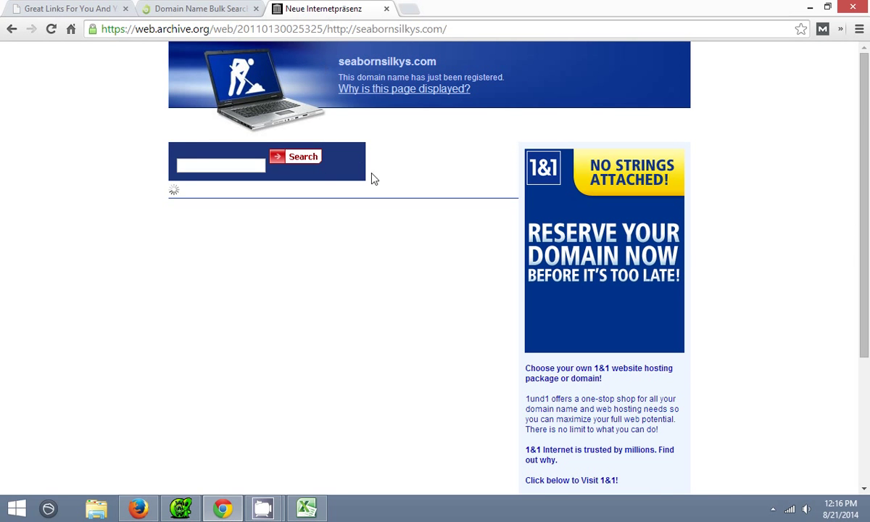
key(BackSpace)
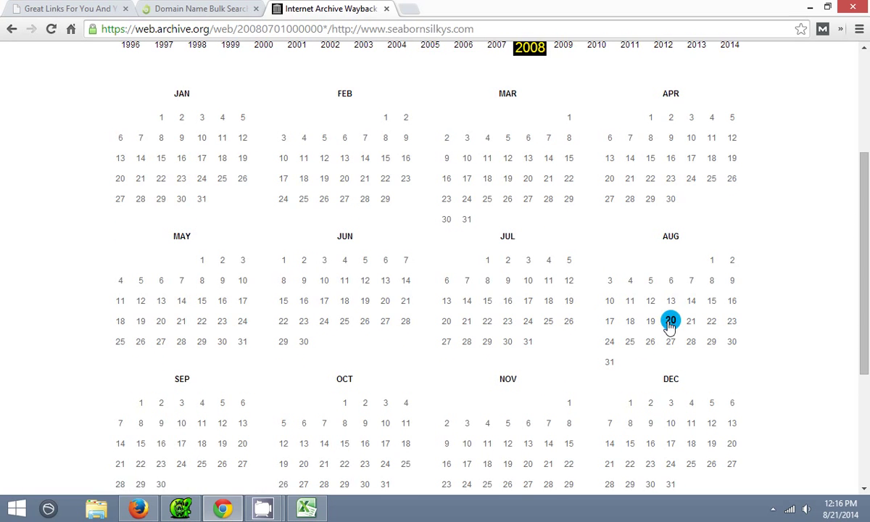
click(671, 322)
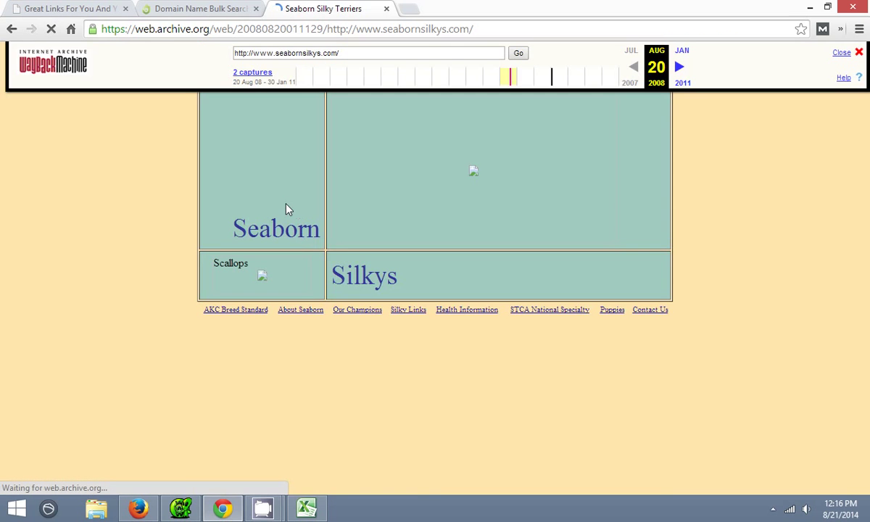
Read through the archived Seaborn Silkys homepage, checking its topic, body text and navigation links
scroll(287, 211, down, 5)
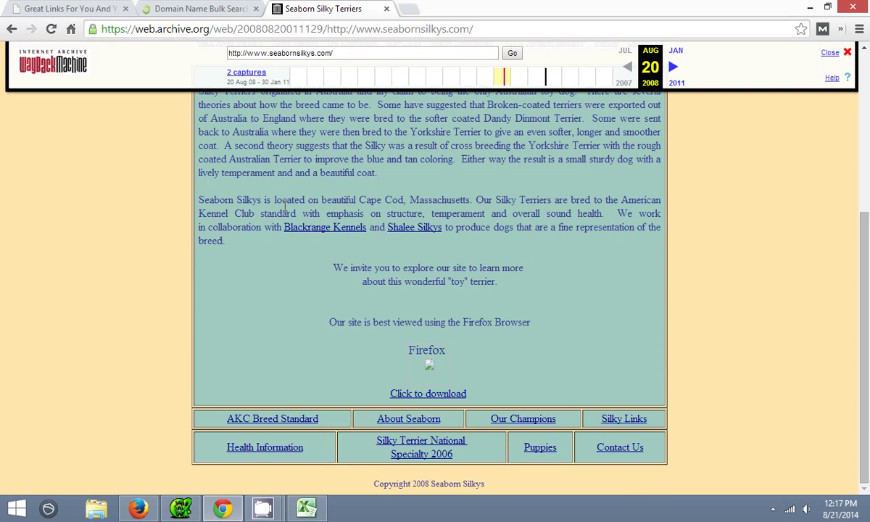
scroll(382, 281, up, 1)
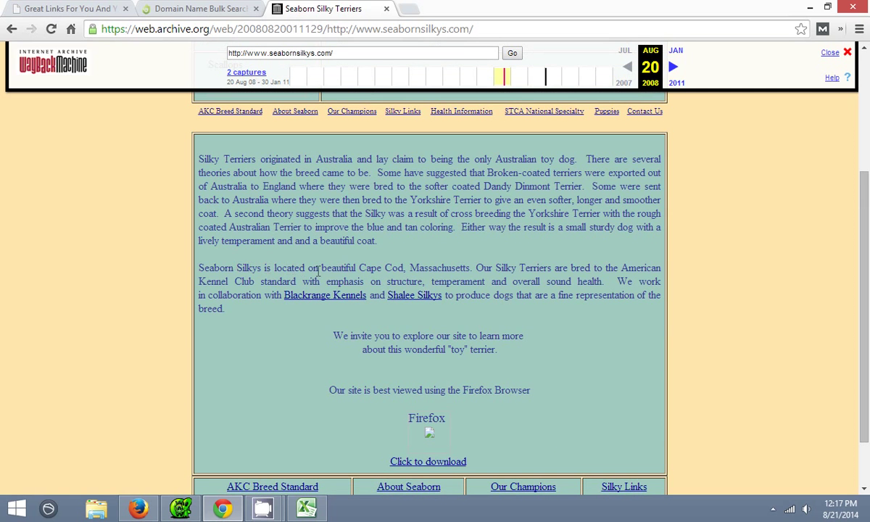
double_click(506, 268)
drag(506, 267, 520, 267)
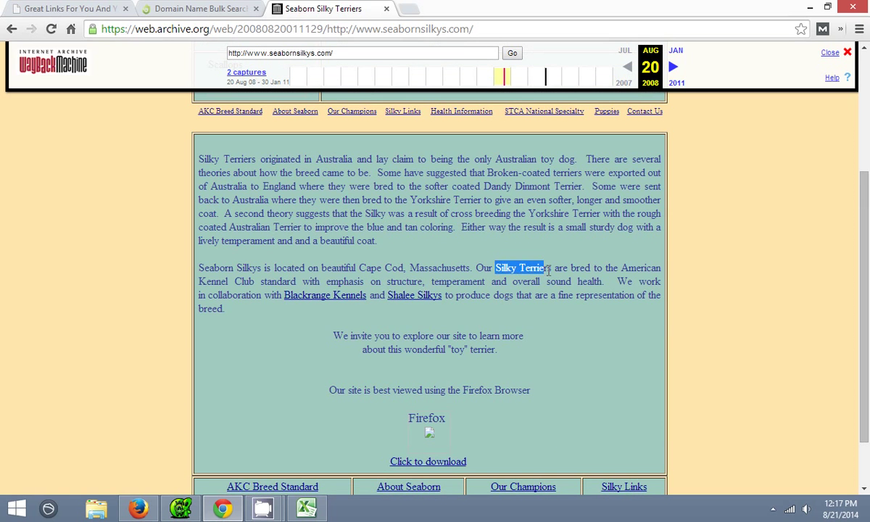
click(514, 268)
double_click(244, 281)
click(367, 279)
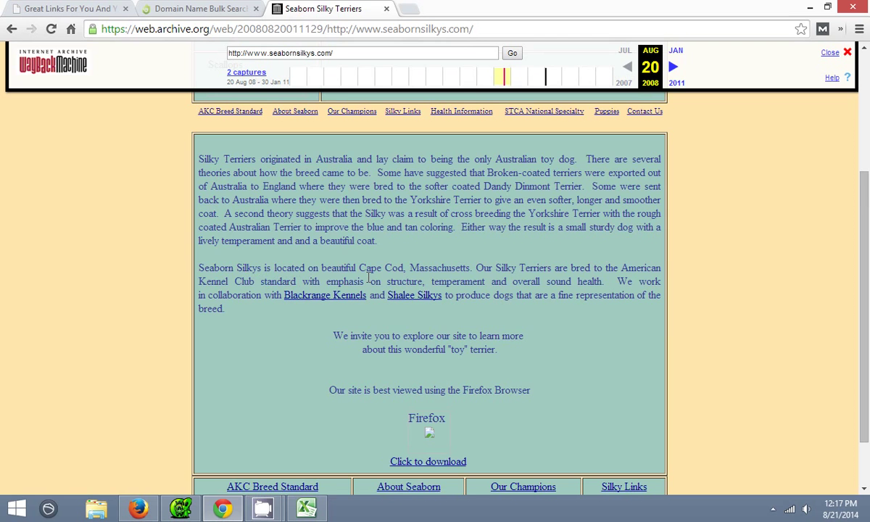
scroll(512, 331, up, 3)
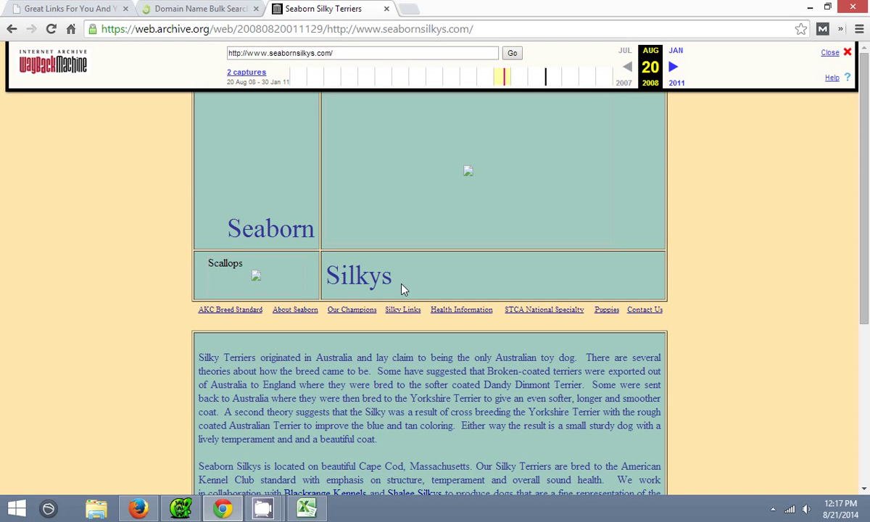
scroll(398, 289, down, 3)
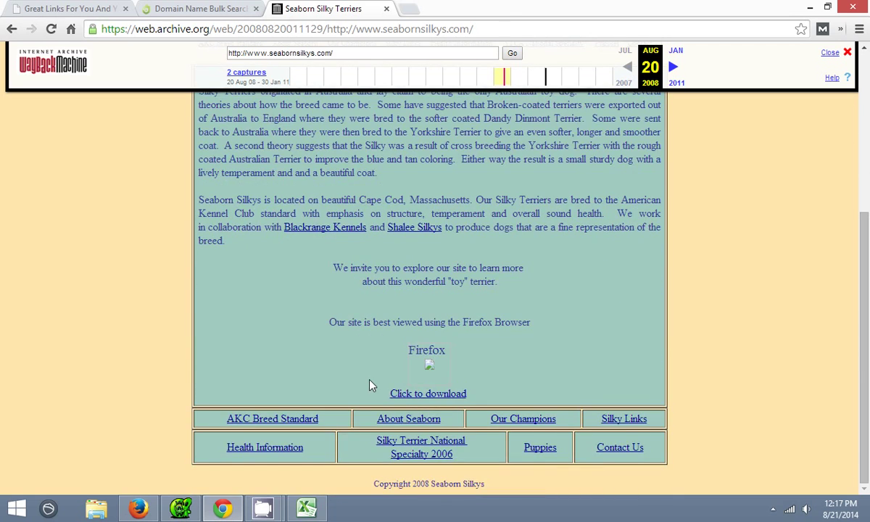
scroll(369, 384, up, 4)
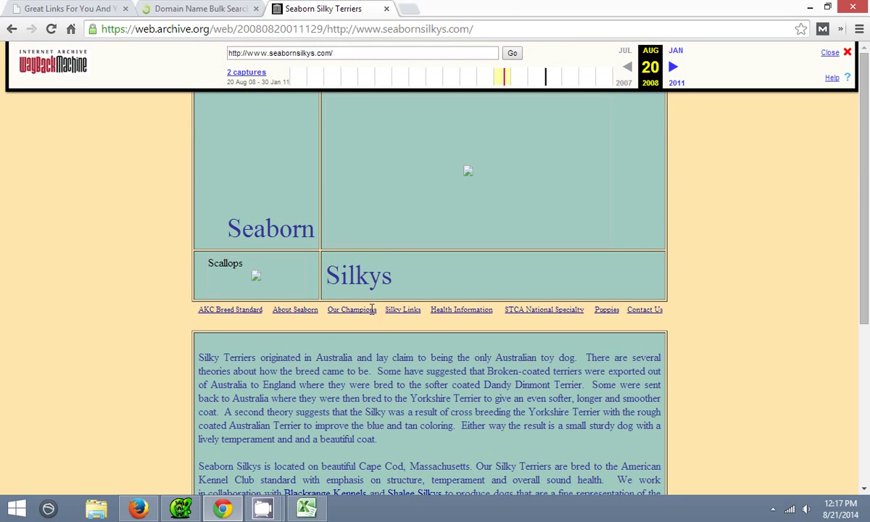
scroll(372, 309, down, 4)
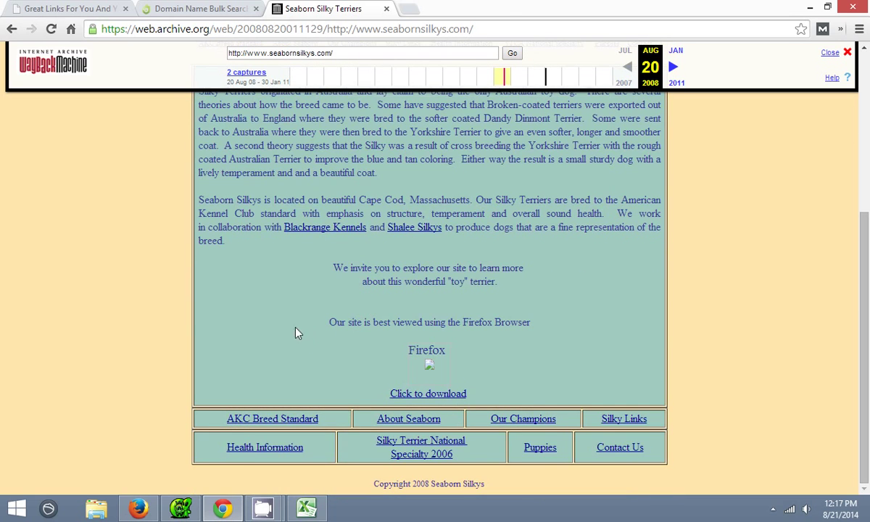
click(138, 507)
scroll(116, 96, up, 3)
click(74, 10)
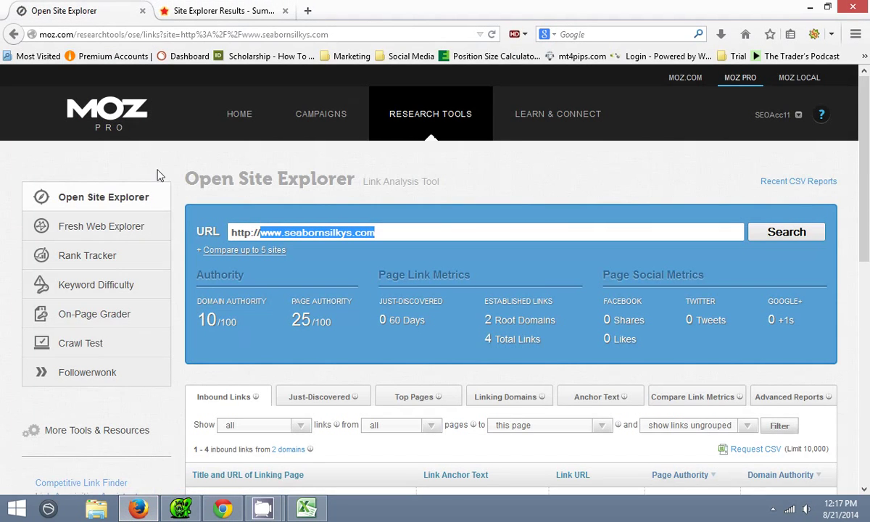
click(306, 508)
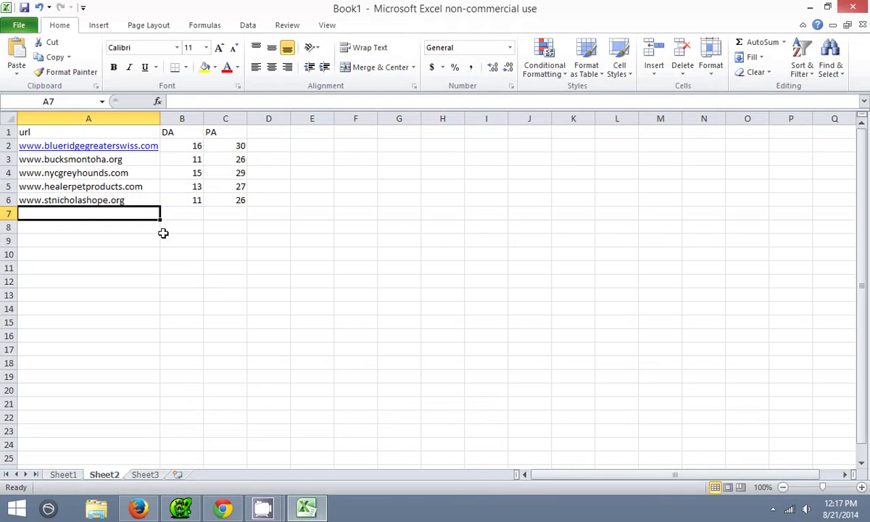
text(www.seabornsilkys.com)
key(Tab)
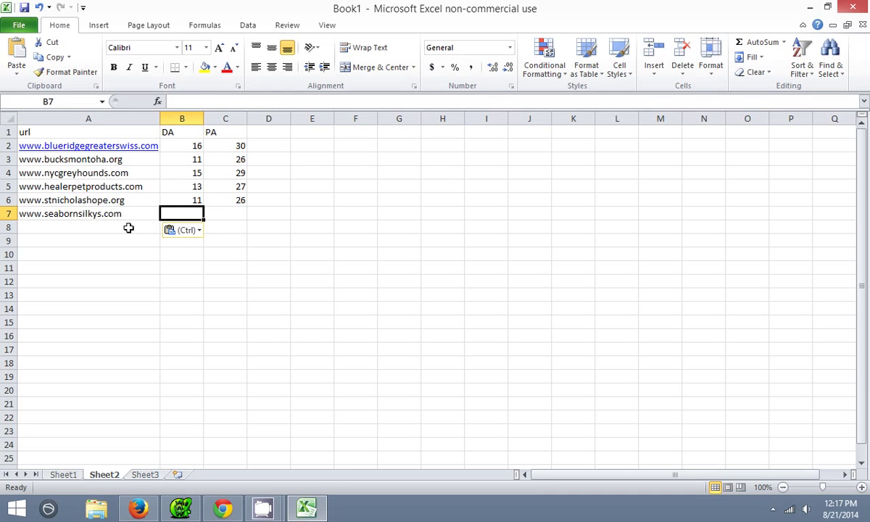
text(10)
key(Tab)
text(25)
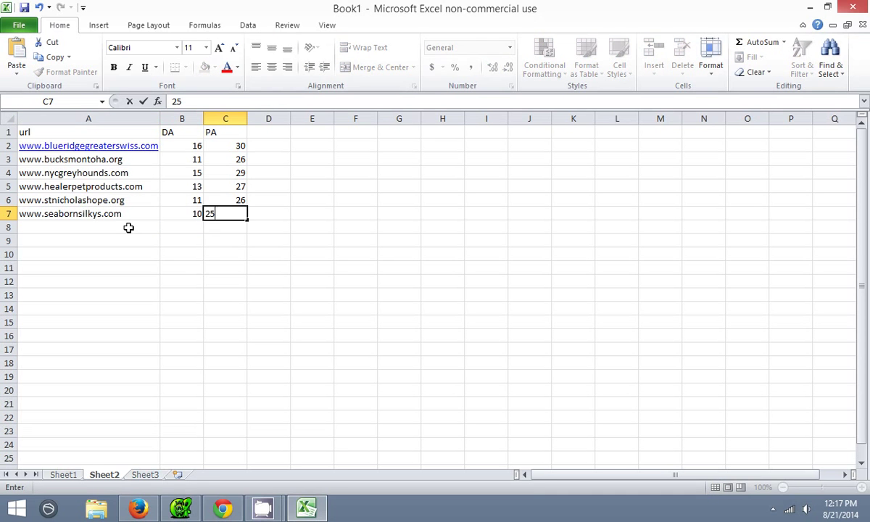
key(Return)
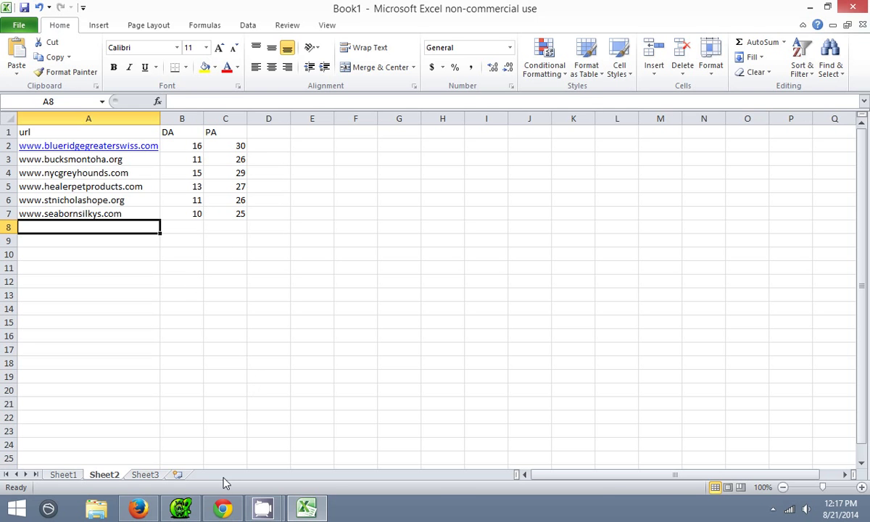
click(222, 508)
click(145, 8)
scroll(279, 326, down, 2)
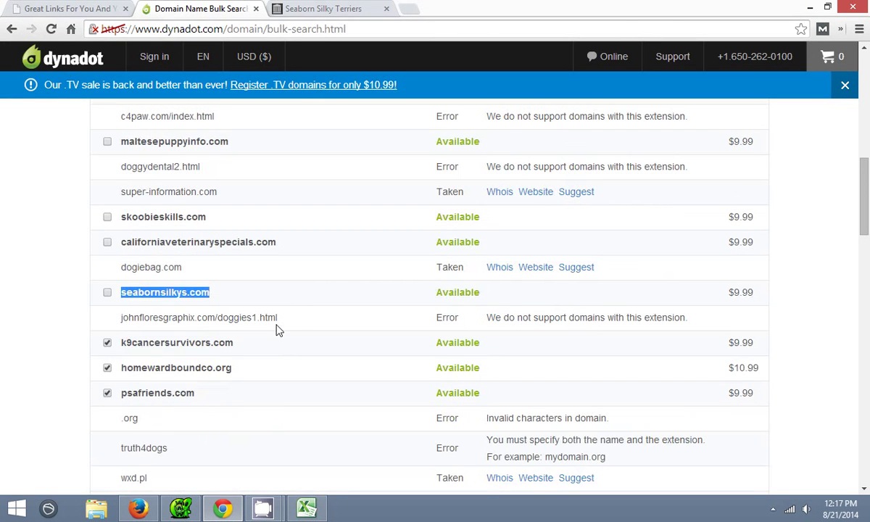
drag(235, 344, 119, 342)
right_click(128, 336)
click(184, 339)
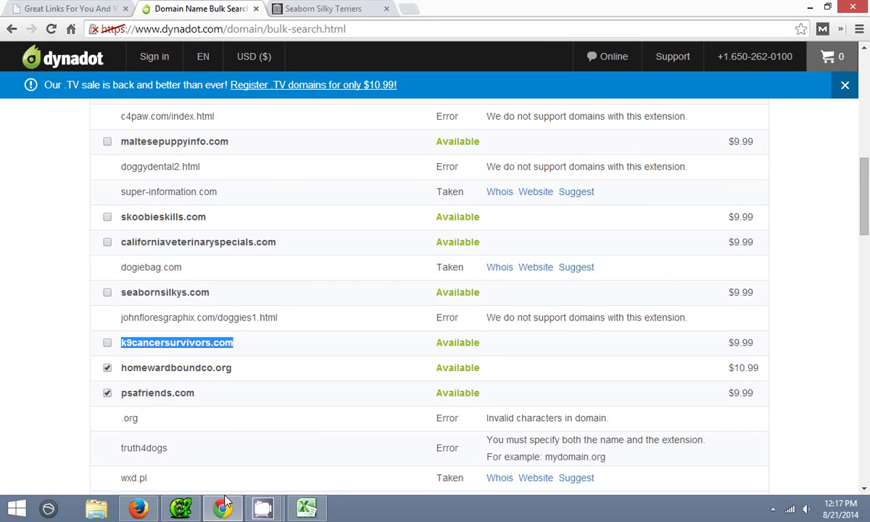
click(138, 508)
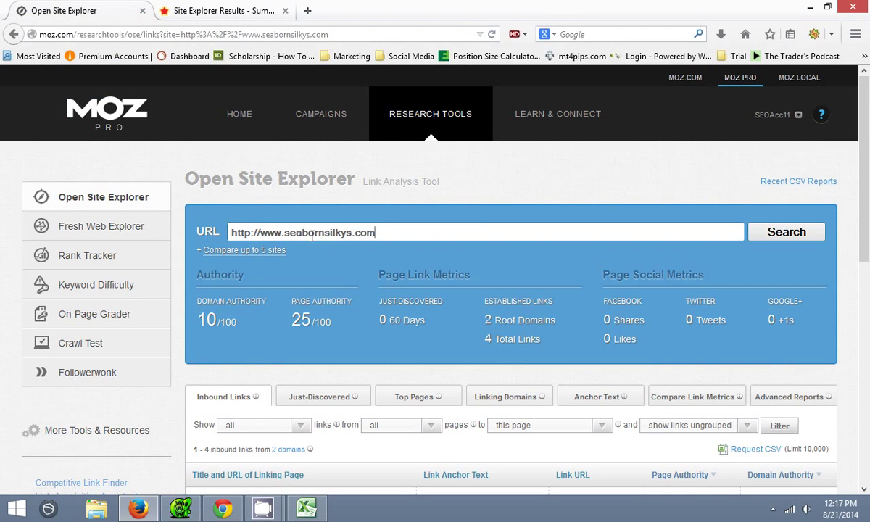
drag(286, 232, 435, 235)
key(ctrl+v)
key(Return)
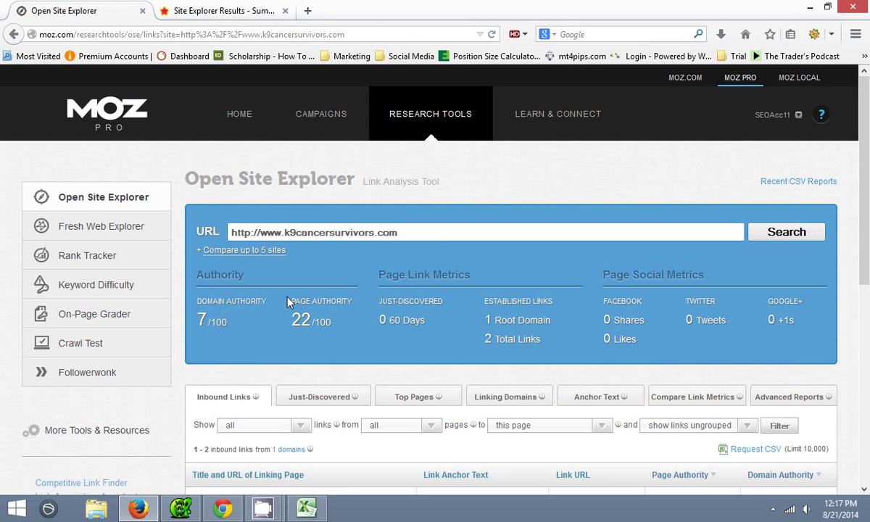
click(225, 508)
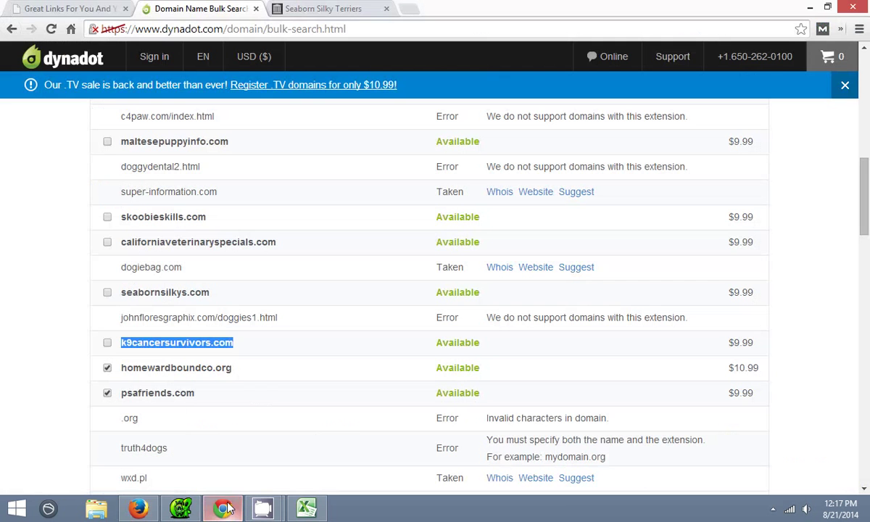
drag(232, 368, 119, 367)
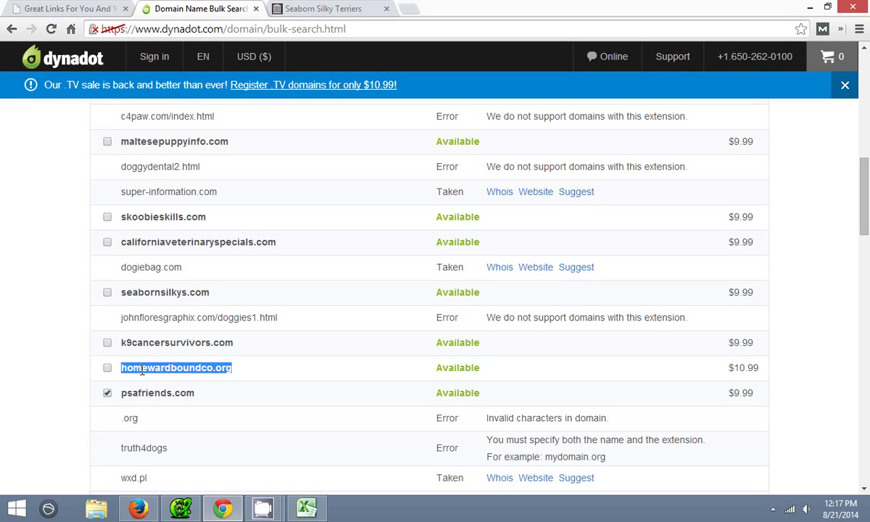
right_click(142, 371)
click(190, 382)
click(137, 508)
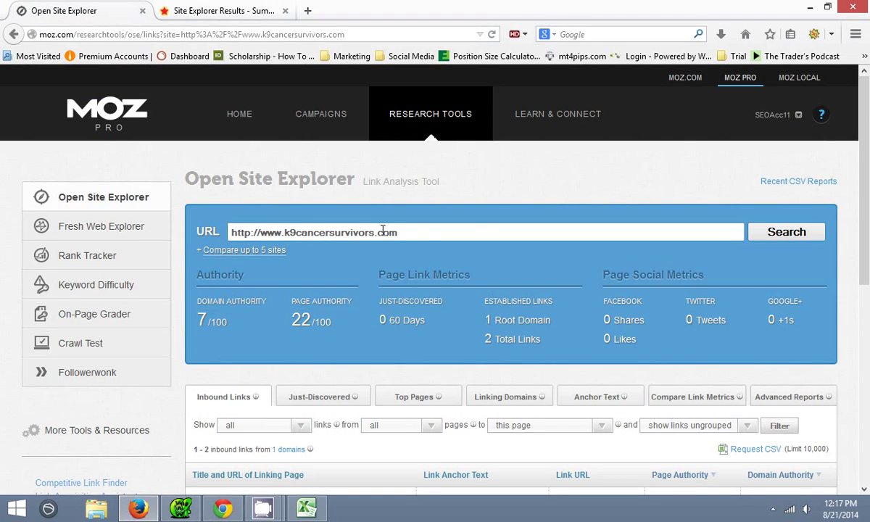
drag(419, 236, 290, 233)
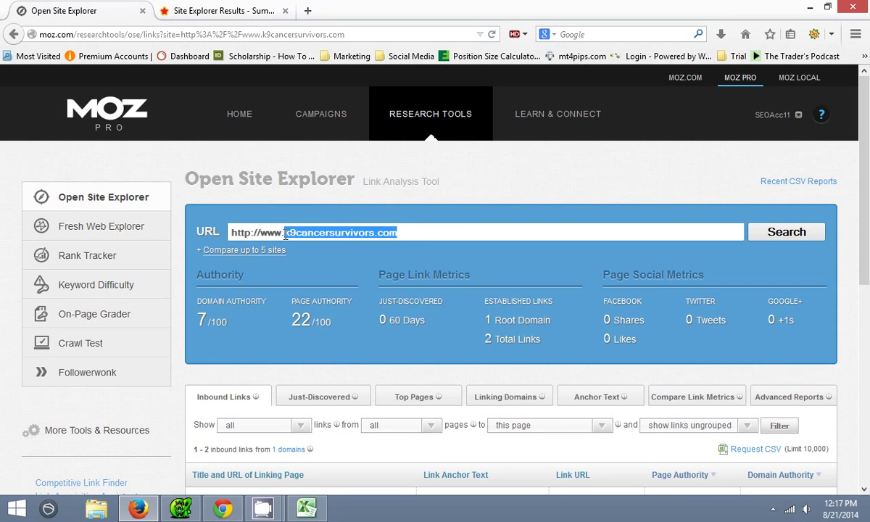
key(ctrl+v)
key(Return)
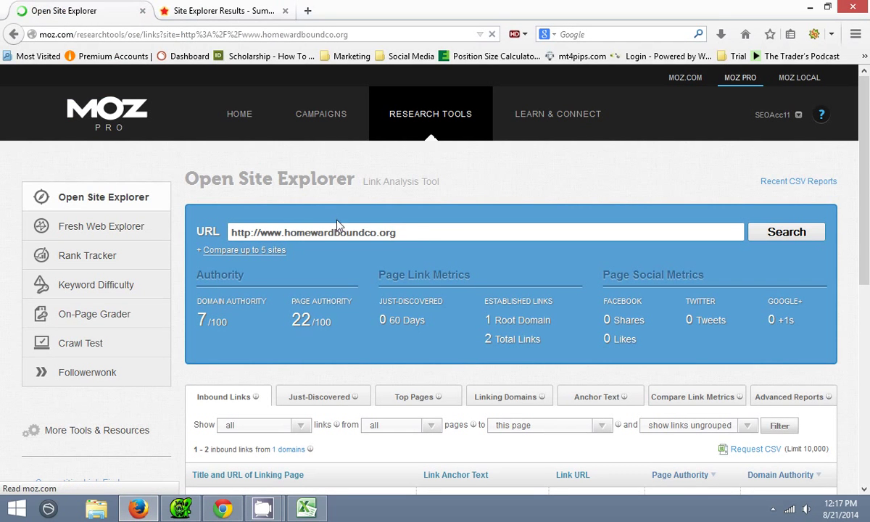
click(222, 509)
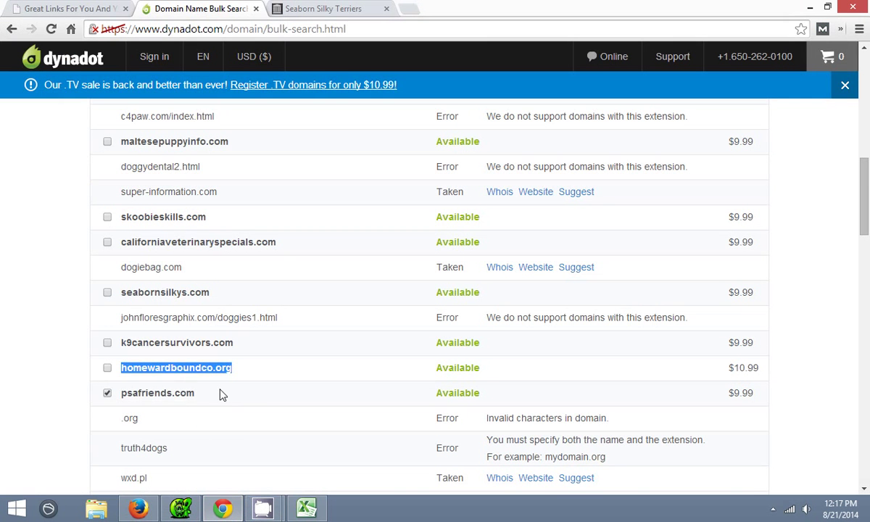
drag(222, 393, 141, 392)
right_click(123, 393)
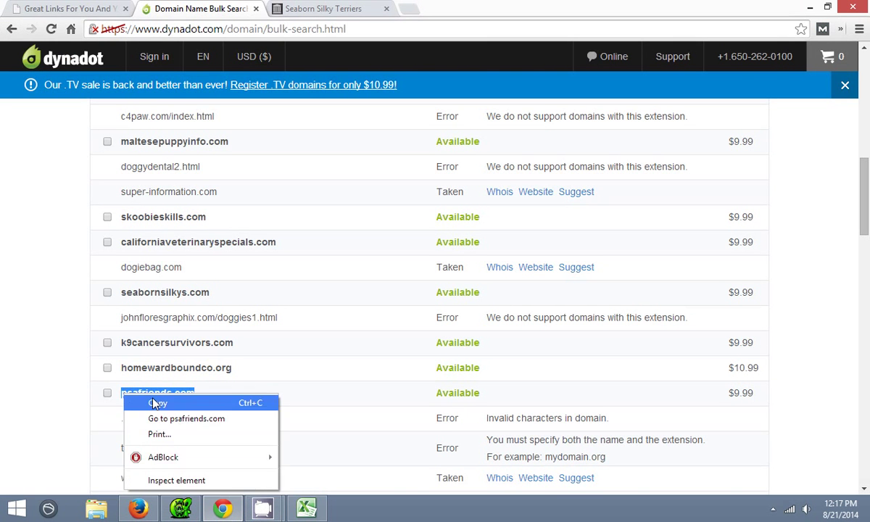
click(135, 402)
click(139, 508)
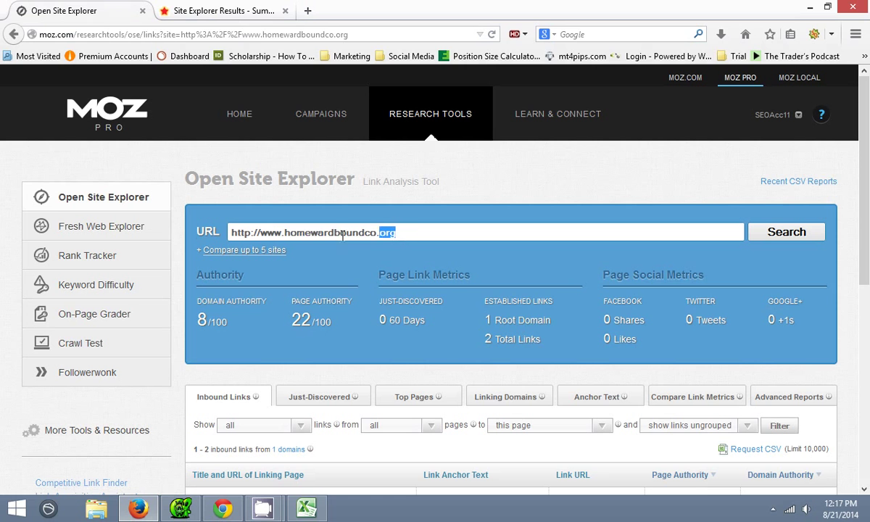
drag(342, 235, 266, 233)
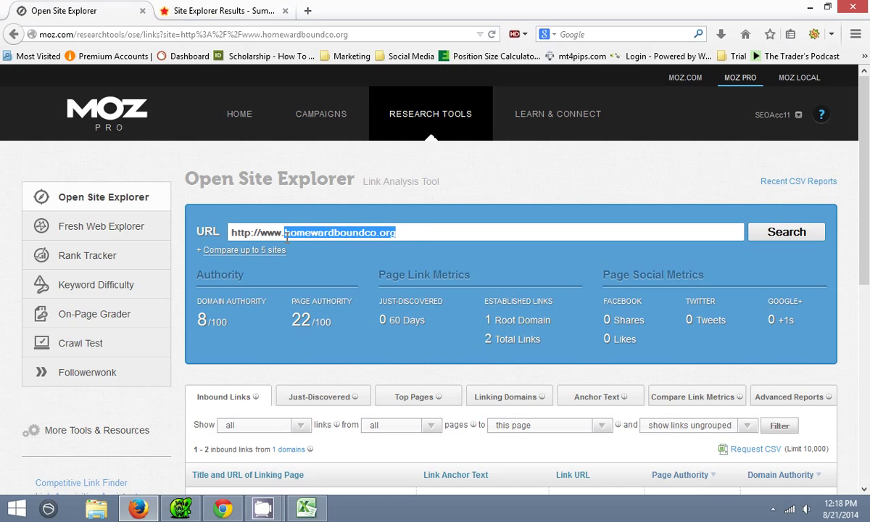
key(ctrl+v)
key(Return)
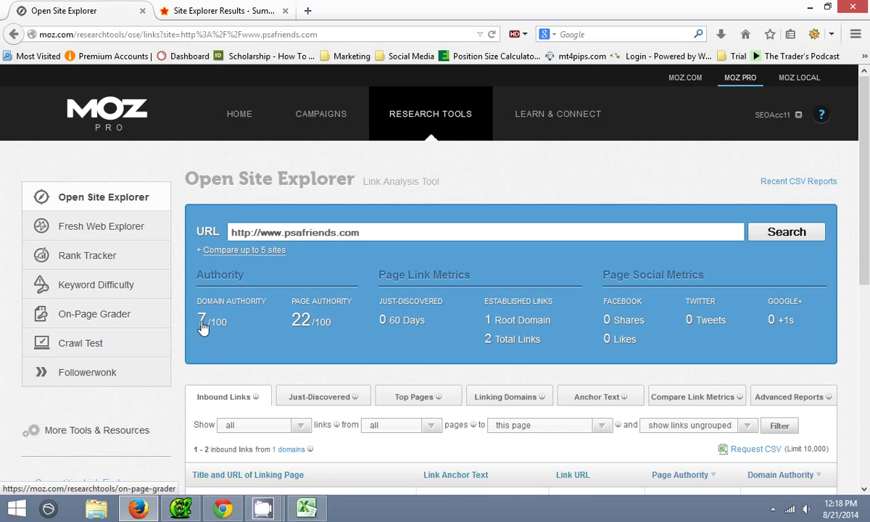
click(222, 508)
scroll(196, 384, down, 2)
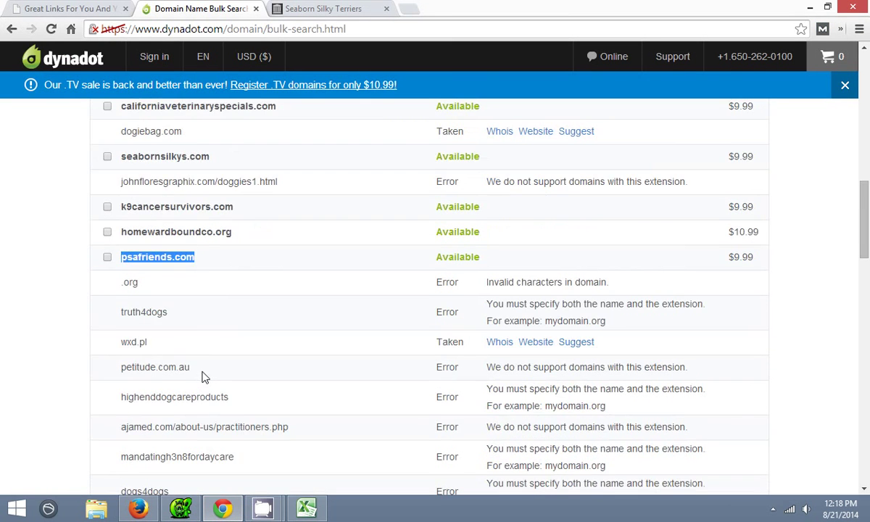
scroll(203, 377, down, 5)
drag(202, 220, 123, 221)
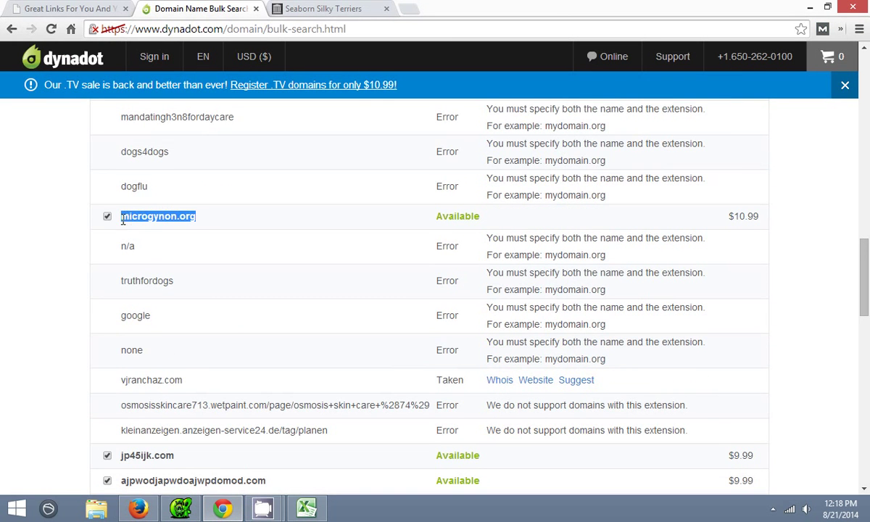
right_click(127, 220)
click(145, 227)
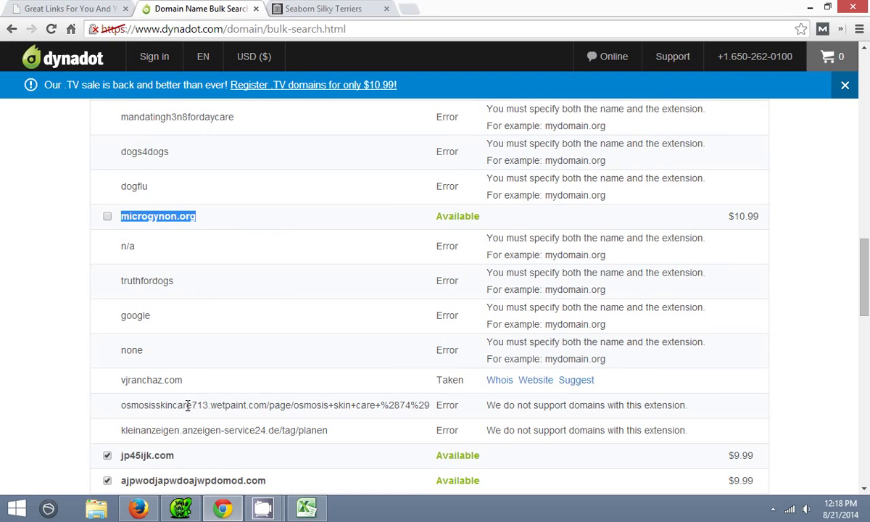
click(138, 508)
drag(360, 232, 282, 233)
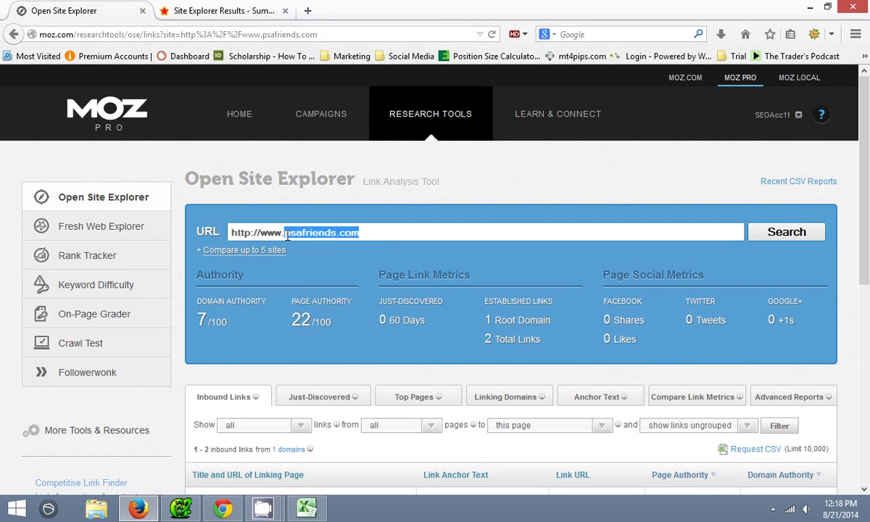
key(ctrl+v)
key(Return)
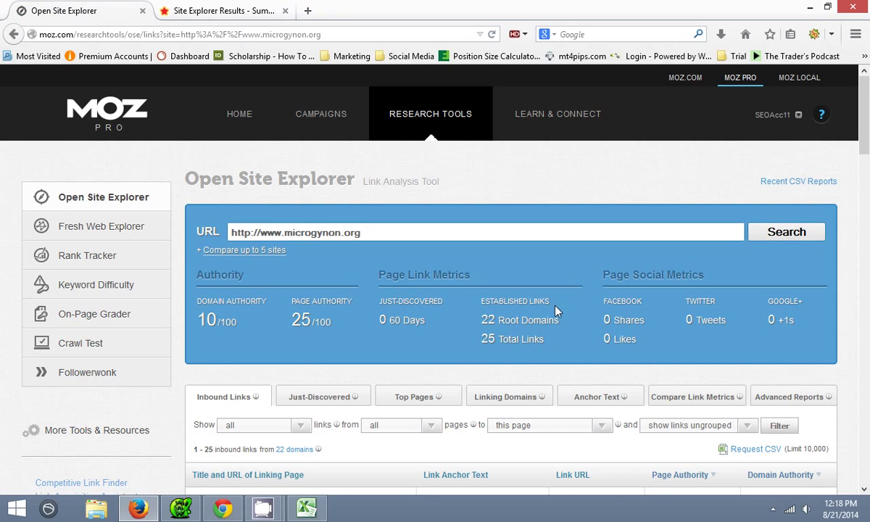
scroll(556, 310, down, 5)
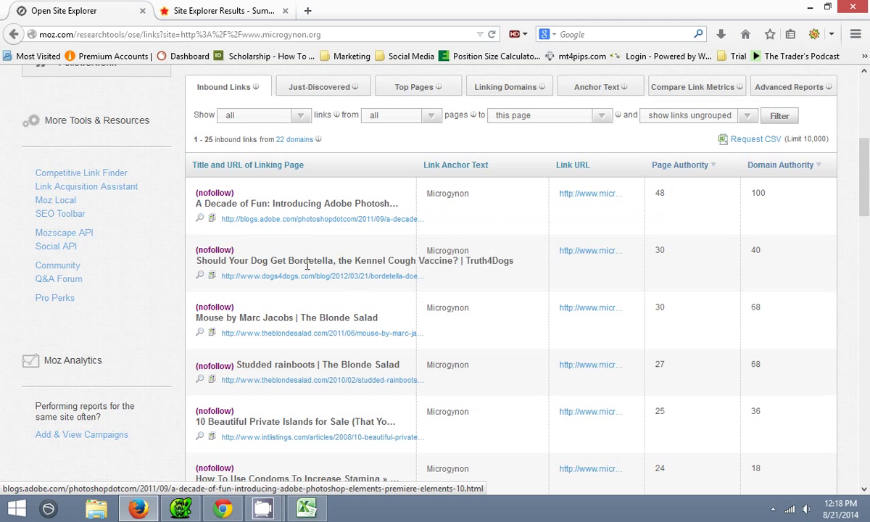
scroll(314, 199, up, 4)
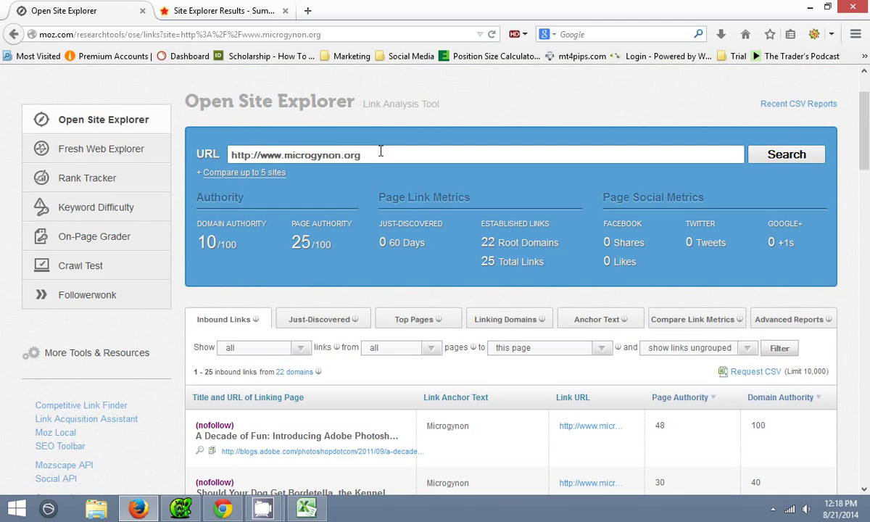
drag(361, 155, 280, 154)
right_click(252, 148)
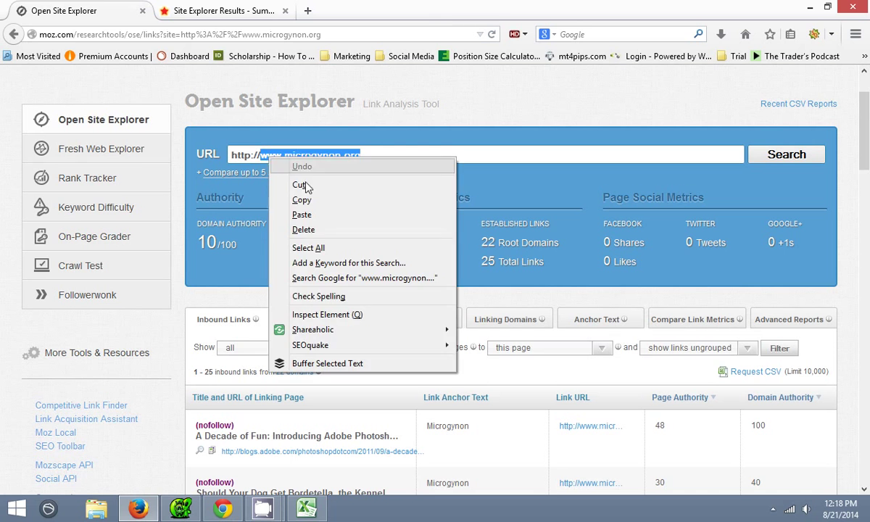
click(290, 183)
click(211, 11)
scroll(306, 197, up, 7)
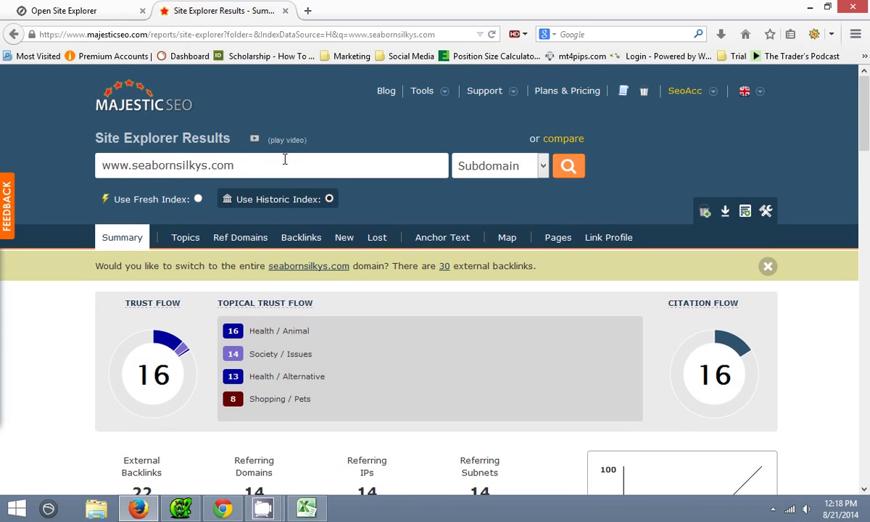
drag(250, 153, 42, 162)
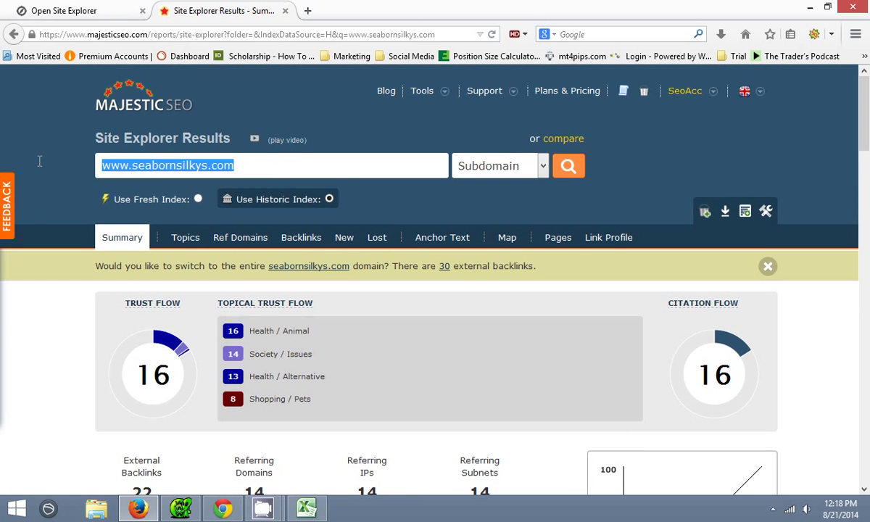
key(ctrl+v)
key(Return)
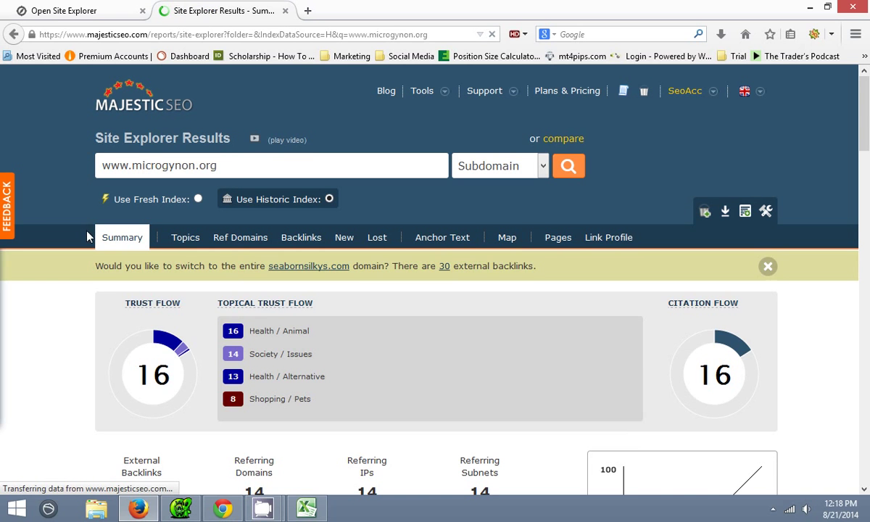
Examine microgynon.org's external backlinks, referring domains, trust flow and anchor text in Majestic SEO, comparing them with Moz's link data
scroll(79, 268, down, 4)
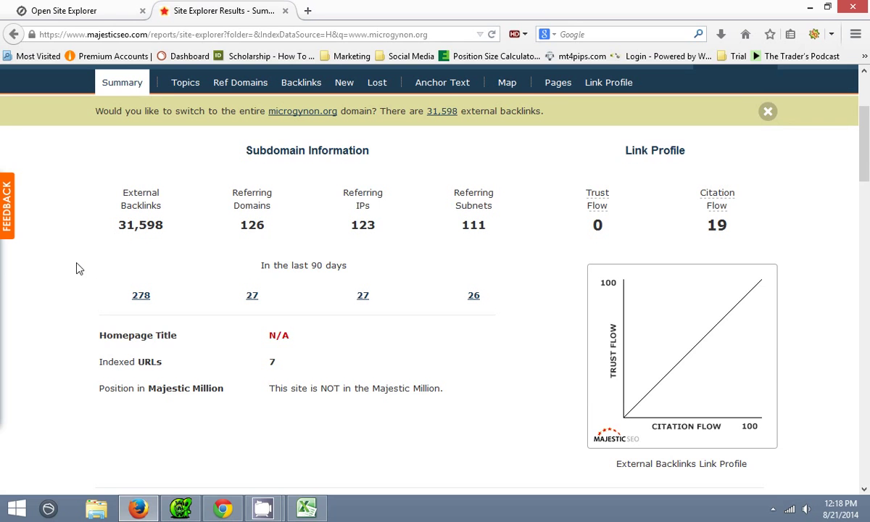
scroll(90, 217, up, 4)
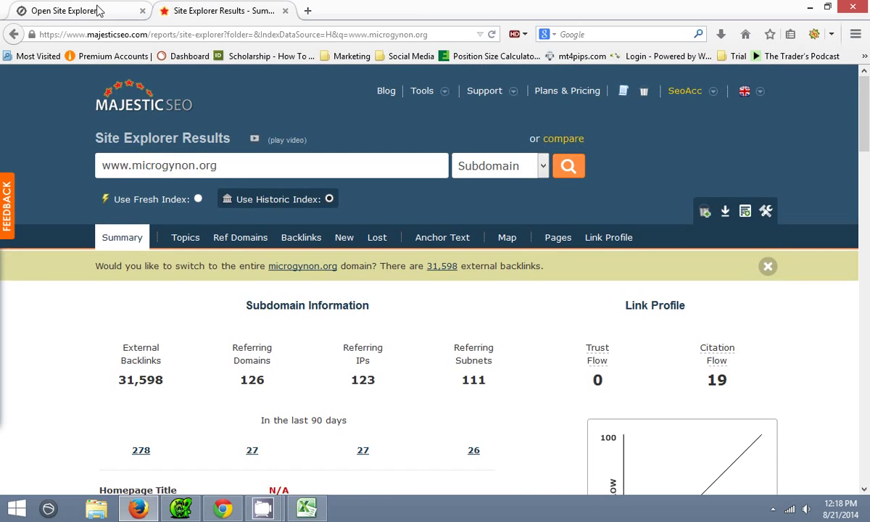
click(99, 10)
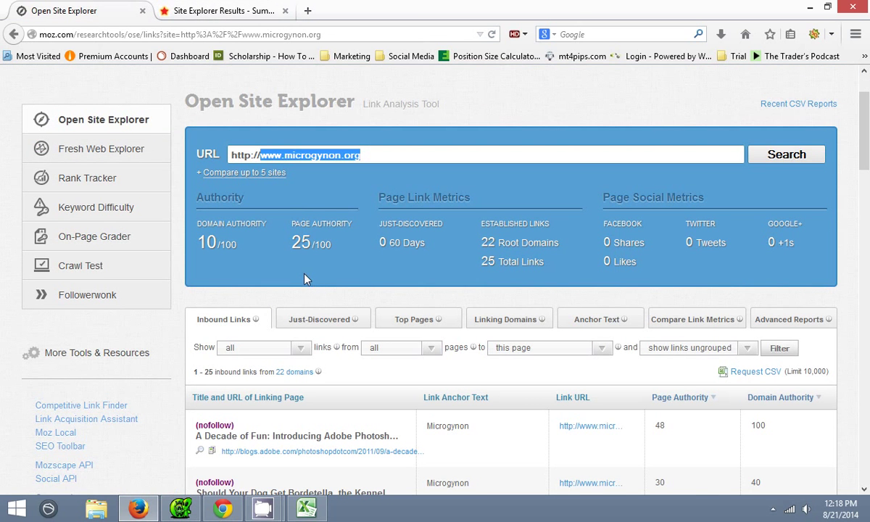
scroll(340, 330, down, 5)
scroll(340, 330, up, 5)
click(205, 7)
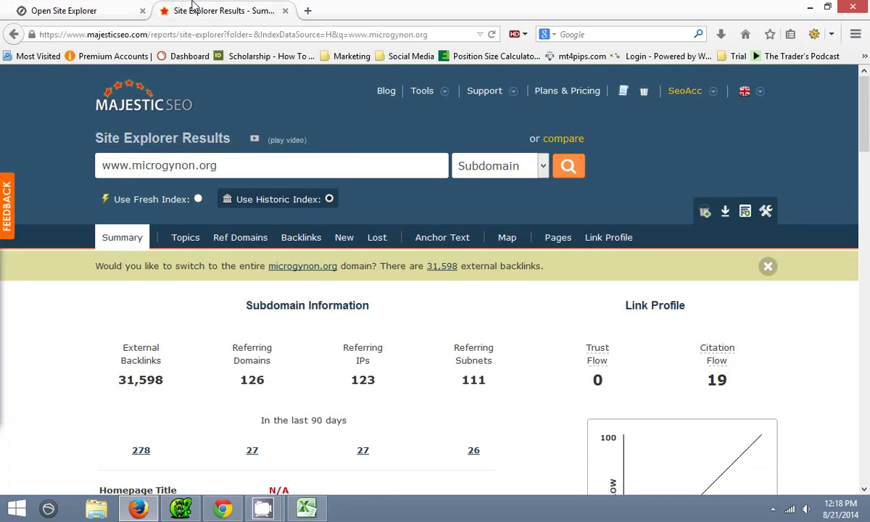
scroll(212, 360, down, 2)
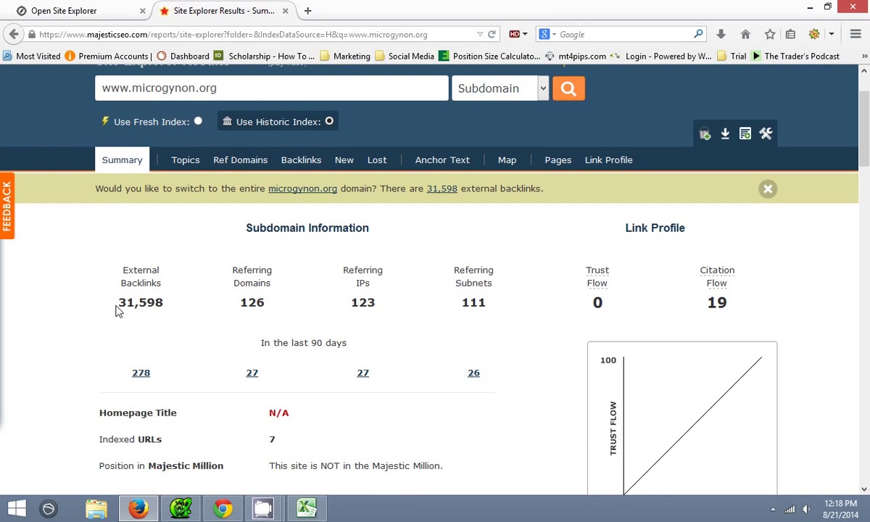
drag(116, 302, 174, 311)
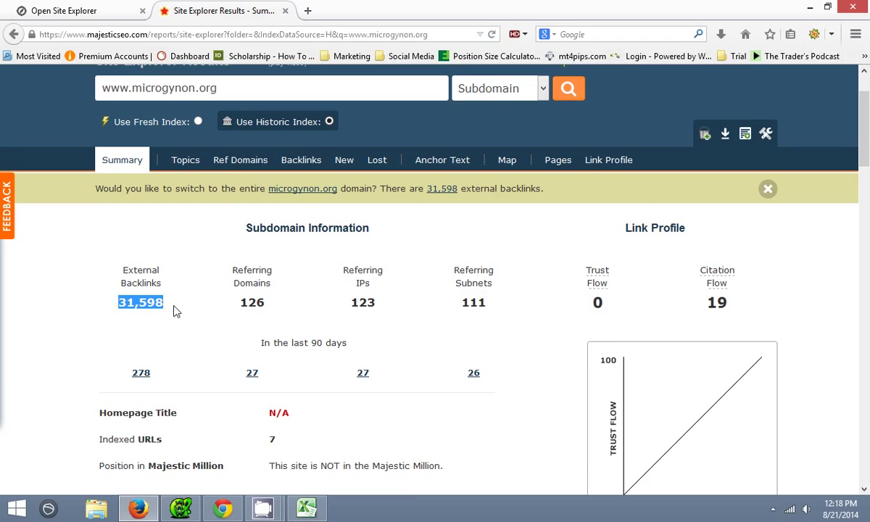
click(175, 280)
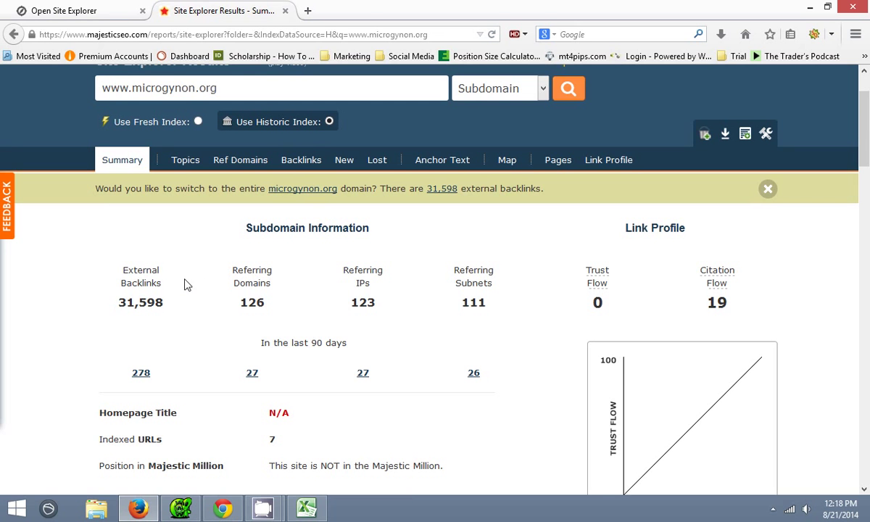
drag(234, 302, 272, 311)
click(297, 310)
scroll(297, 310, down, 10)
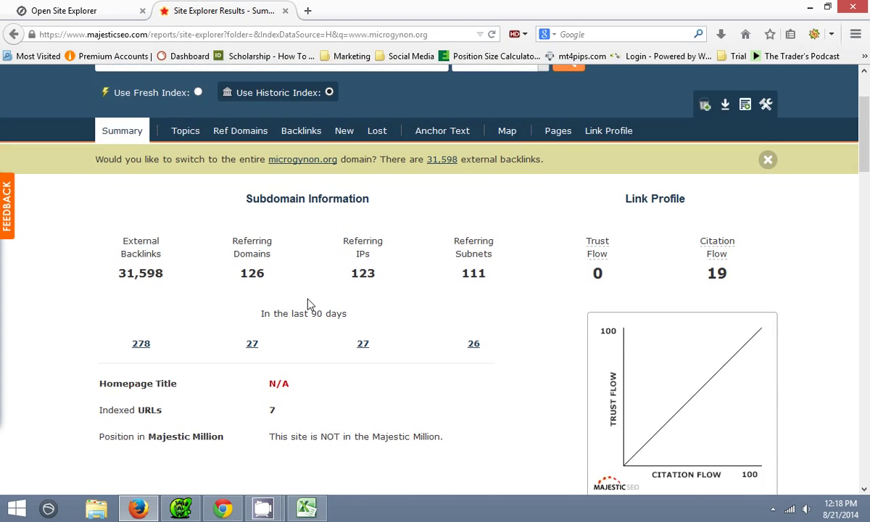
scroll(306, 308, down, 1)
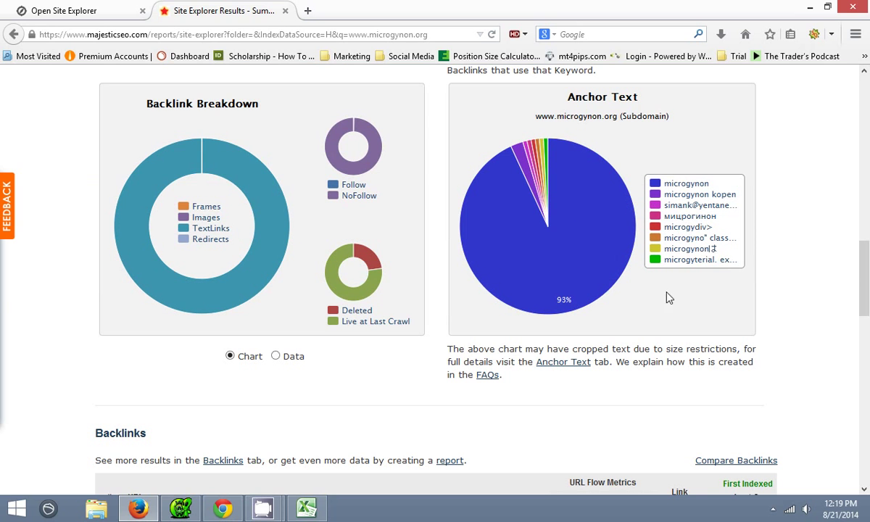
scroll(263, 398, up, 8)
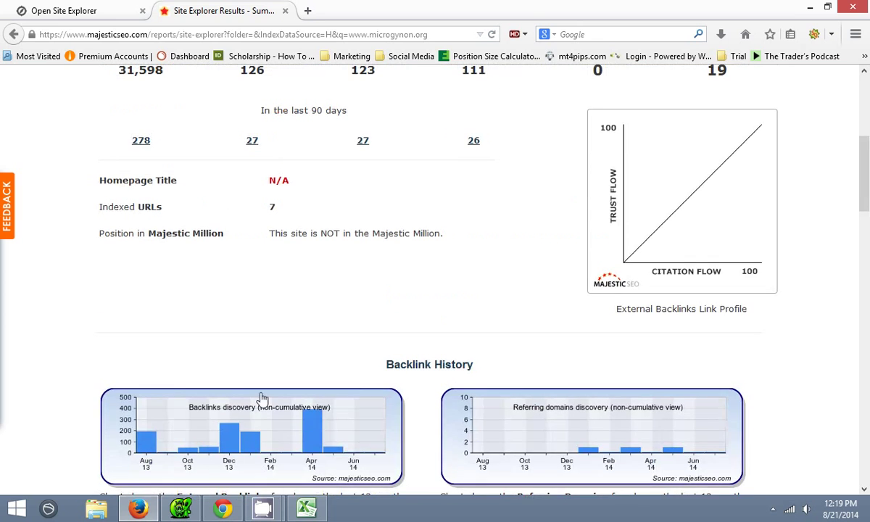
click(221, 510)
scroll(186, 299, down, 2)
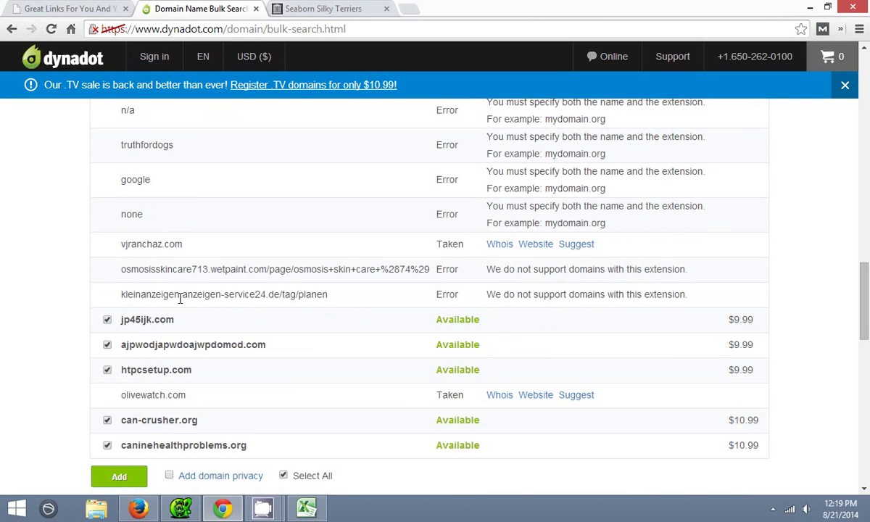
drag(174, 320, 123, 326)
right_click(138, 323)
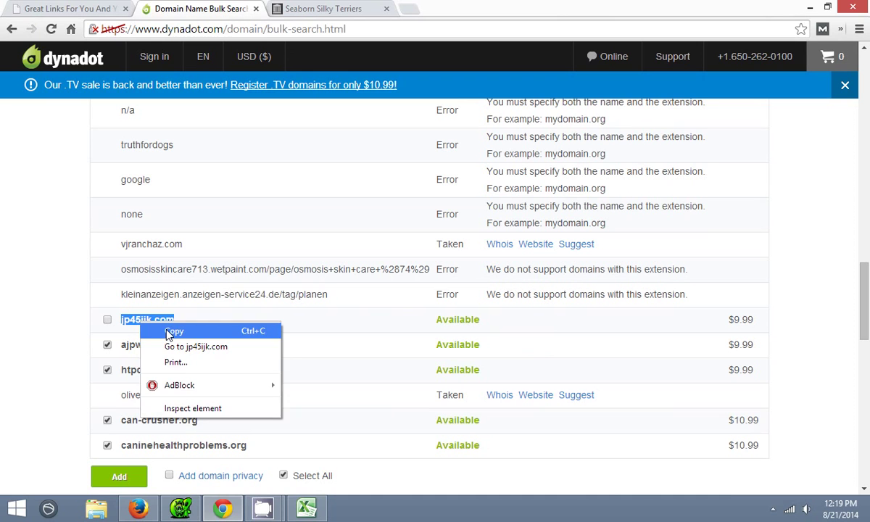
click(174, 334)
click(223, 508)
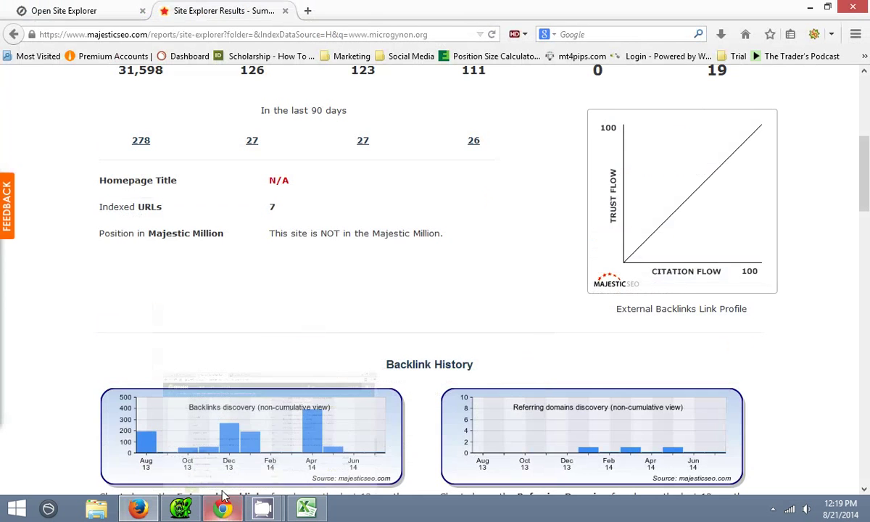
click(64, 10)
click(374, 153)
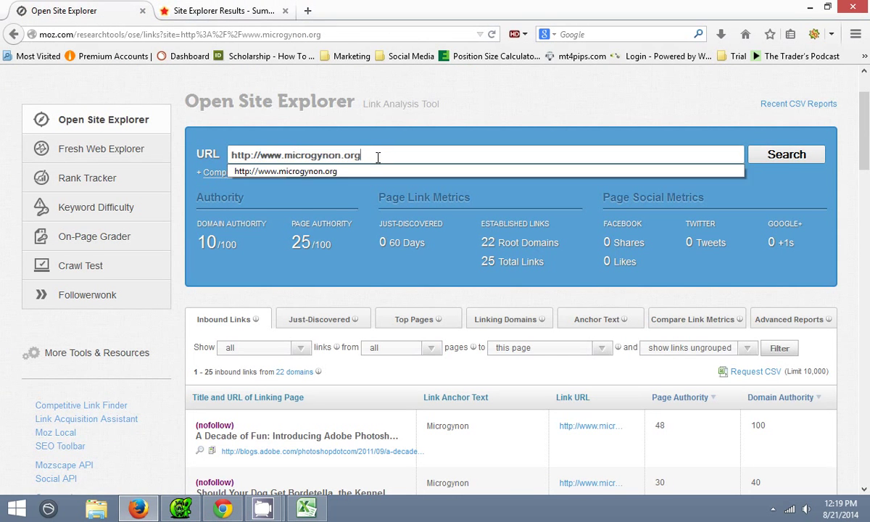
click(310, 154)
drag(285, 154, 393, 163)
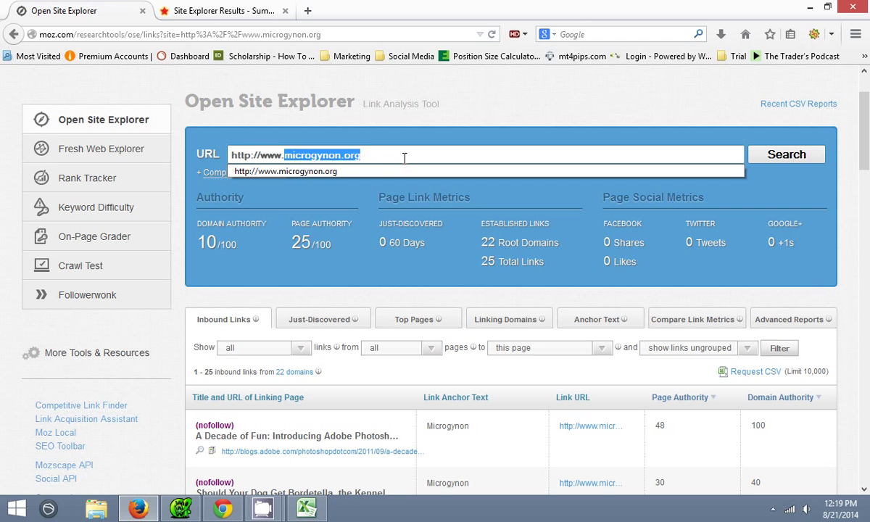
key(ctrl+v)
key(Return)
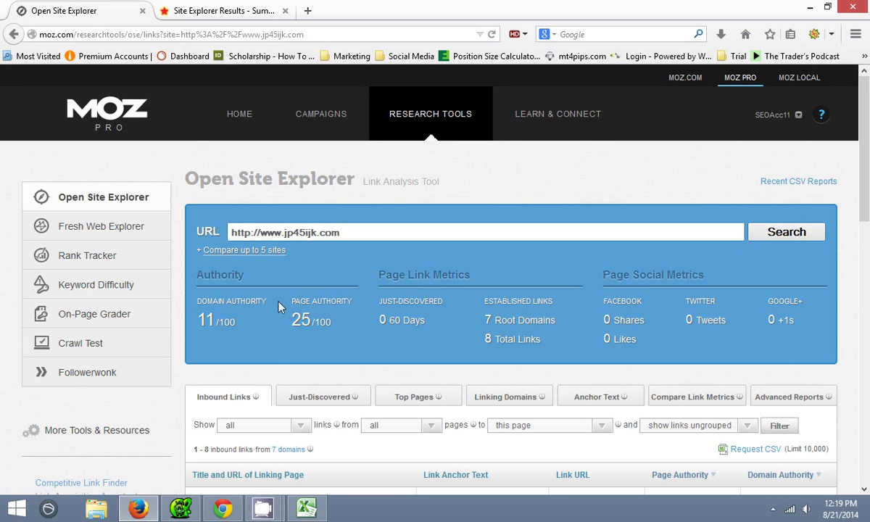
scroll(300, 319, down, 3)
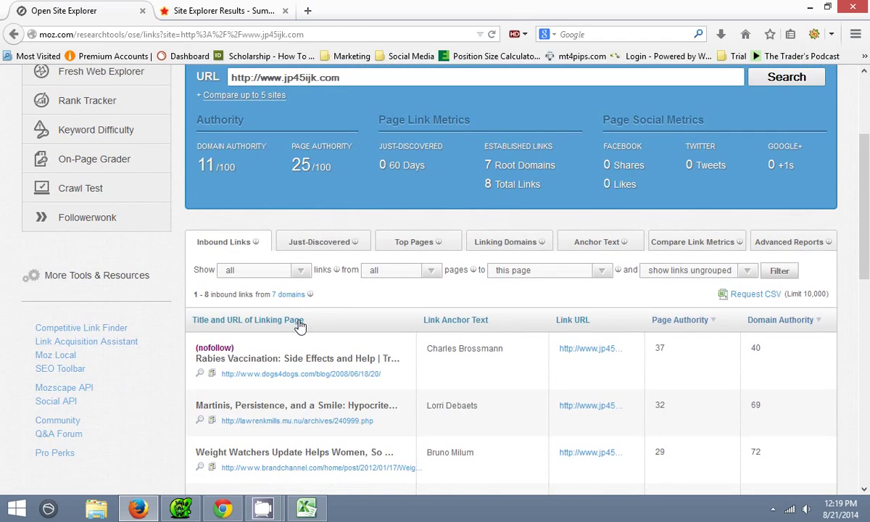
scroll(300, 320, down, 6)
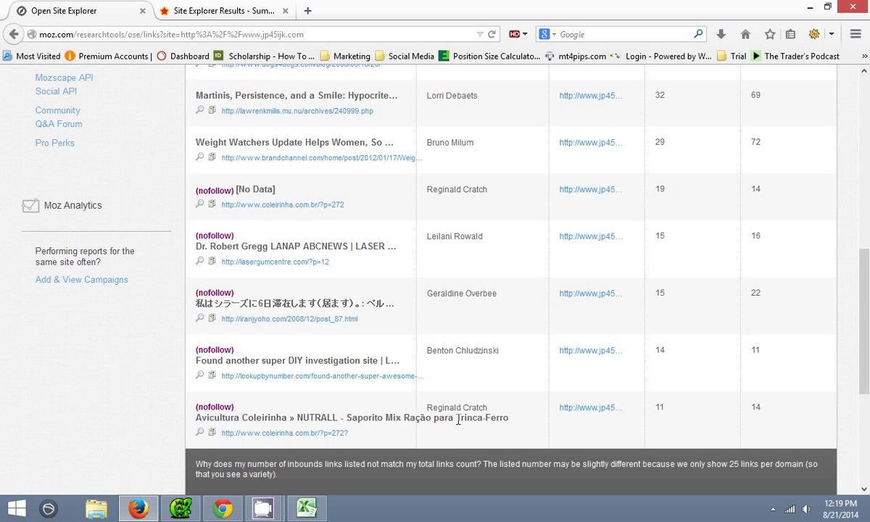
scroll(456, 412, up, 1)
scroll(455, 412, up, 10)
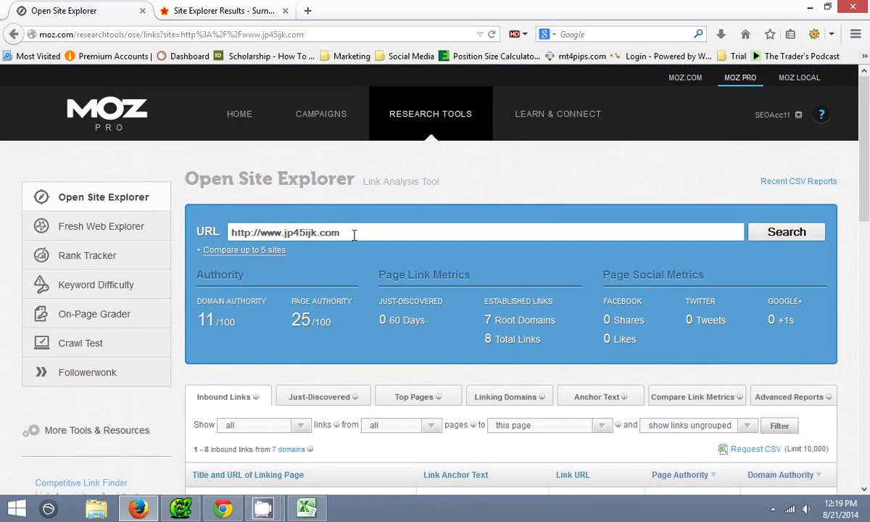
drag(335, 232, 265, 232)
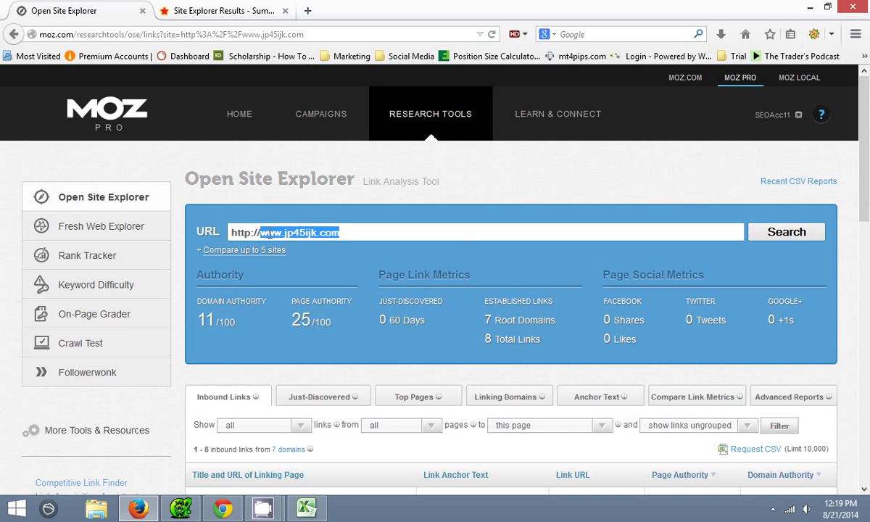
right_click(287, 233)
click(319, 278)
key(ctrl+Tab)
scroll(338, 235, up, 2)
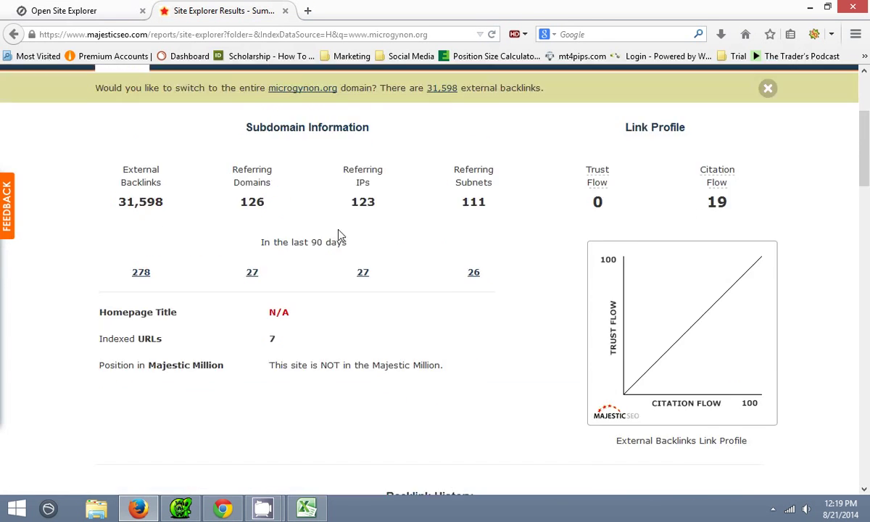
scroll(338, 235, up, 4)
drag(263, 168, 55, 166)
key(ctrl+v)
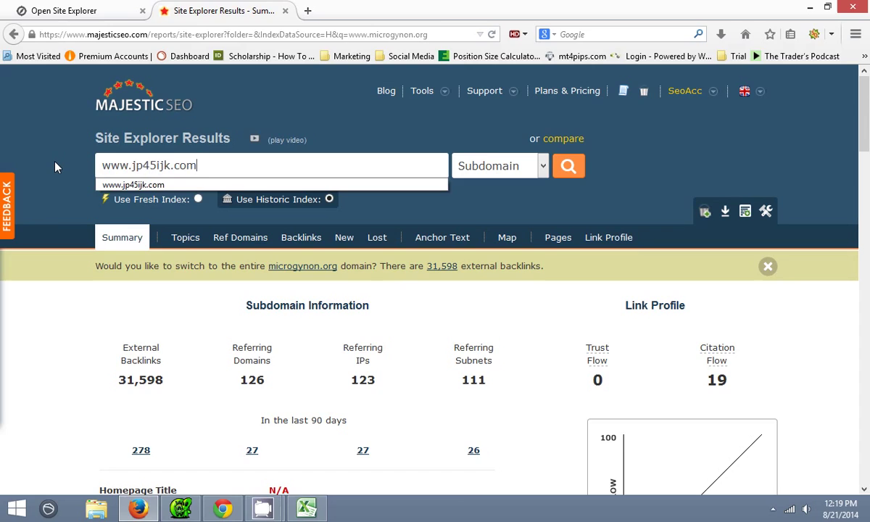
key(Return)
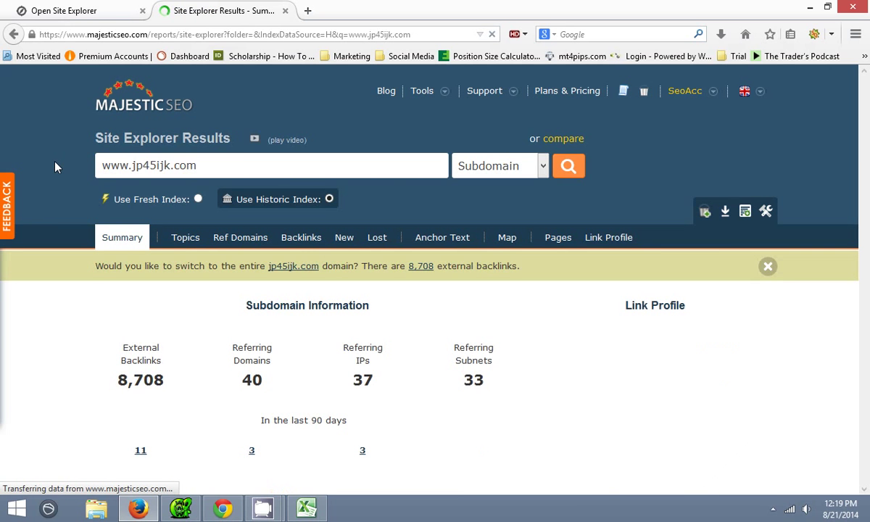
scroll(181, 360, down, 2)
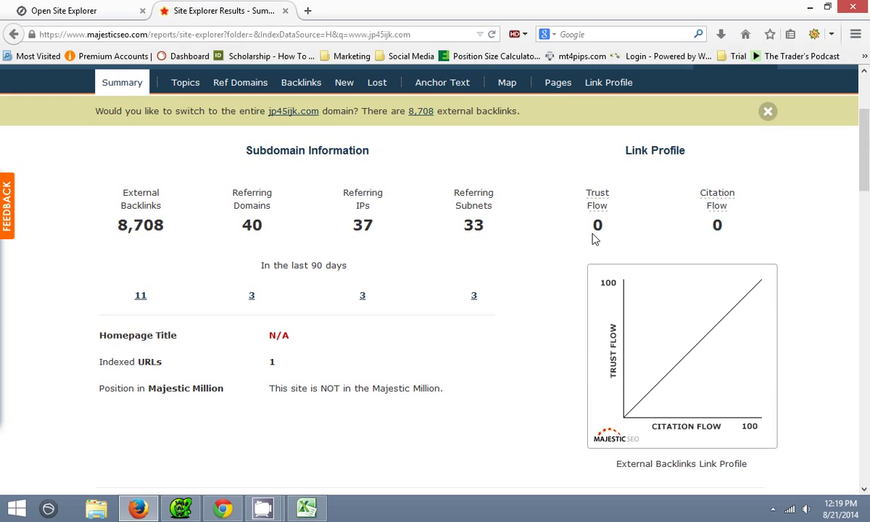
scroll(594, 239, down, 6)
scroll(425, 238, down, 2)
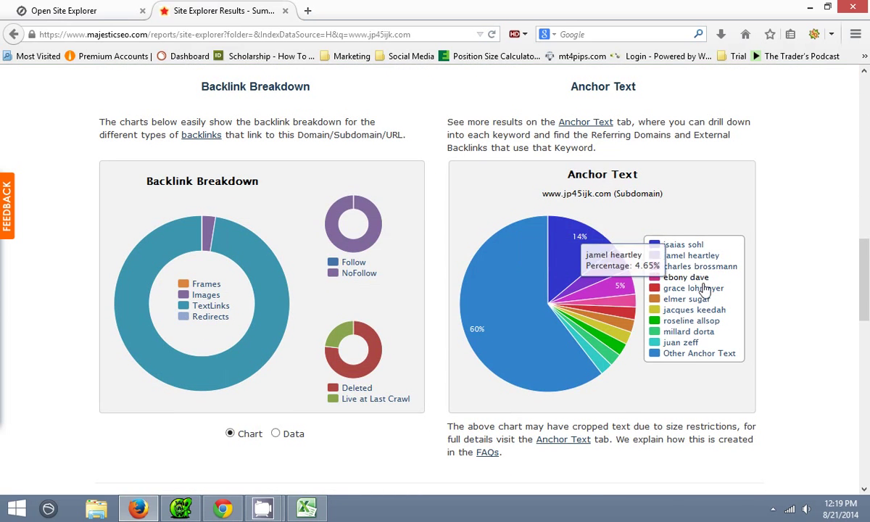
scroll(301, 334, up, 4)
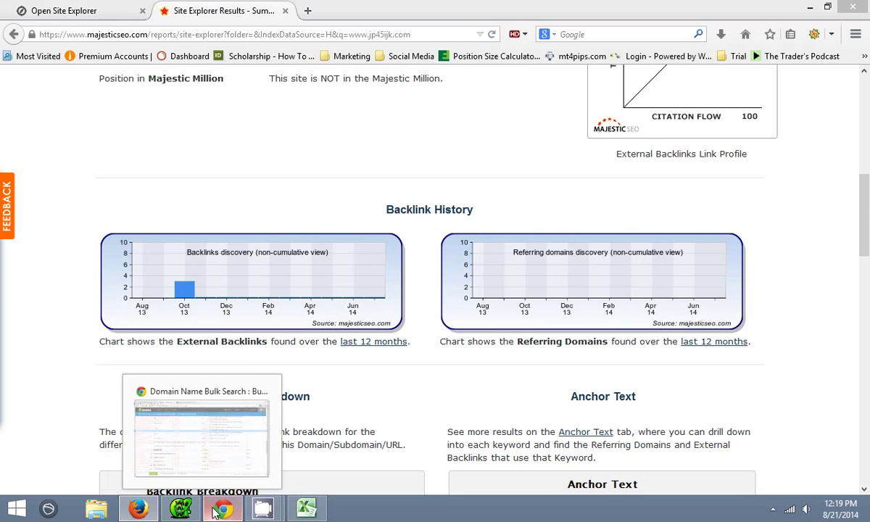
Switch to the Dynadot bulk search results and copy the available domain ajpwodjapwdoajwpdomod.com
click(220, 359)
drag(267, 345, 127, 346)
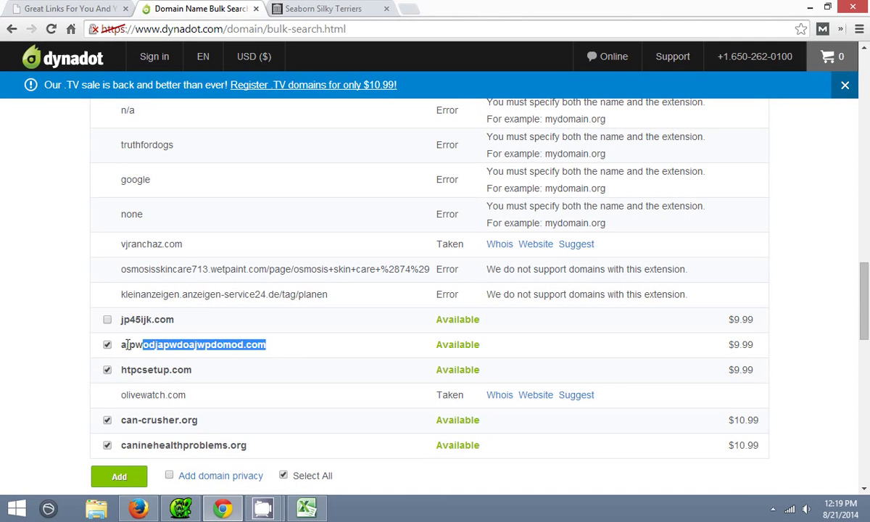
right_click(161, 343)
click(169, 355)
click(198, 375)
drag(272, 342, 150, 340)
right_click(171, 345)
click(182, 354)
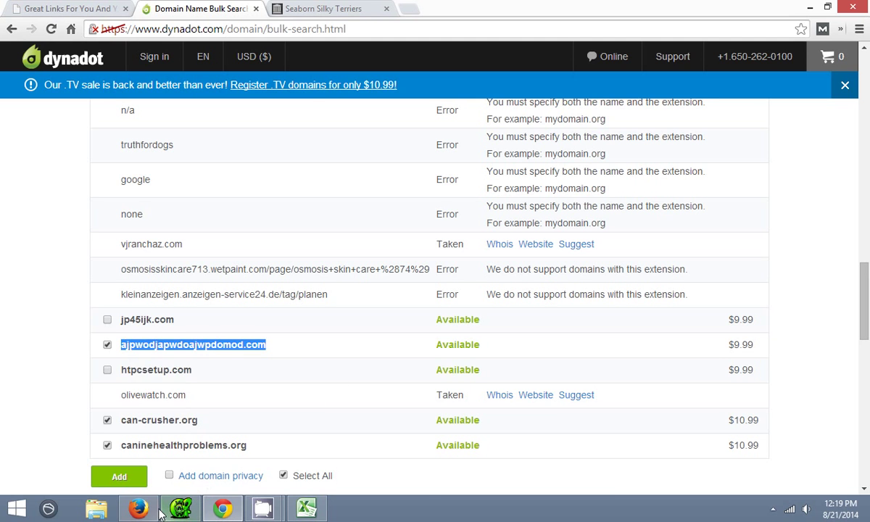
Look up ajpwodjapwdoajwpdomod.com in Majestic SEO's Site Explorer
key(alt+Tab)
scroll(181, 92, up, 1)
scroll(182, 92, up, 5)
click(76, 10)
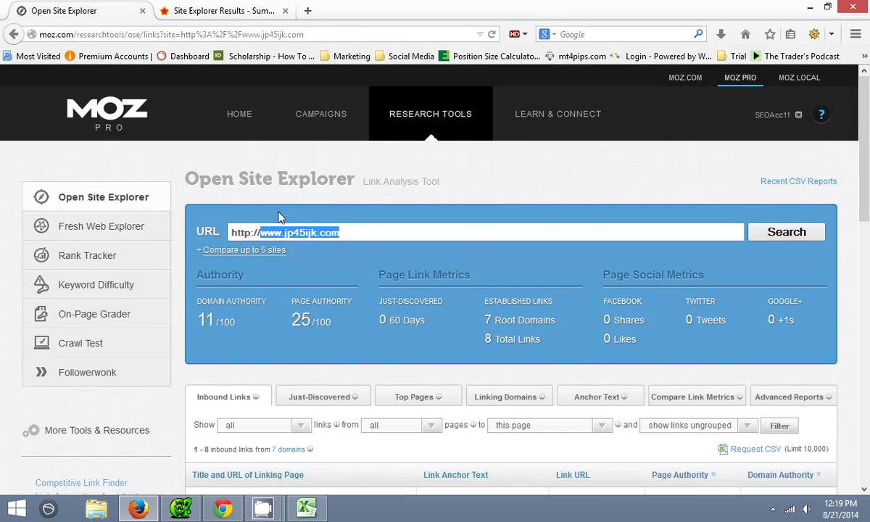
click(213, 10)
scroll(317, 278, up, 1)
scroll(317, 277, up, 3)
drag(207, 165, 86, 162)
key(ctrl+v)
key(Return)
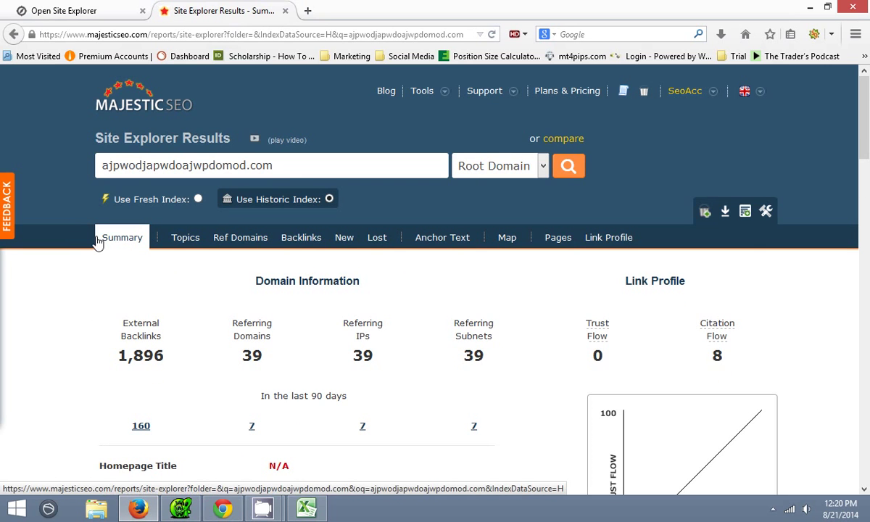
Examine the backlink history, trust and citation flow, and anchor text of ajpwodjapwdoajwpdomod.com in Majestic SEO
scroll(166, 304, down, 5)
scroll(165, 306, down, 5)
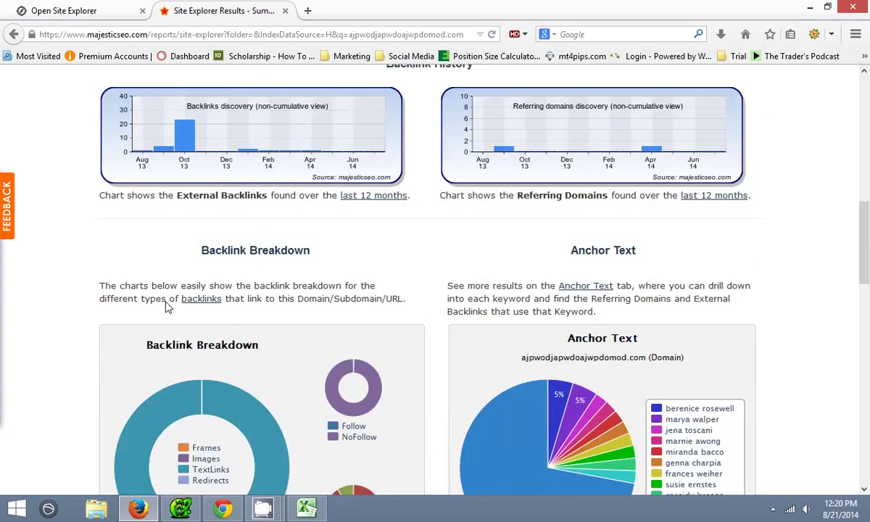
scroll(408, 326, up, 10)
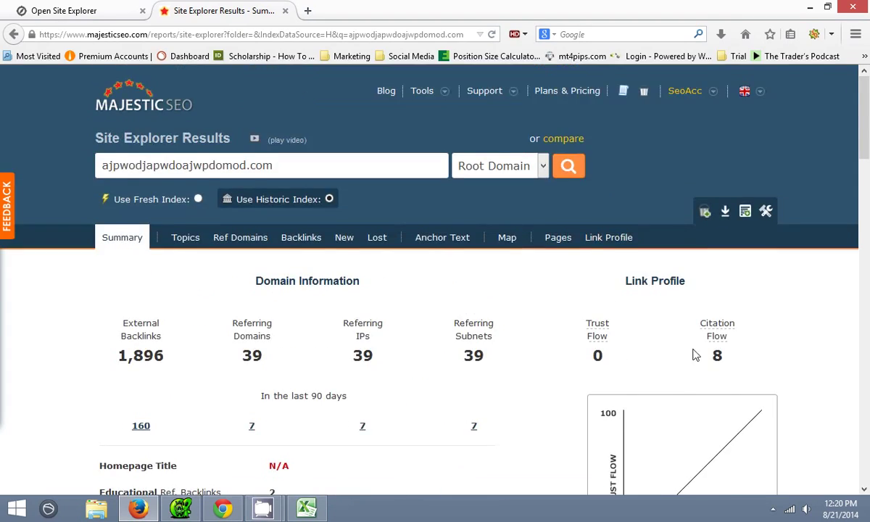
scroll(695, 354, down, 10)
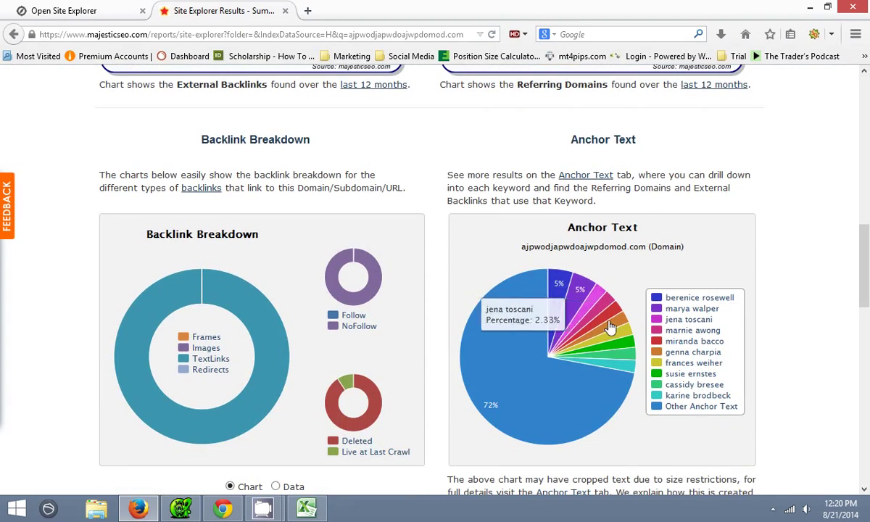
click(79, 12)
click(207, 9)
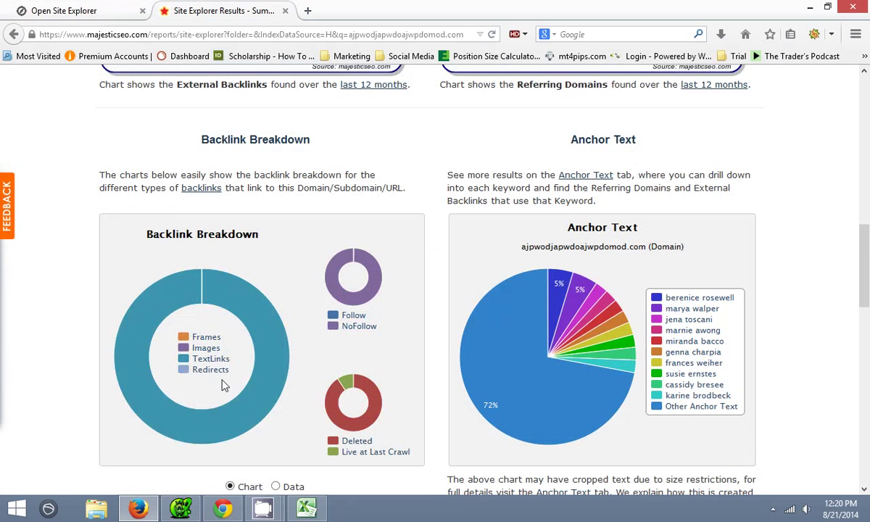
Copy the available domain htpcsetup.com from the Dynadot results and return to Majestic SEO
click(239, 511)
scroll(184, 310, down, 1)
drag(192, 303, 139, 299)
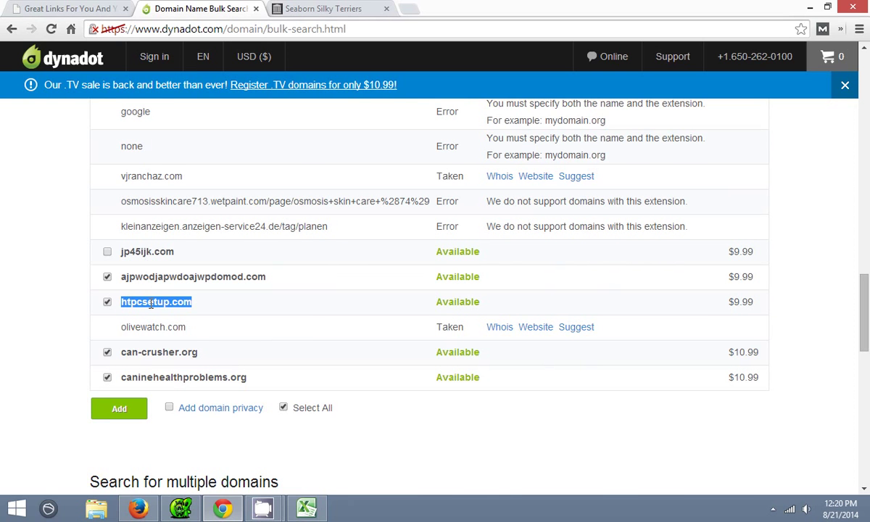
right_click(151, 304)
click(172, 314)
click(147, 508)
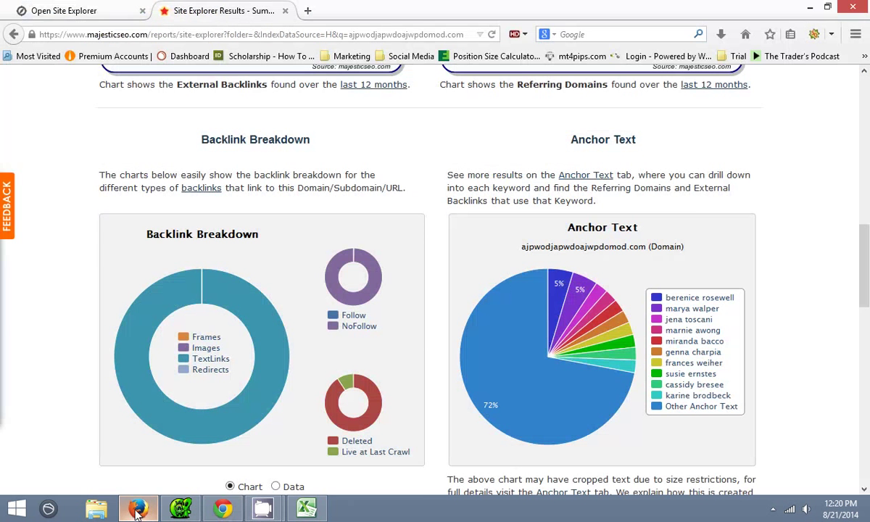
scroll(217, 247, up, 10)
scroll(224, 272, up, 3)
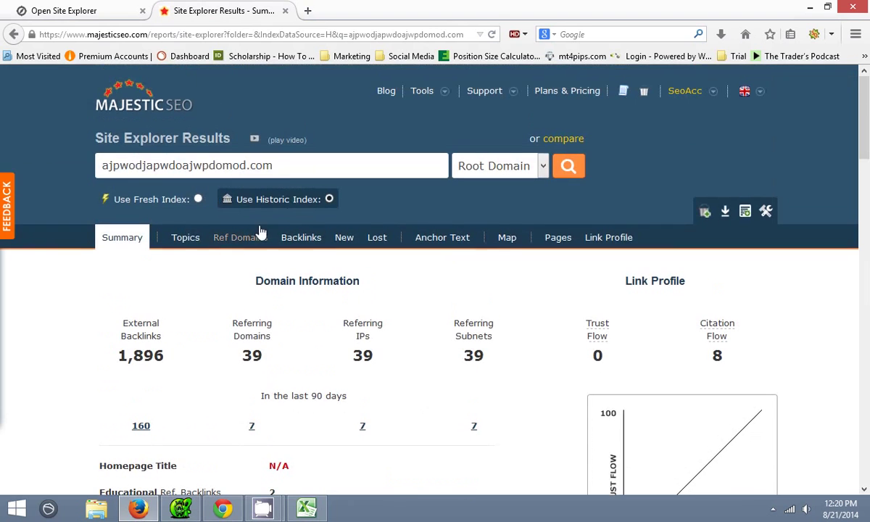
drag(273, 165, 88, 165)
text(www.)
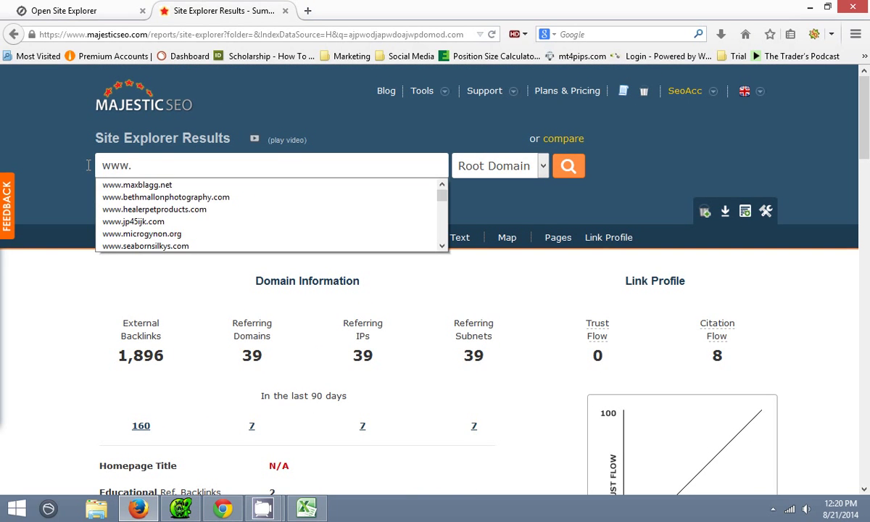
key(ctrl+v)
key(Return)
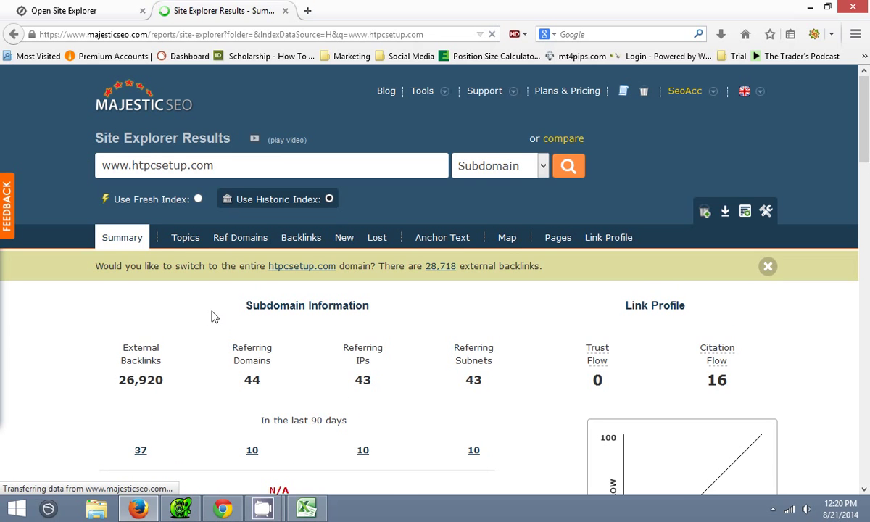
scroll(155, 359, down, 12)
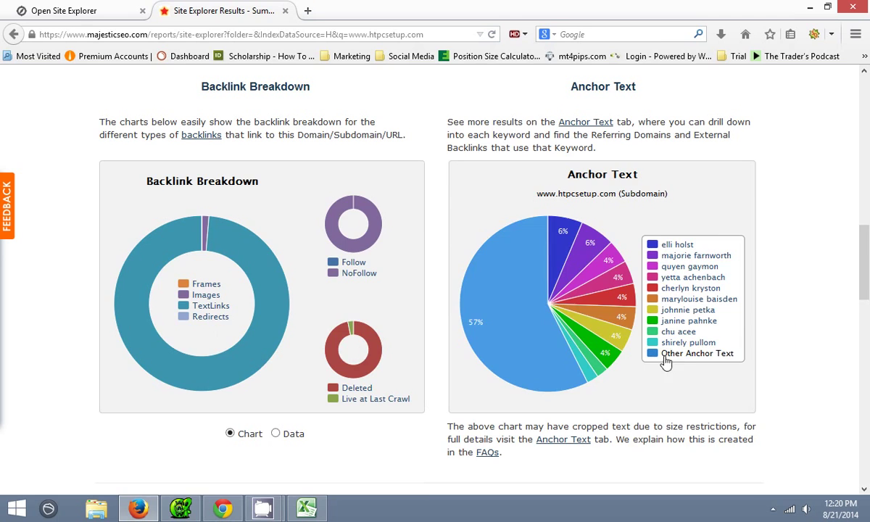
scroll(306, 349, up, 4)
click(210, 514)
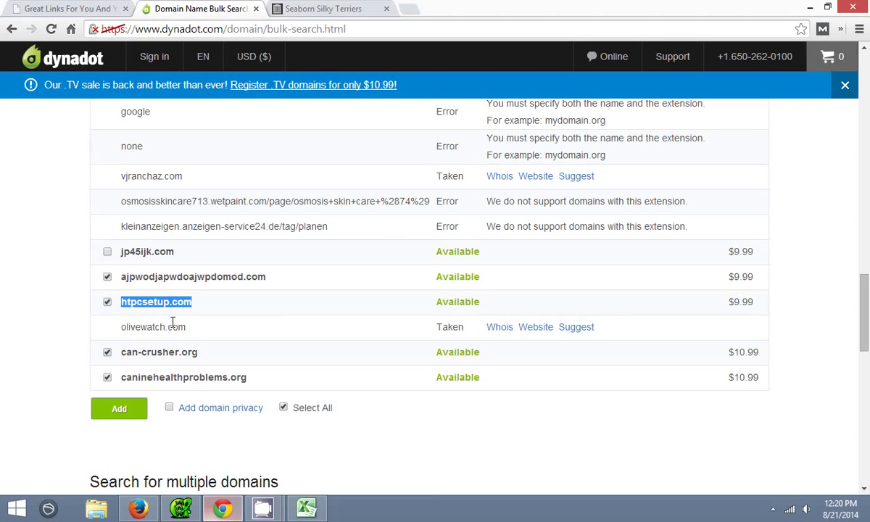
drag(210, 353, 118, 353)
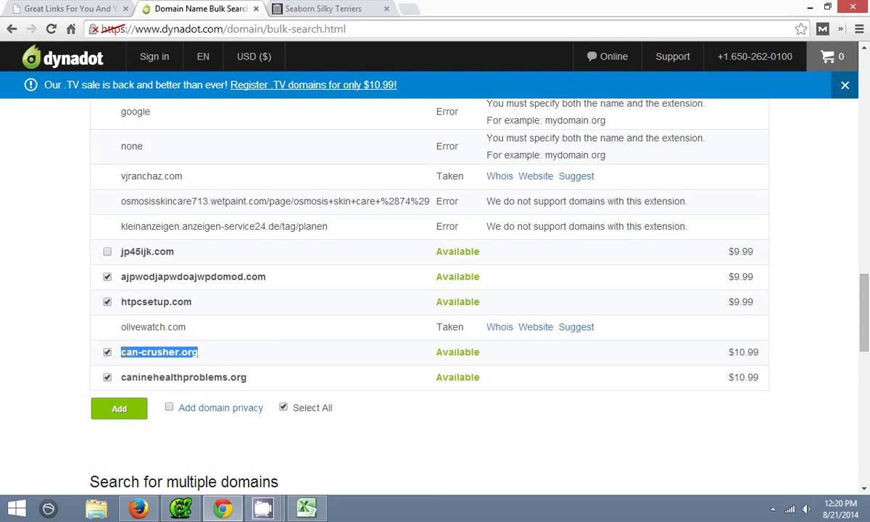
right_click(125, 356)
click(144, 356)
click(138, 509)
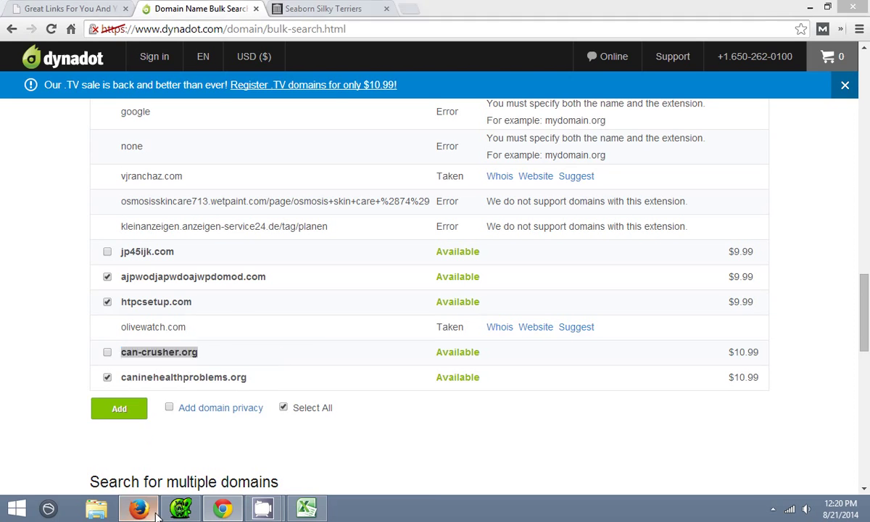
scroll(315, 219, up, 10)
click(93, 10)
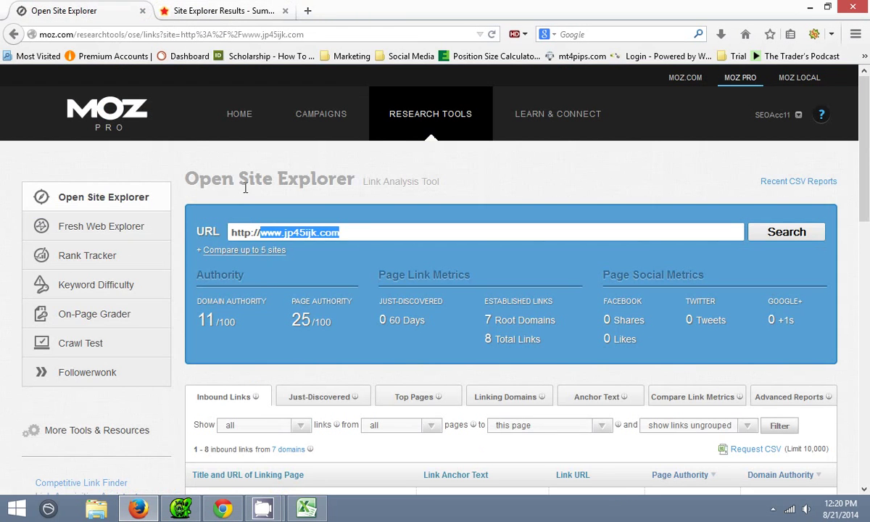
click(389, 234)
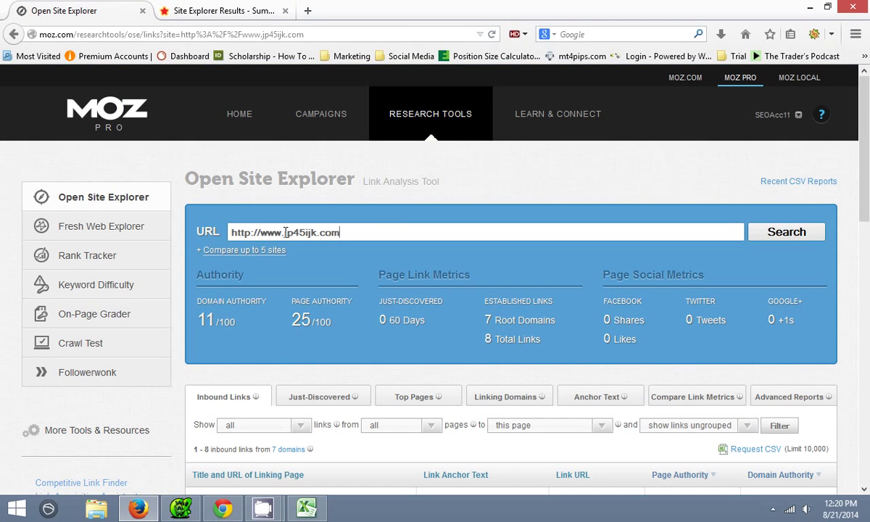
drag(286, 232, 405, 232)
key(ctrl+v)
key(Return)
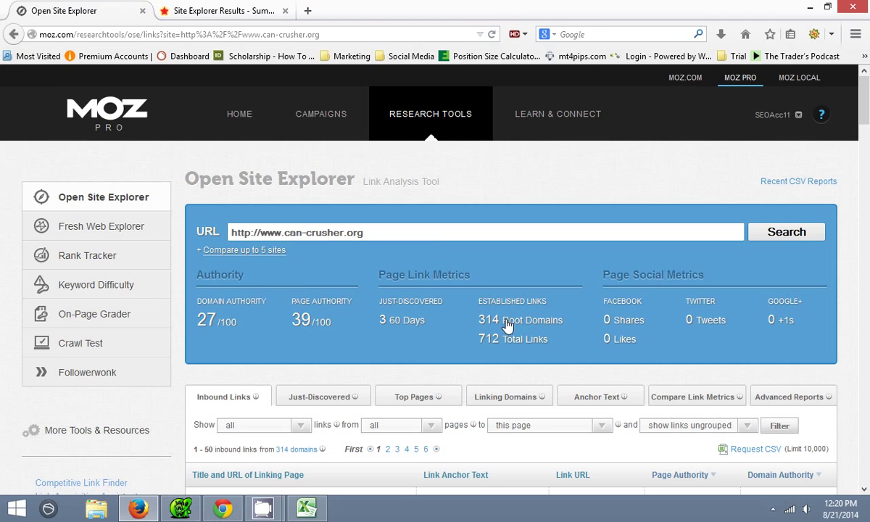
scroll(431, 330, down, 3)
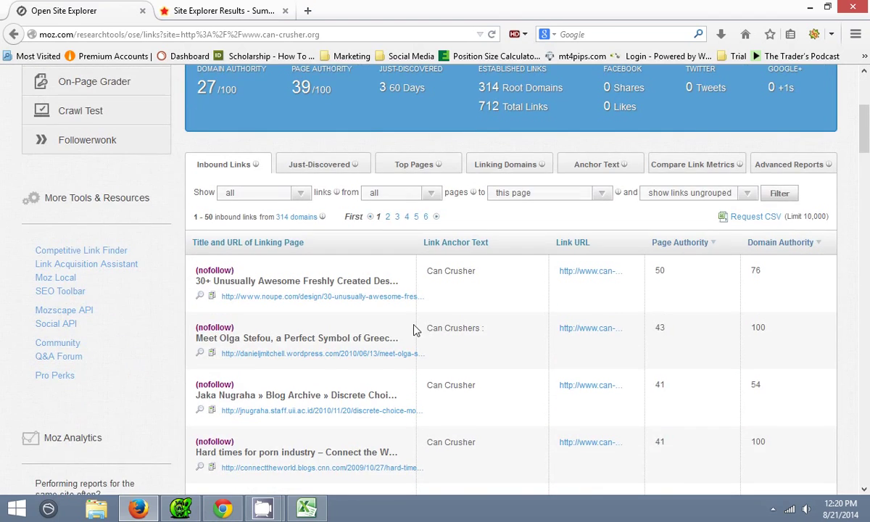
scroll(370, 327, down, 4)
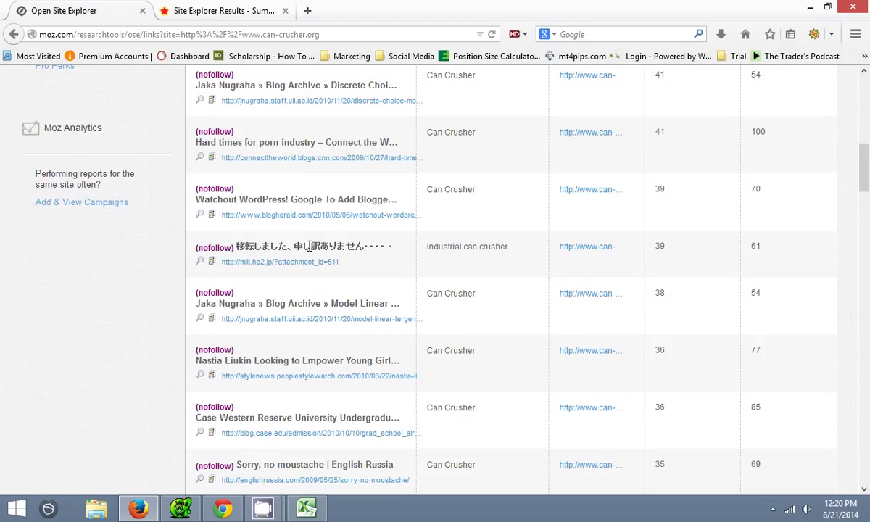
scroll(347, 249, down, 6)
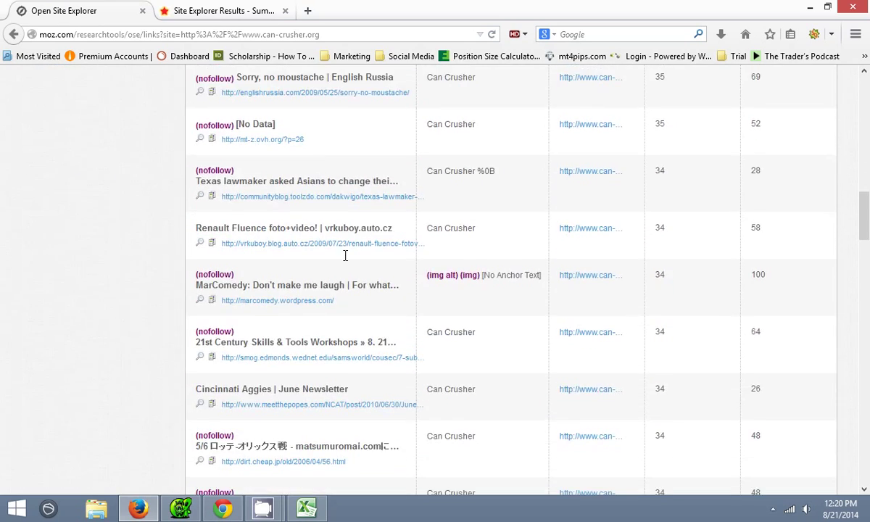
scroll(336, 267, down, 3)
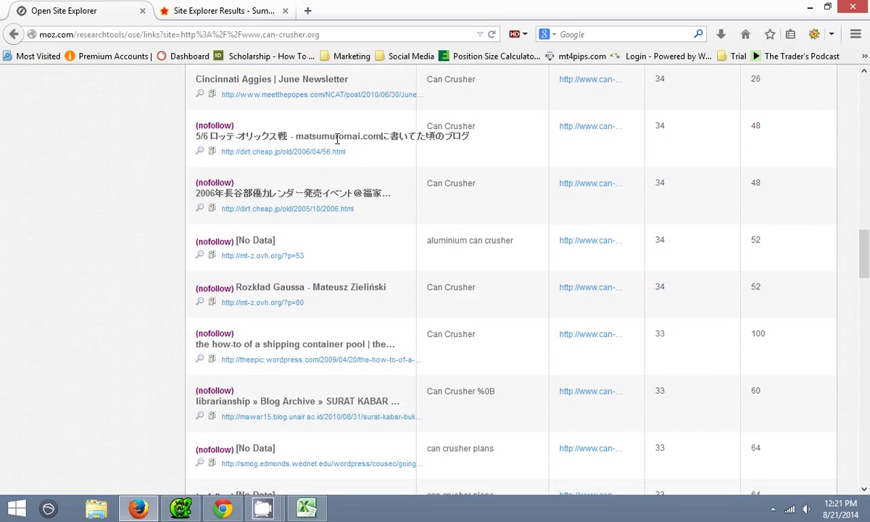
scroll(343, 192, down, 1)
scroll(337, 203, down, 9)
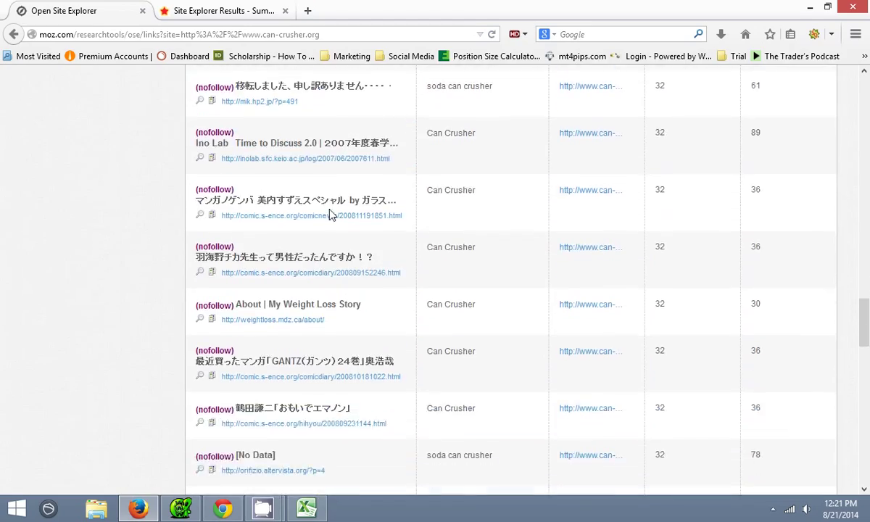
scroll(341, 225, down, 8)
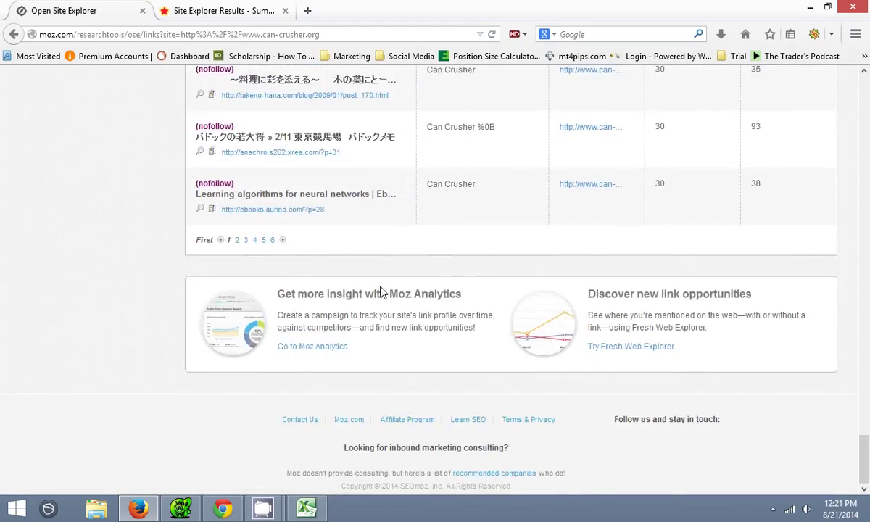
scroll(375, 293, up, 5)
scroll(375, 292, up, 15)
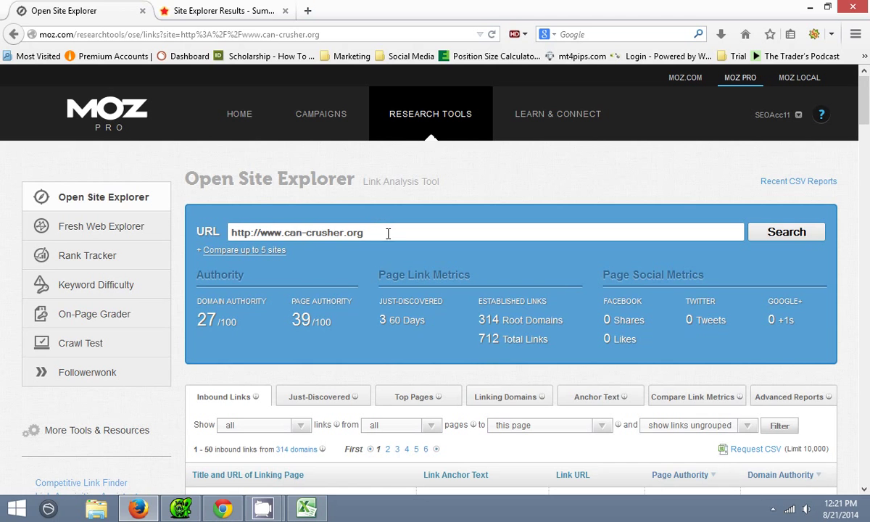
drag(388, 233, 275, 229)
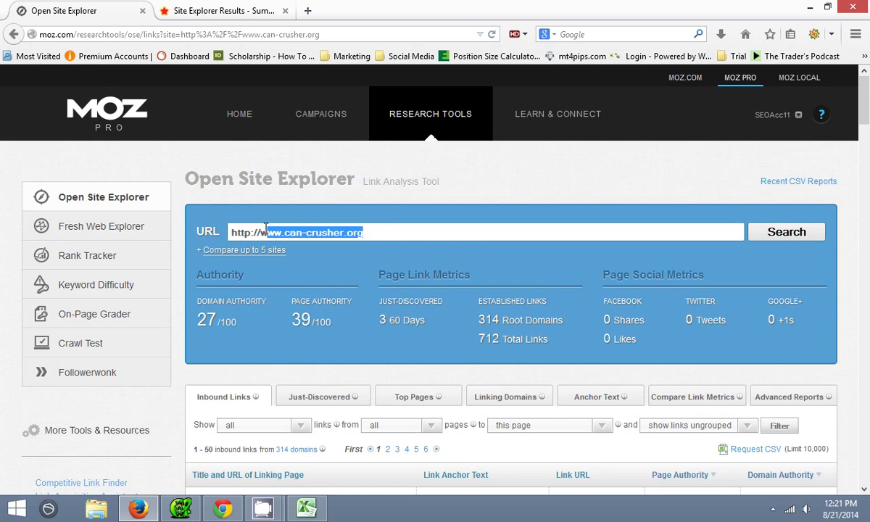
right_click(277, 236)
click(294, 276)
click(223, 10)
drag(220, 164, 12, 167)
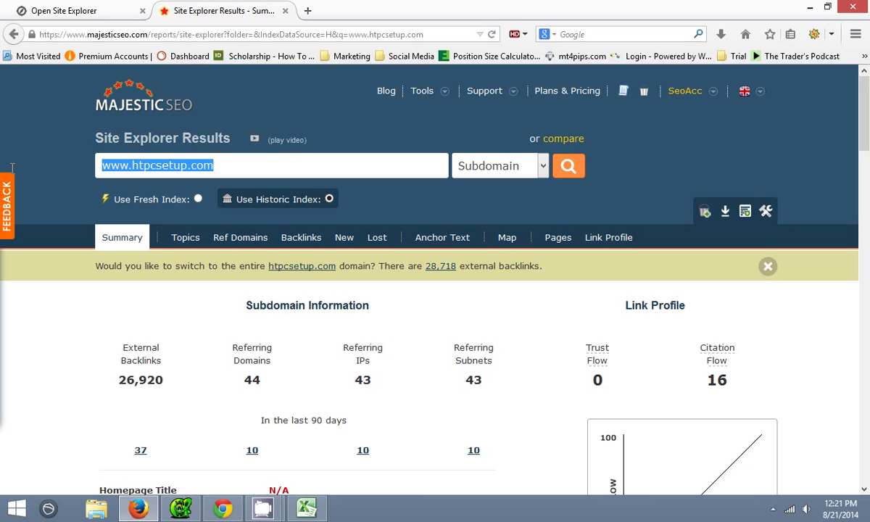
key(ctrl+v)
key(Return)
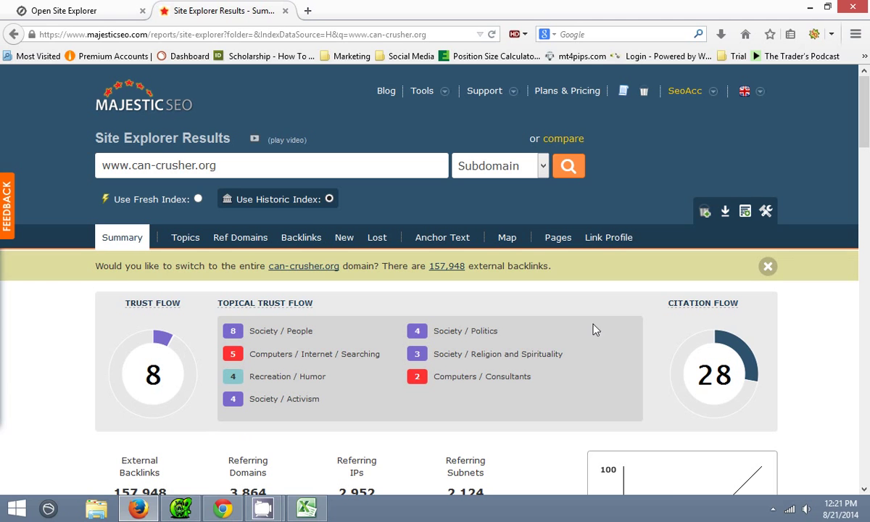
scroll(633, 360, down, 3)
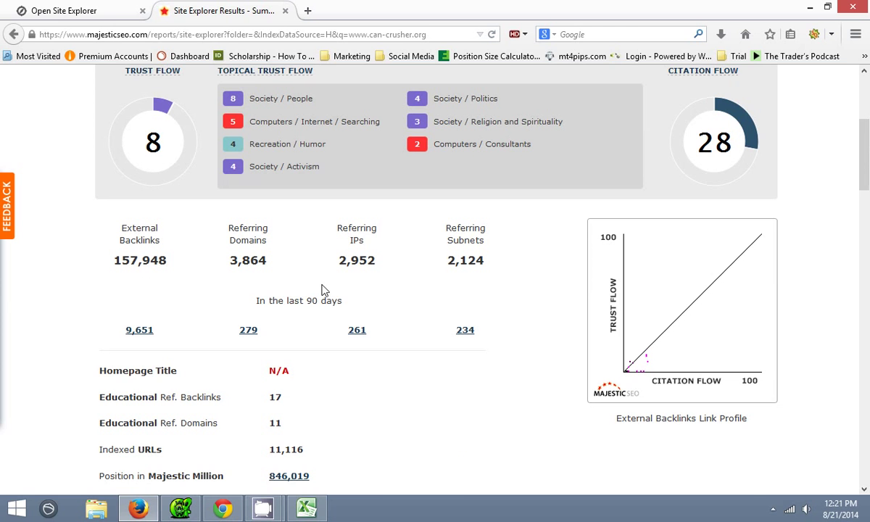
scroll(319, 290, down, 6)
scroll(308, 292, down, 2)
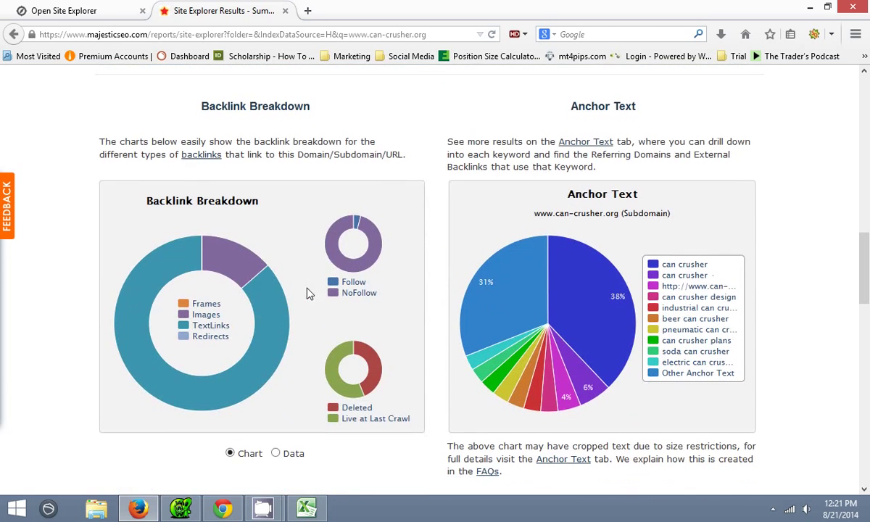
mouse_move(569, 302)
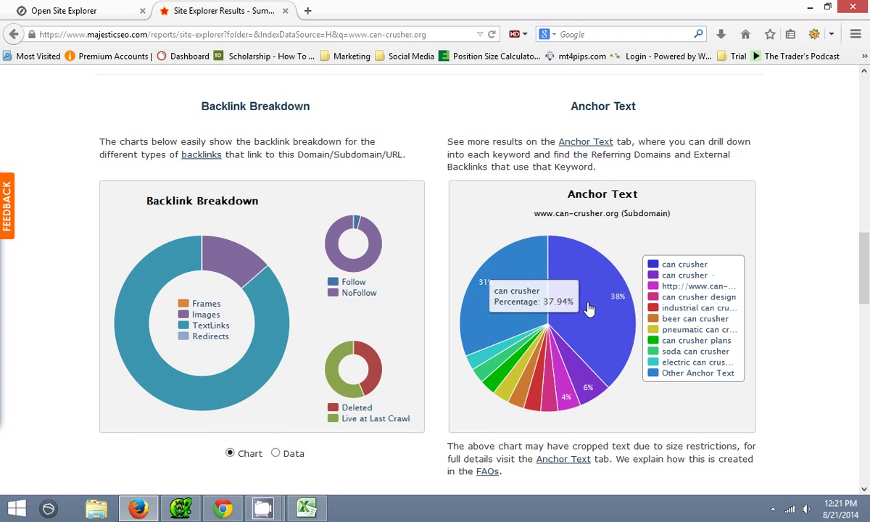
mouse_move(565, 370)
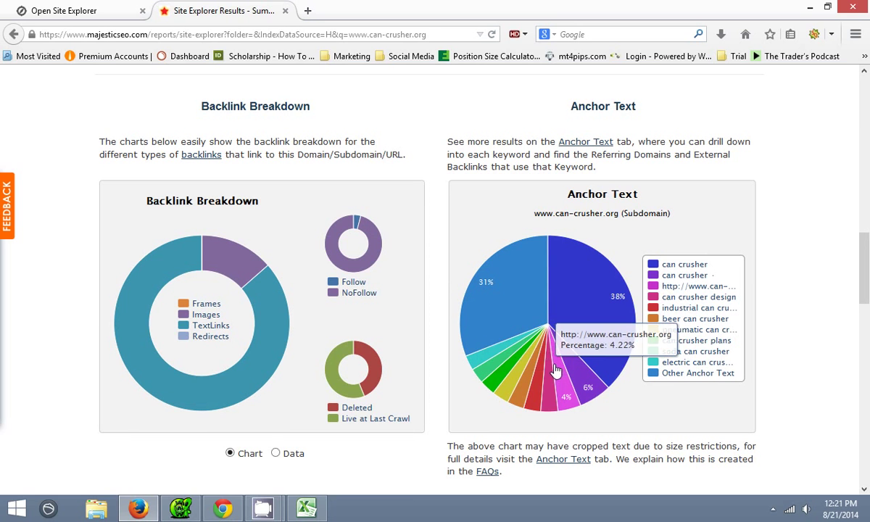
mouse_move(620, 330)
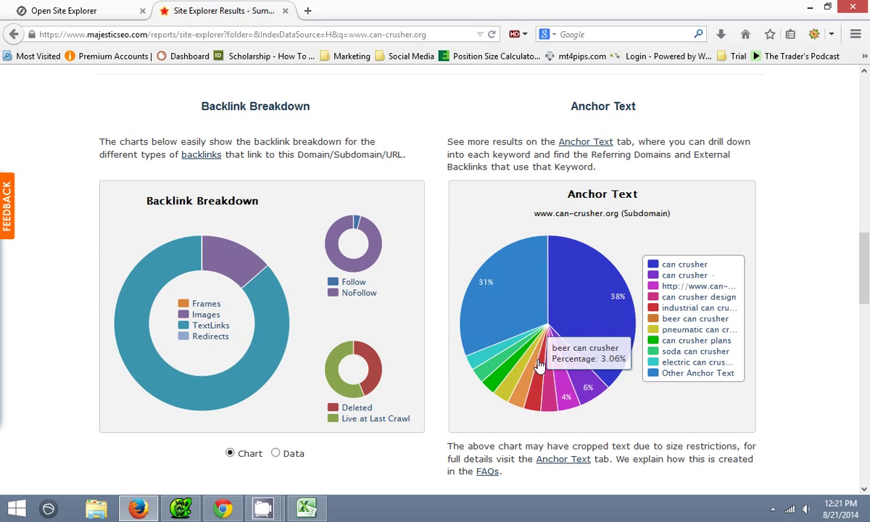
mouse_move(507, 353)
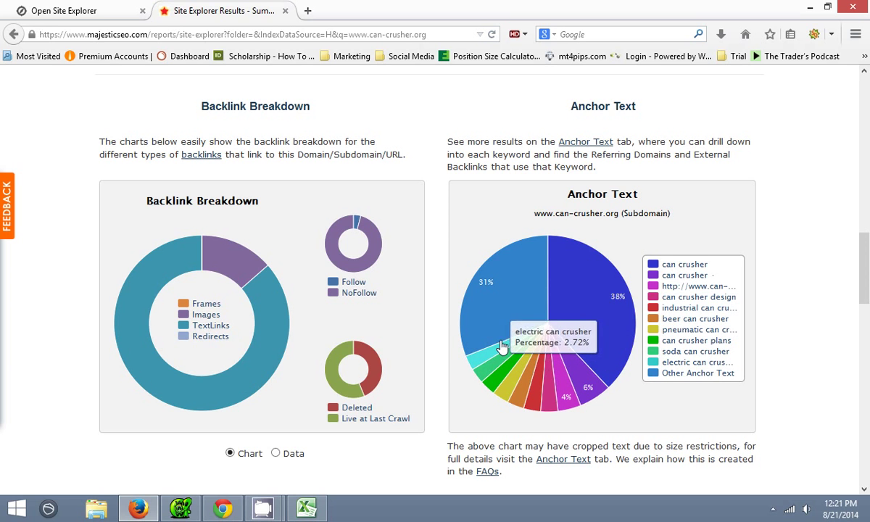
mouse_move(500, 329)
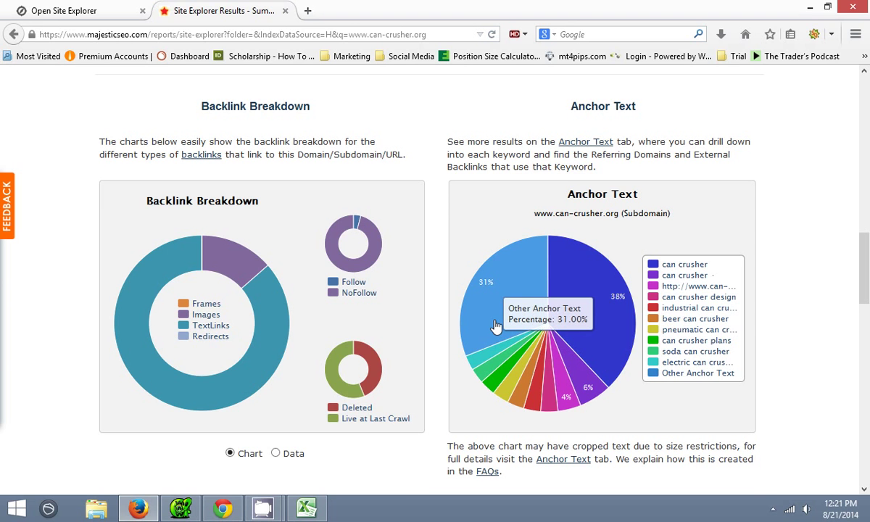
scroll(496, 327, up, 10)
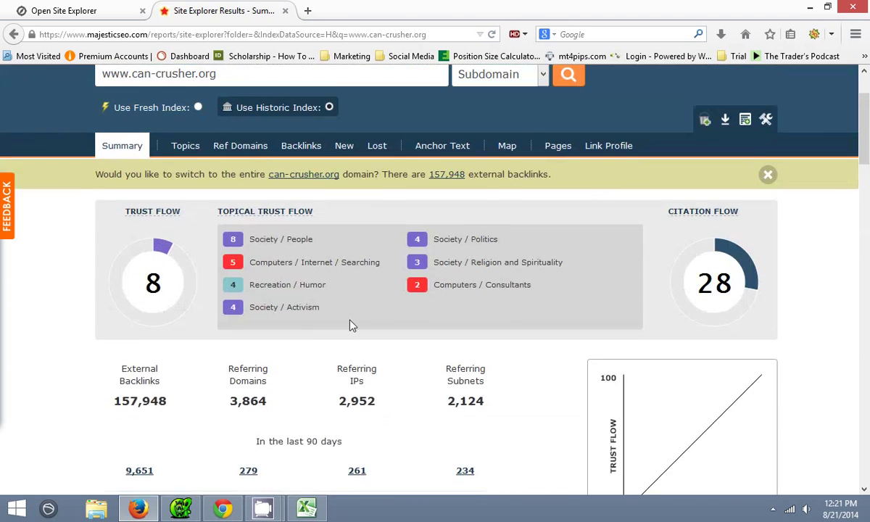
scroll(348, 326, down, 2)
scroll(348, 327, down, 2)
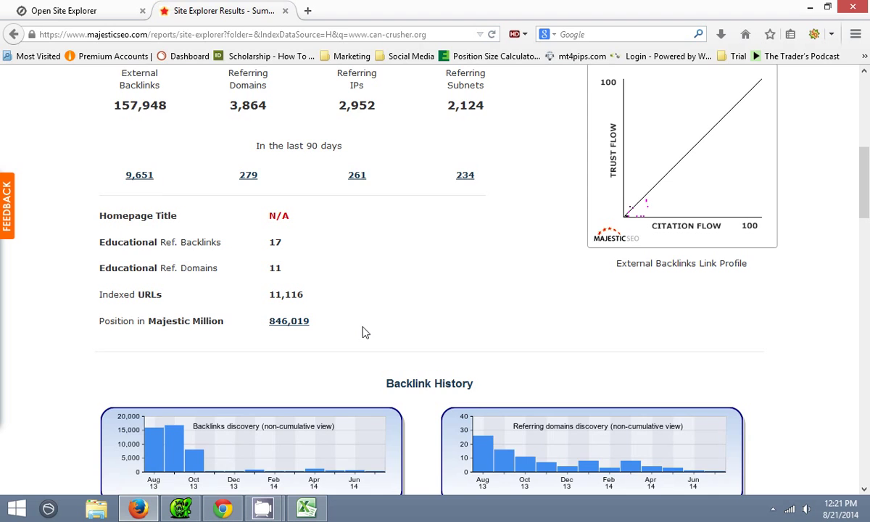
scroll(348, 334, up, 2)
scroll(305, 356, down, 1)
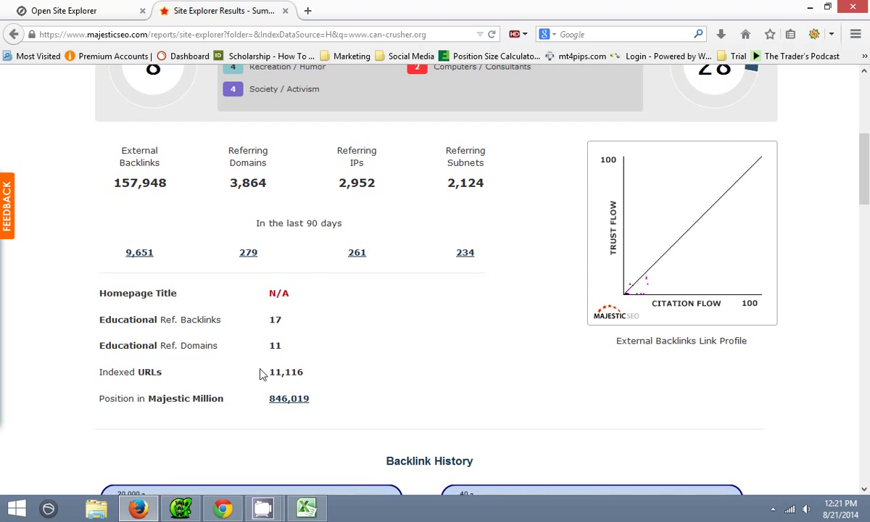
click(341, 375)
scroll(345, 375, up, 2)
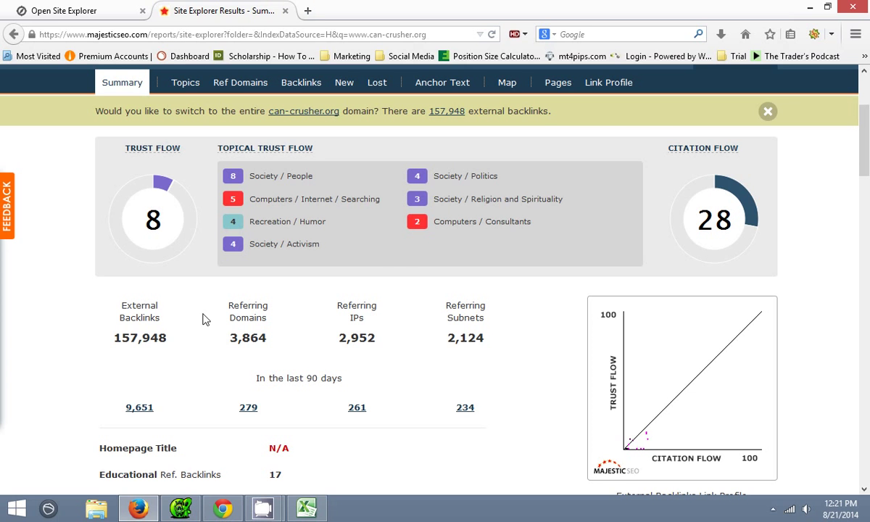
click(223, 508)
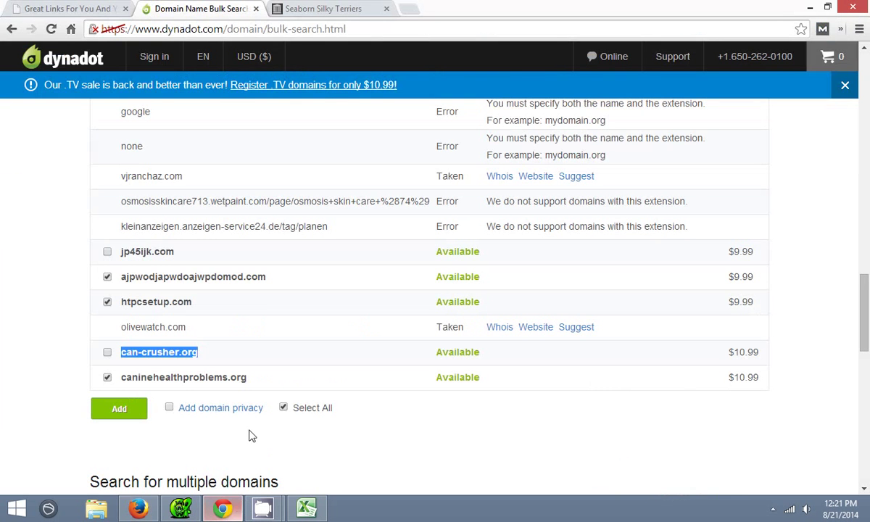
click(322, 8)
click(247, 73)
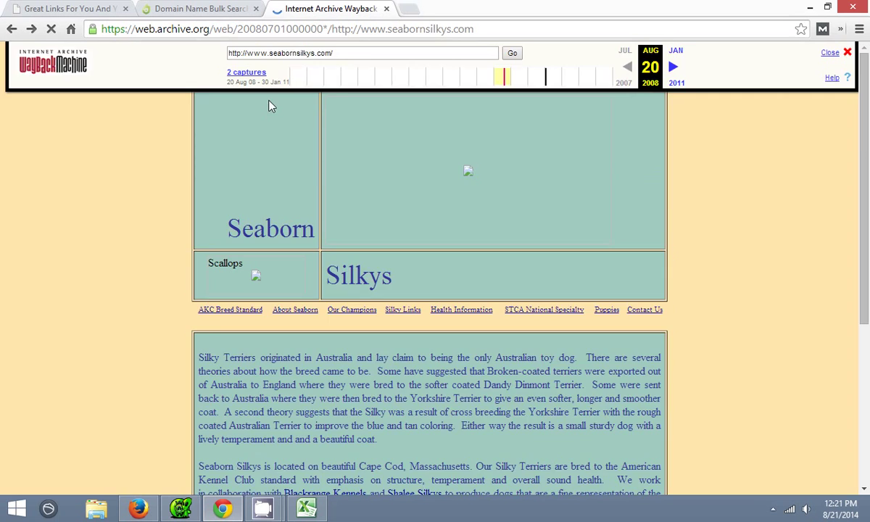
key(ctrl+a)
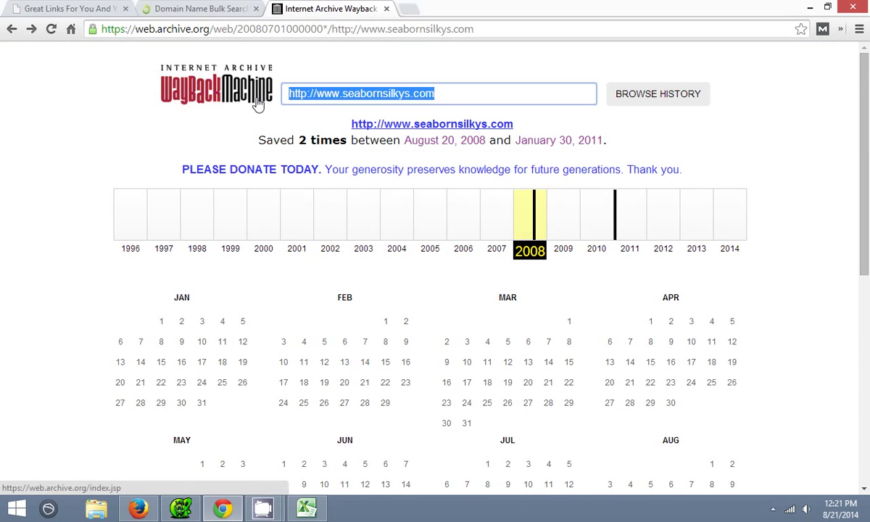
key(ctrl+v)
key(Return)
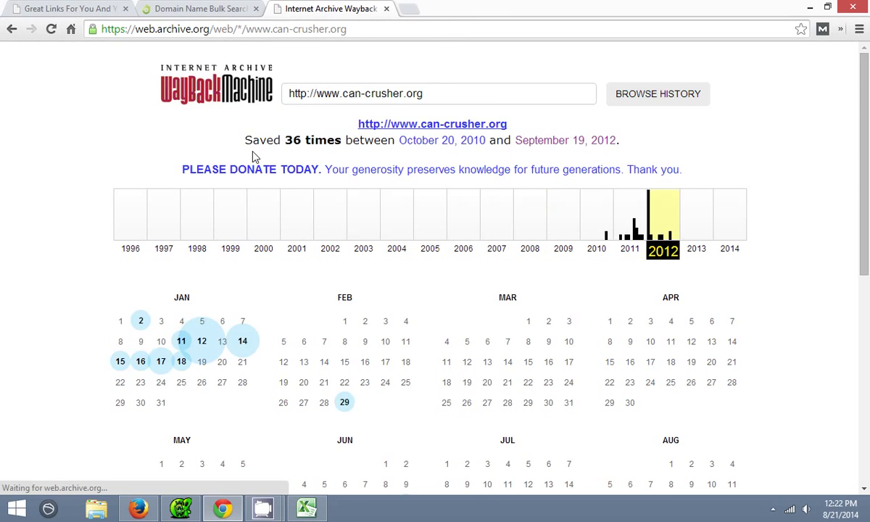
scroll(282, 155, down, 2)
click(203, 202)
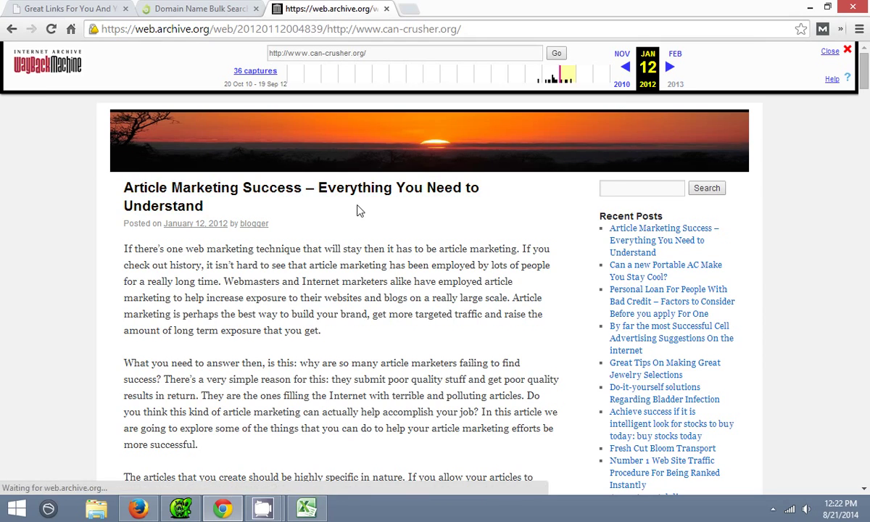
Examine the article topics, recent posts and outbound links on the archived can-crusher.org page, and return to its capture calendar
scroll(352, 217, down, 10)
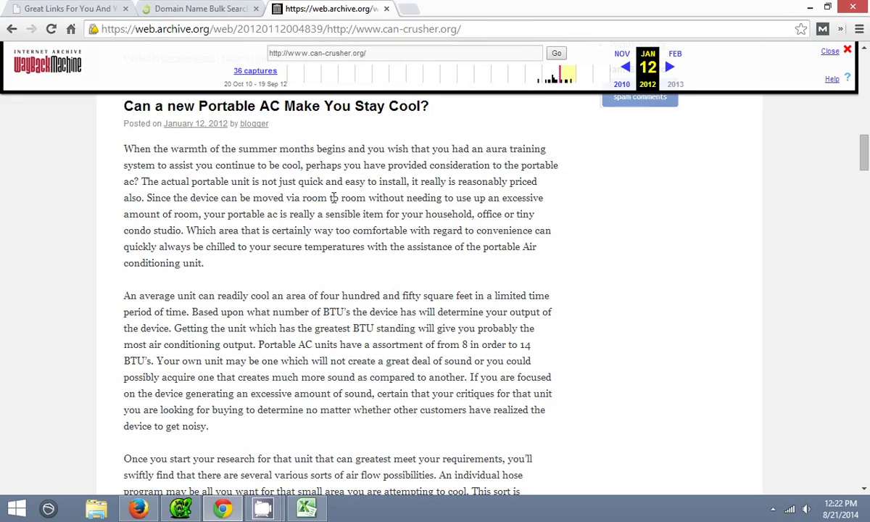
scroll(311, 196, down, 10)
scroll(339, 263, up, 10)
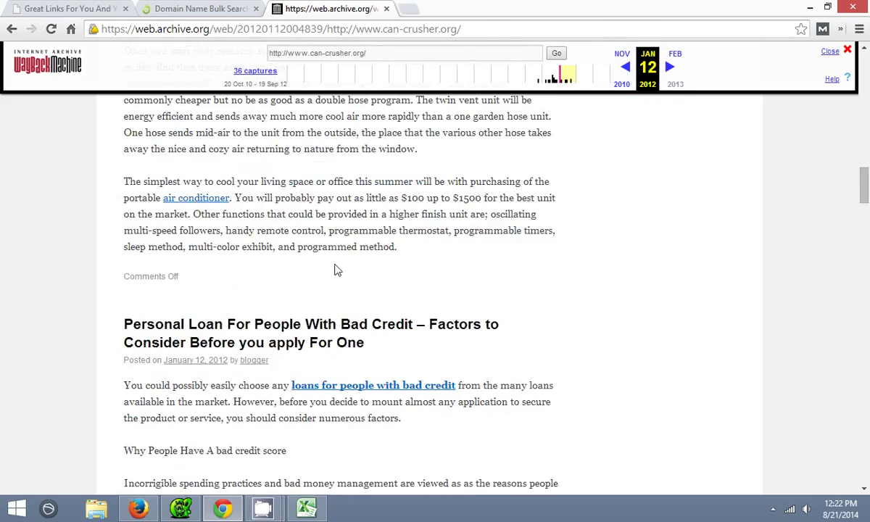
scroll(328, 254, down, 5)
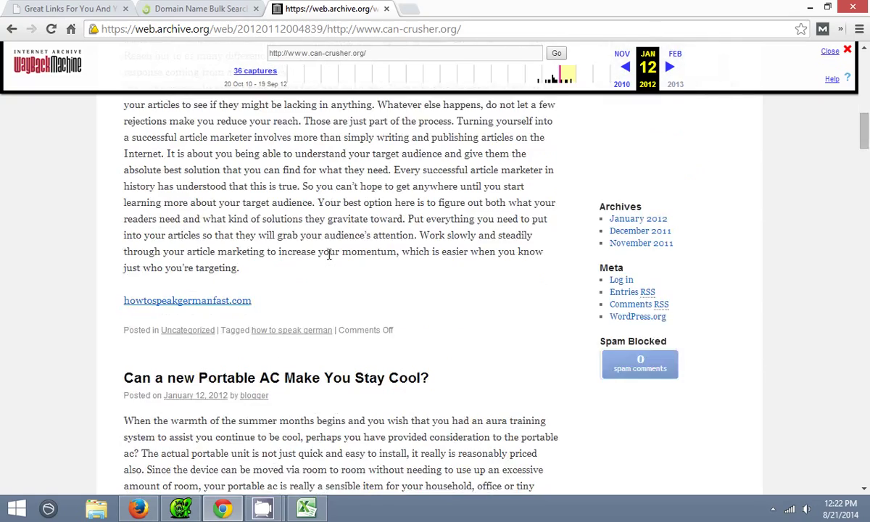
scroll(327, 255, up, 6)
scroll(327, 256, up, 3)
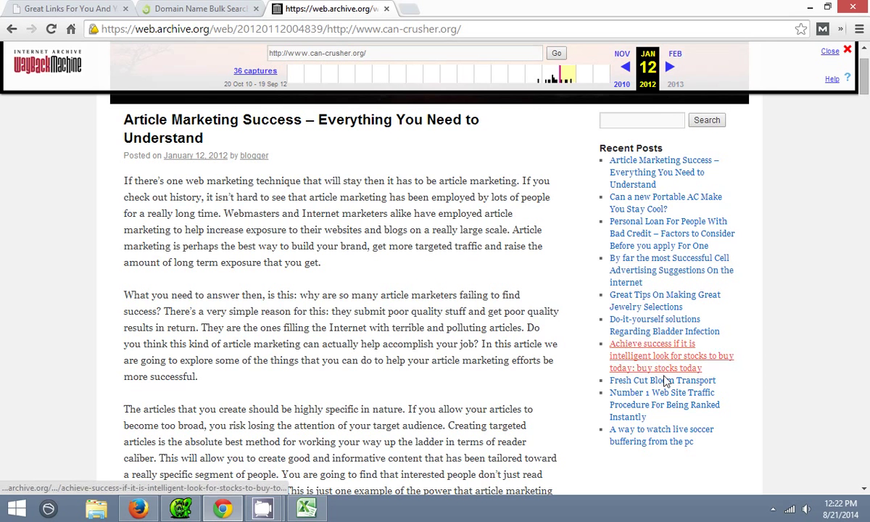
scroll(506, 375, up, 1)
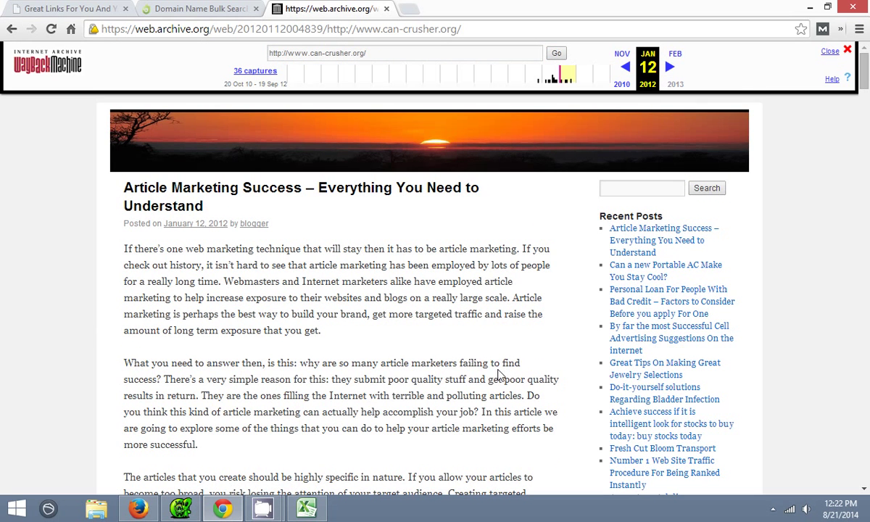
scroll(482, 365, down, 12)
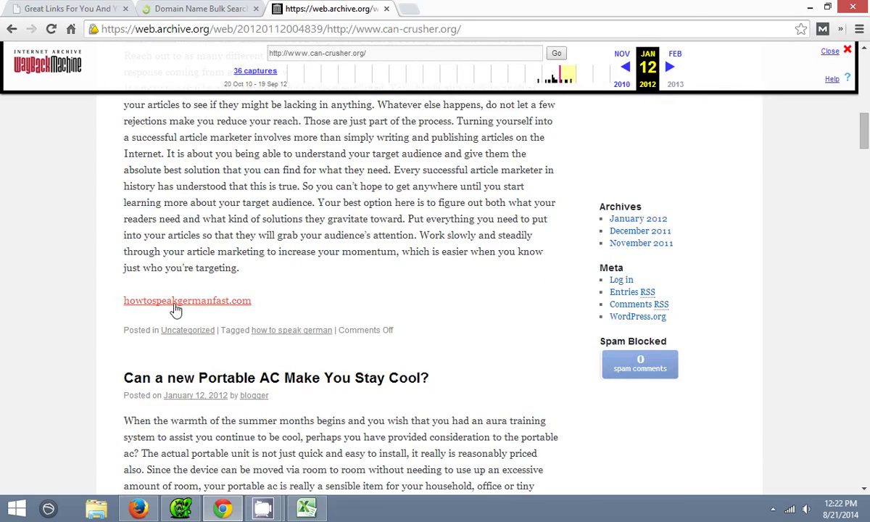
scroll(177, 310, down, 8)
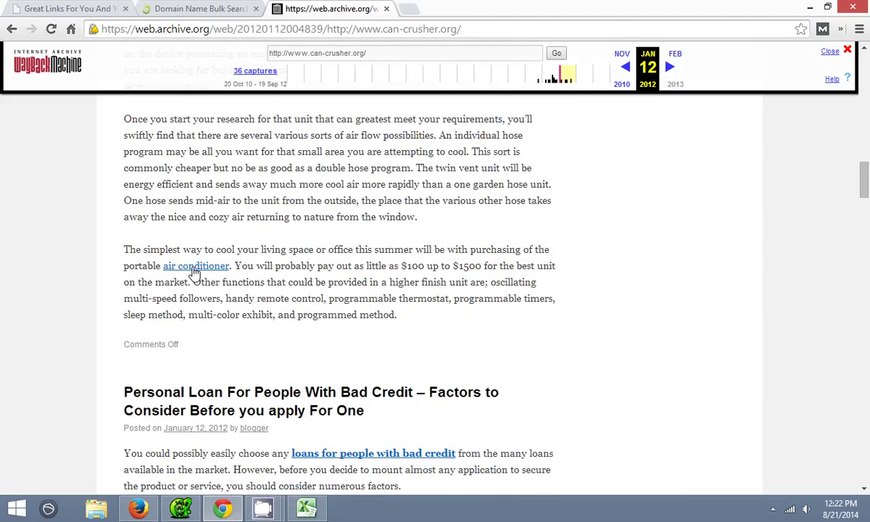
scroll(369, 246, down, 3)
scroll(291, 356, up, 8)
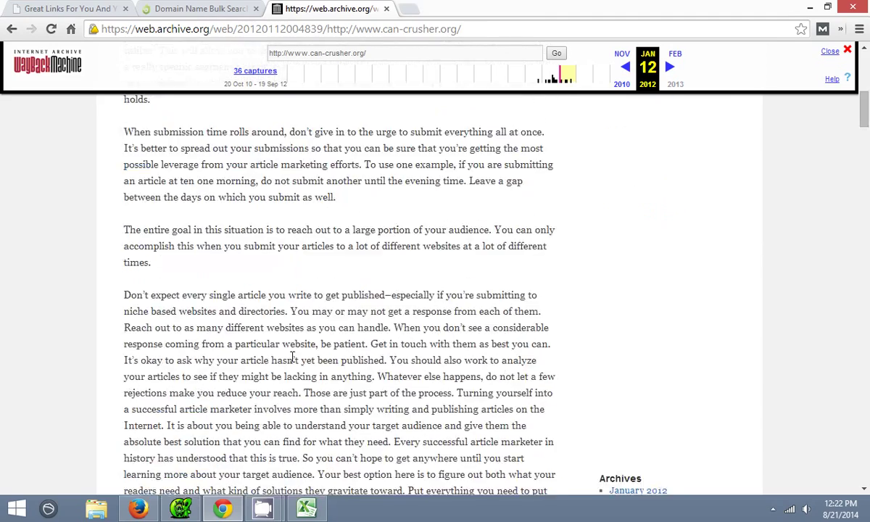
scroll(291, 355, up, 8)
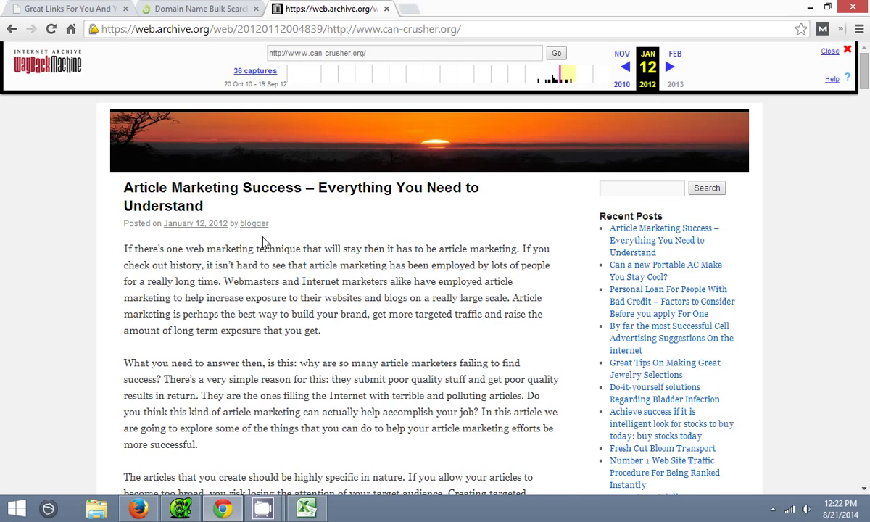
key(alt+Left)
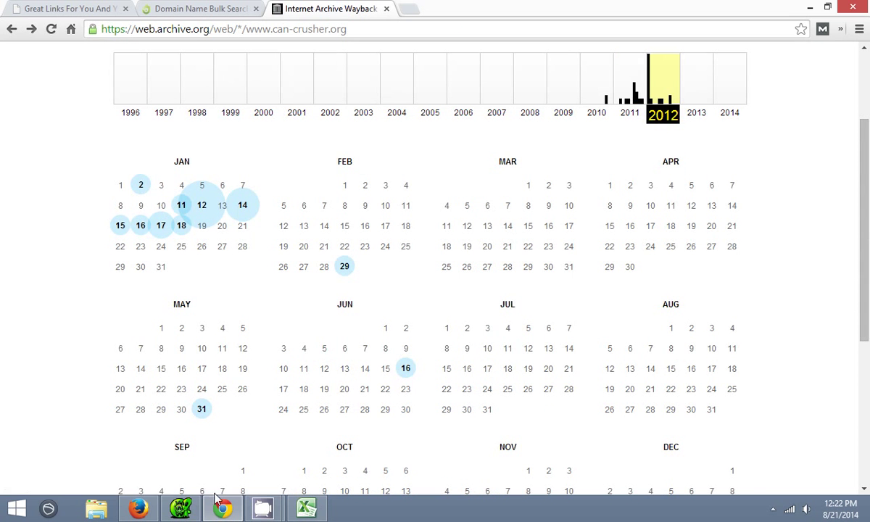
Copy the available domain caninehealthproblems.org from the Dynadot bulk search results
key(alt+Tab)
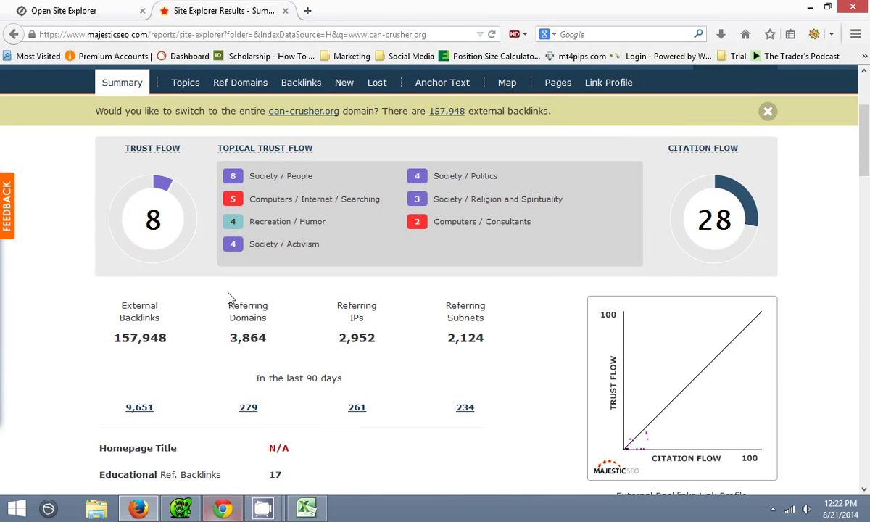
click(223, 508)
click(200, 8)
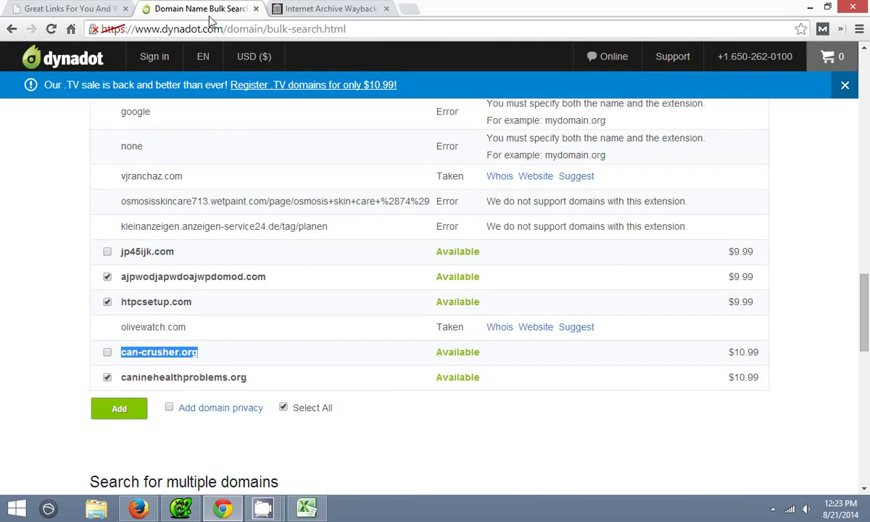
scroll(245, 308, down, 2)
drag(253, 242, 125, 239)
right_click(129, 239)
click(155, 248)
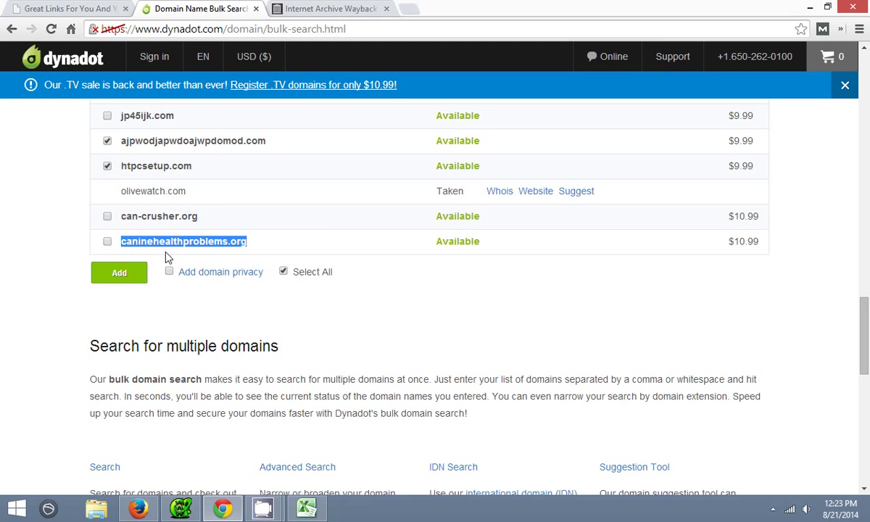
click(138, 508)
scroll(196, 392, up, 3)
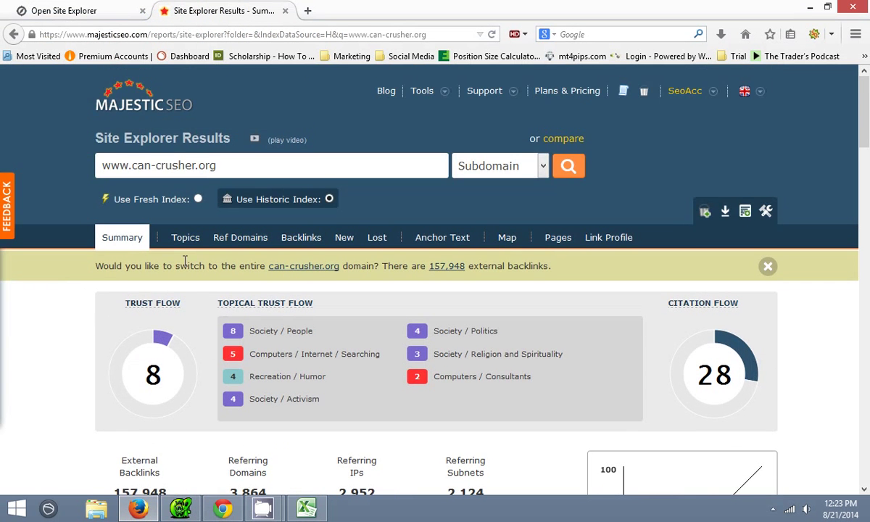
click(64, 11)
drag(372, 227, 294, 233)
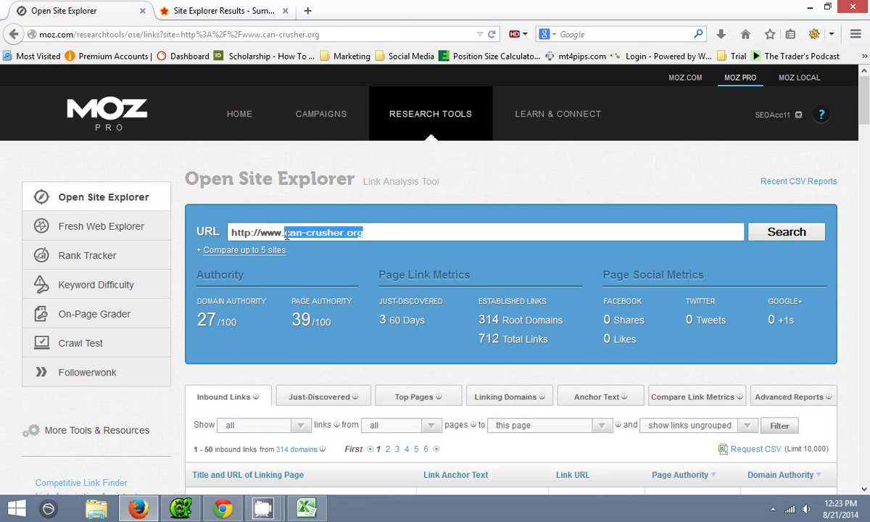
key(ctrl+v)
key(Return)
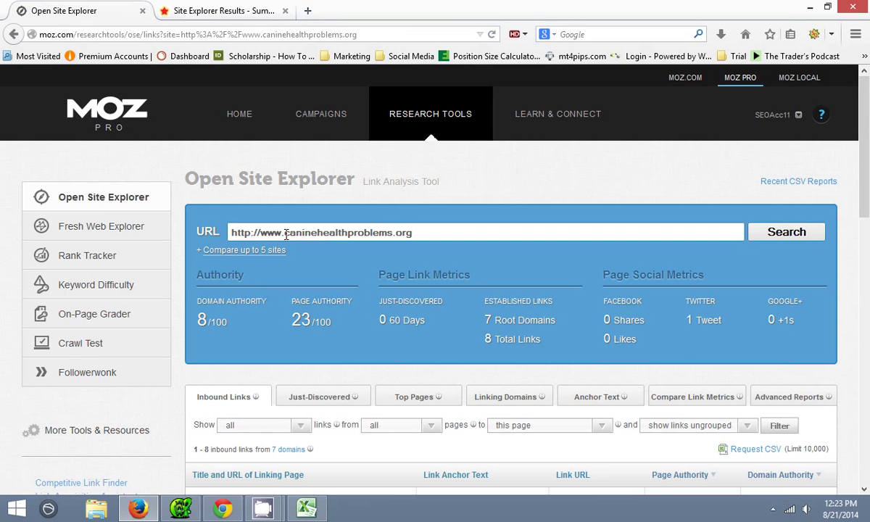
Examine the domain authority and inbound links of caninehealthproblems.org in Moz, and return to the Dynadot bulk search results in Chrome
mouse_move(222, 325)
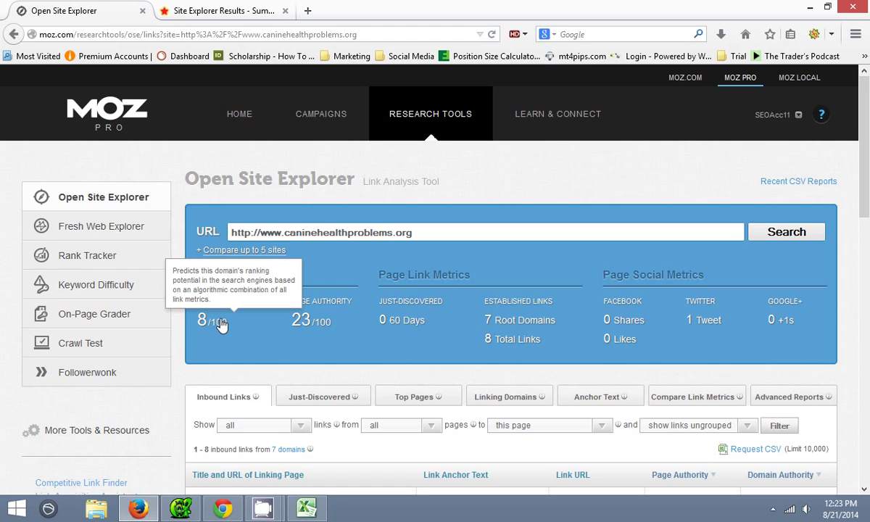
scroll(222, 325, down, 10)
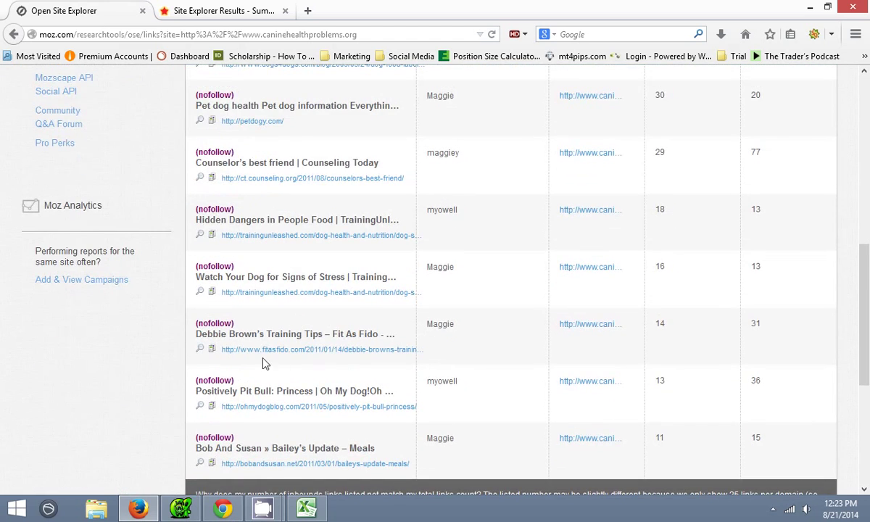
scroll(218, 478, up, 5)
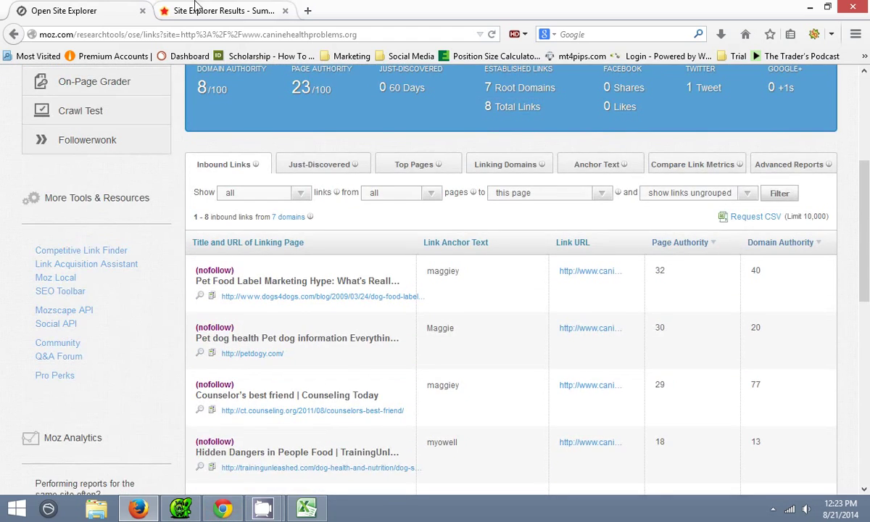
click(223, 510)
scroll(189, 330, up, 15)
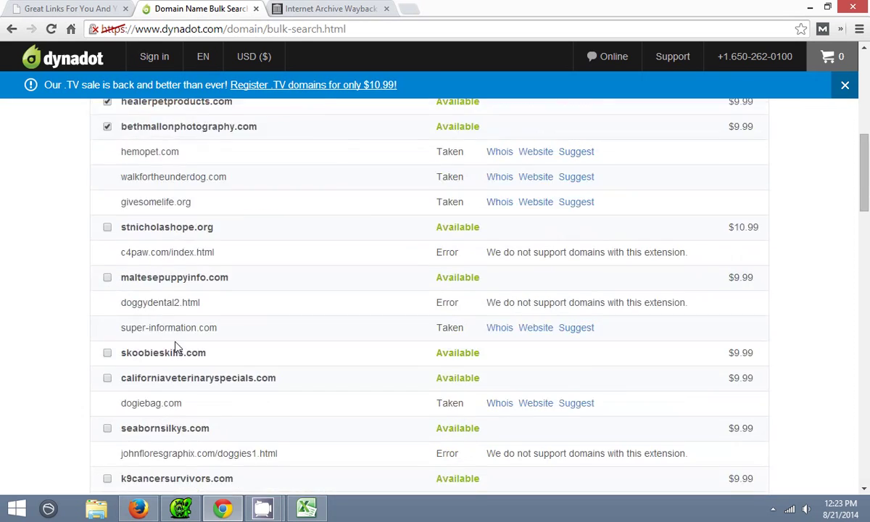
Switch to the Excel workbook and review the list of recorded domains on Sheet2 together with their DA and PA columns
click(306, 509)
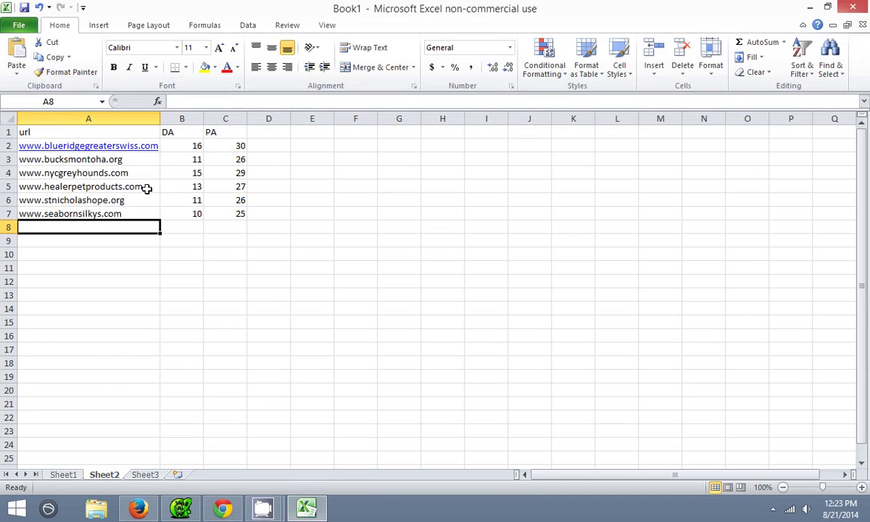
drag(145, 188, 92, 211)
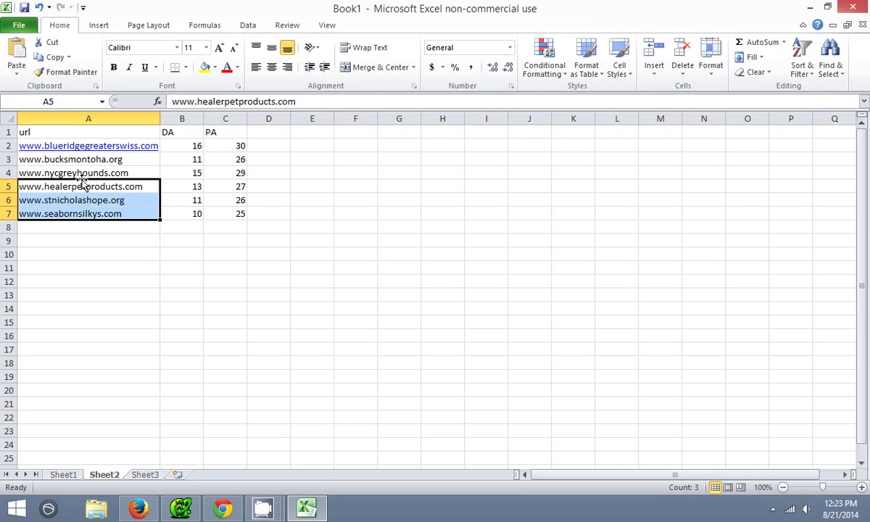
drag(78, 174, 69, 144)
click(312, 210)
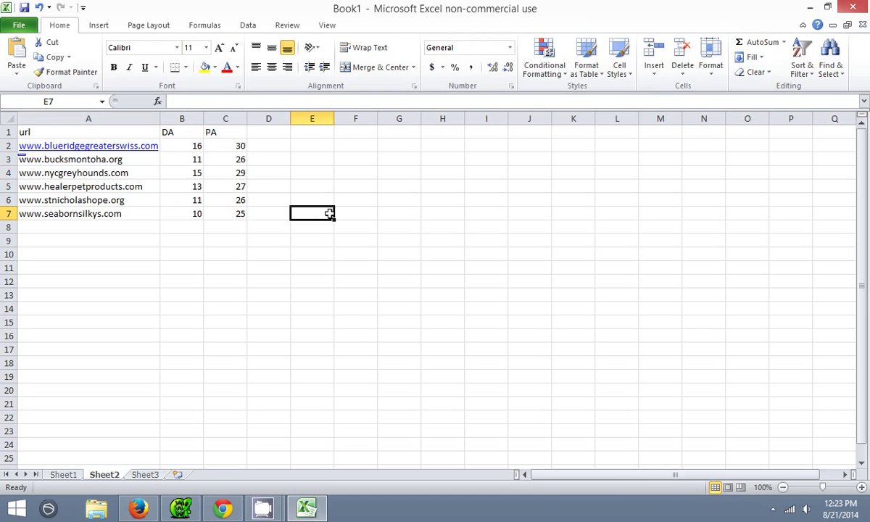
drag(182, 145, 235, 218)
click(338, 229)
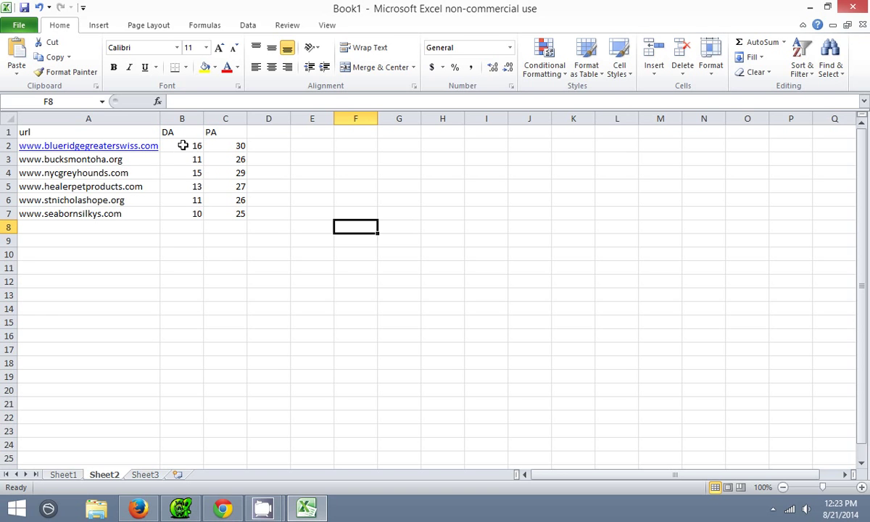
drag(181, 144, 171, 214)
click(152, 240)
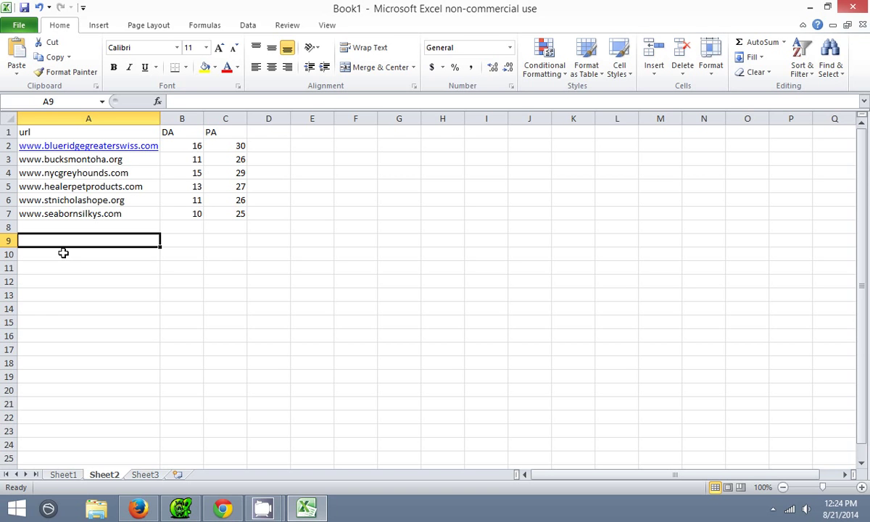
click(187, 145)
click(231, 146)
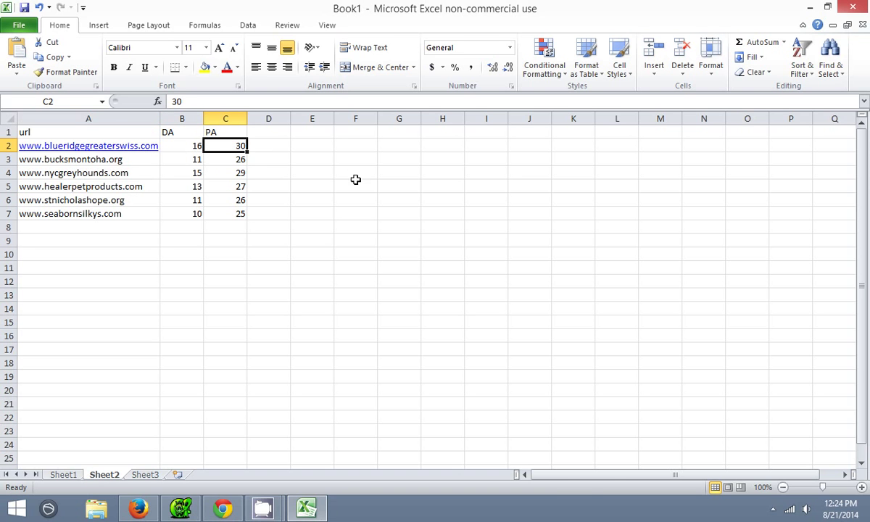
drag(235, 150, 232, 214)
click(341, 217)
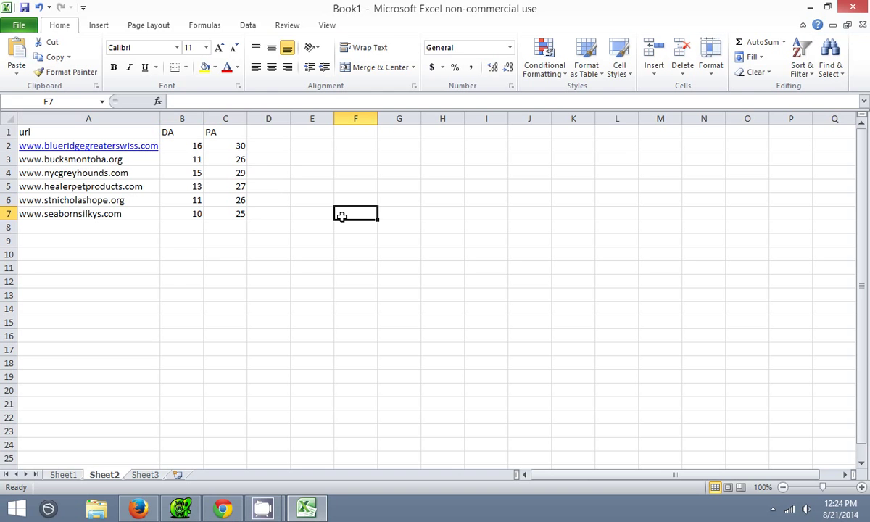